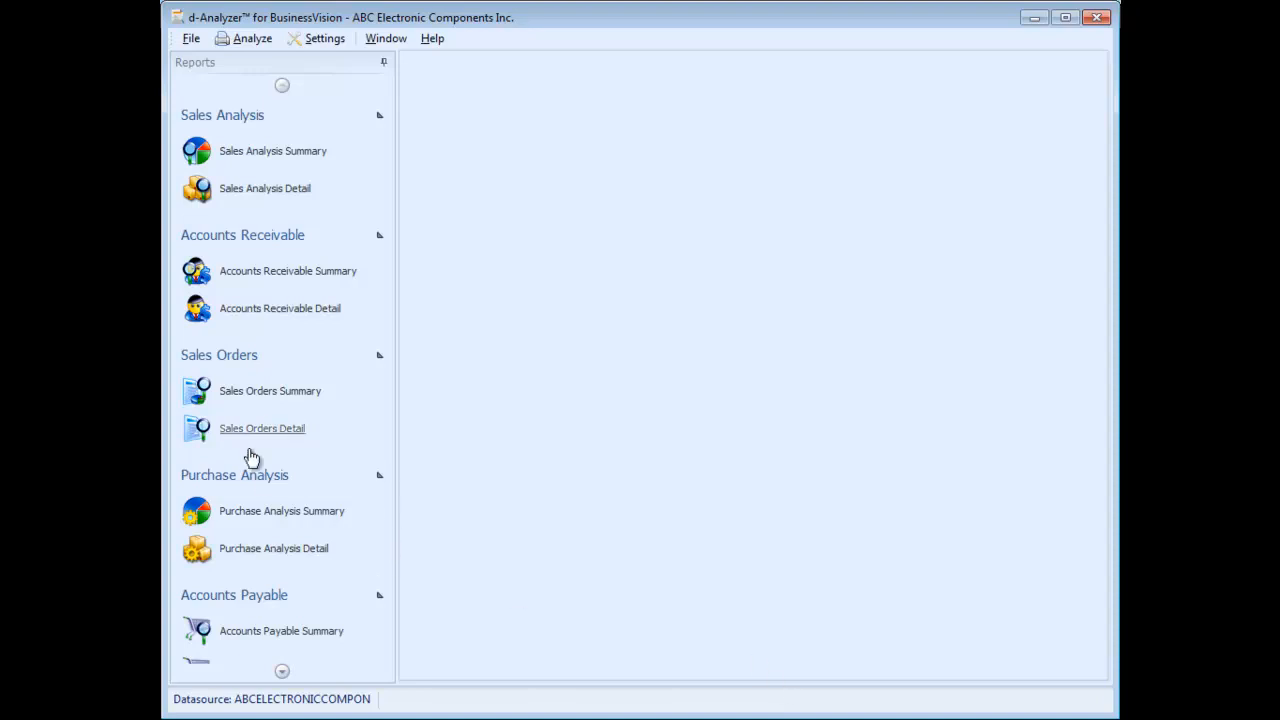
# Step: Open the Sales Analysis Detail report and collapse the list of reports
pyautogui.click(266, 674)
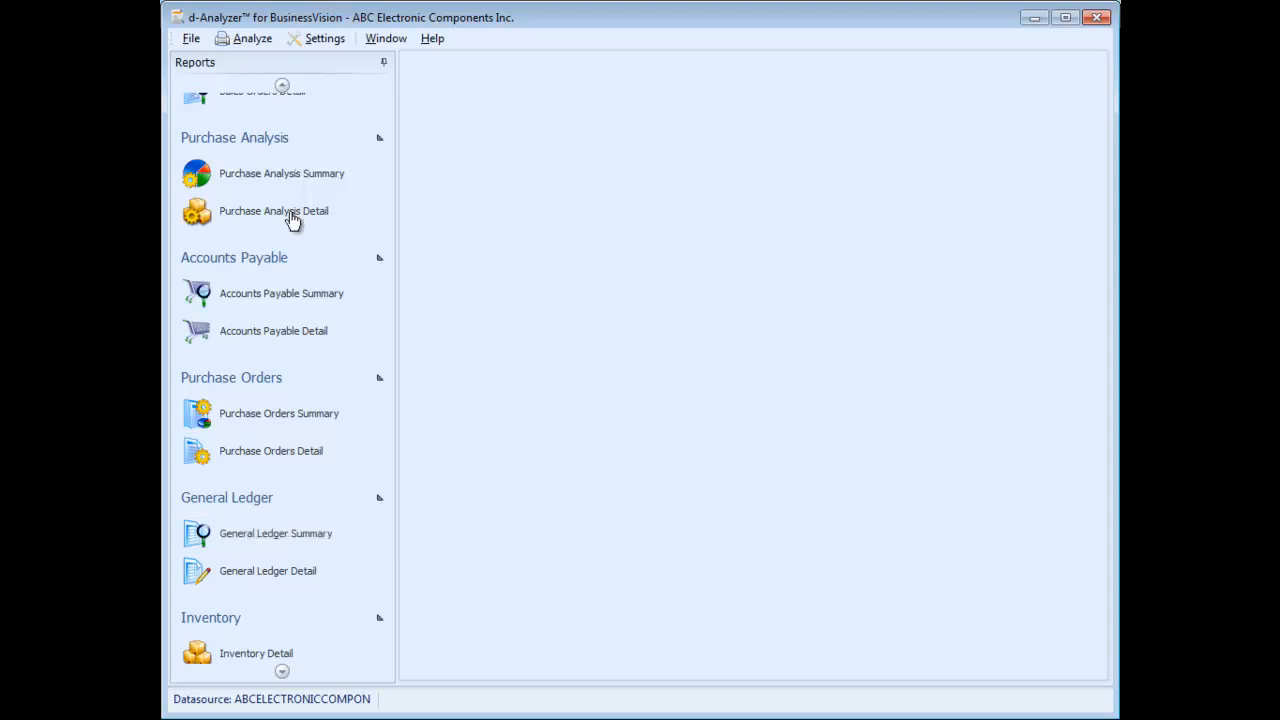
pyautogui.click(281, 91)
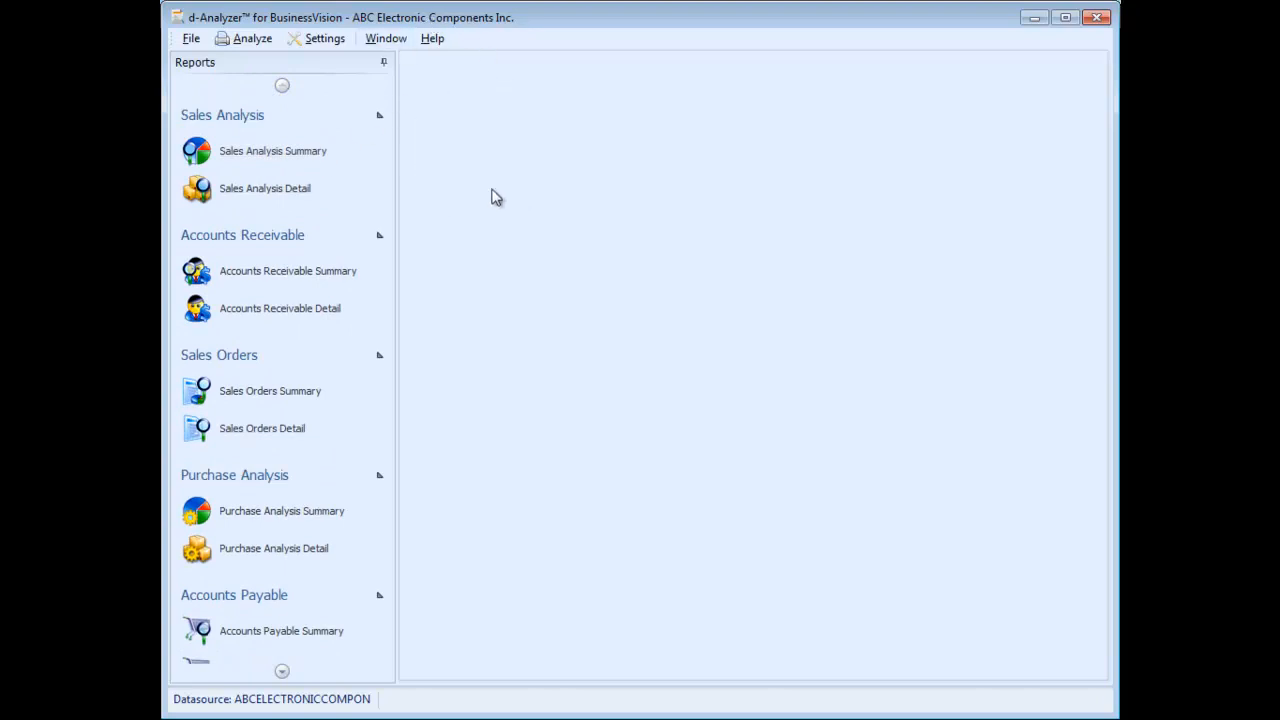
pyautogui.click(295, 192)
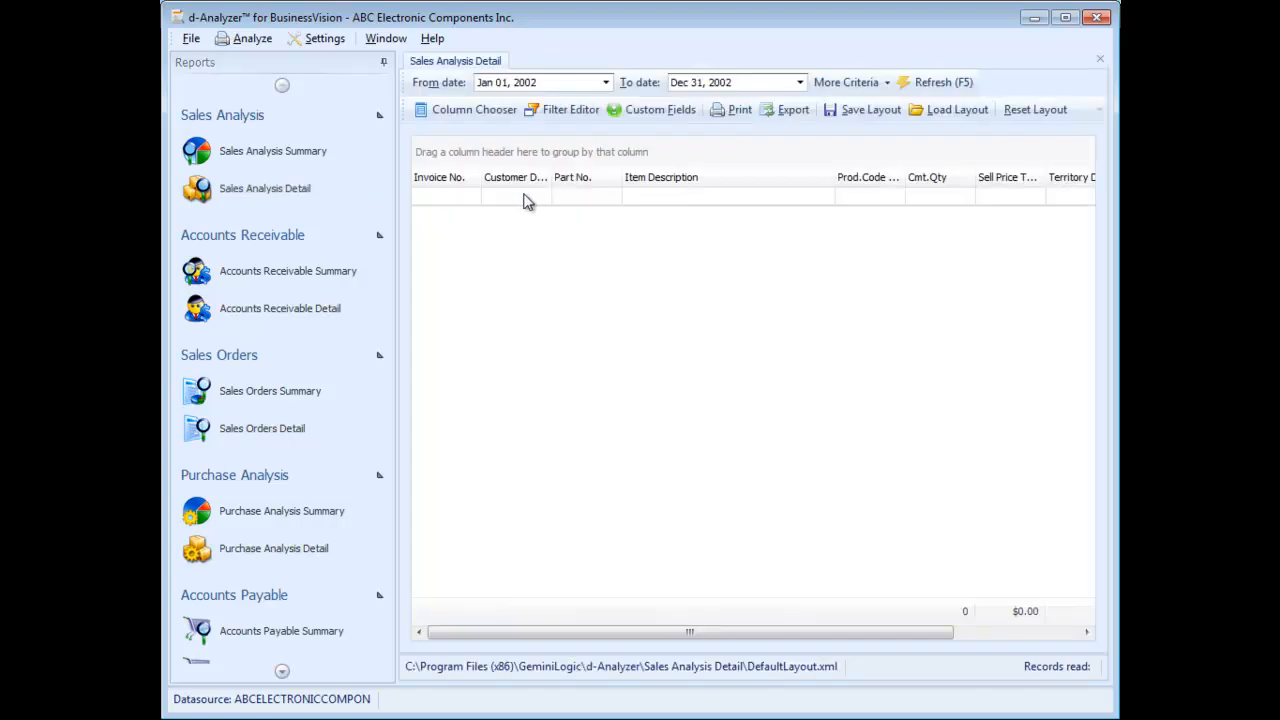
pyautogui.click(383, 62)
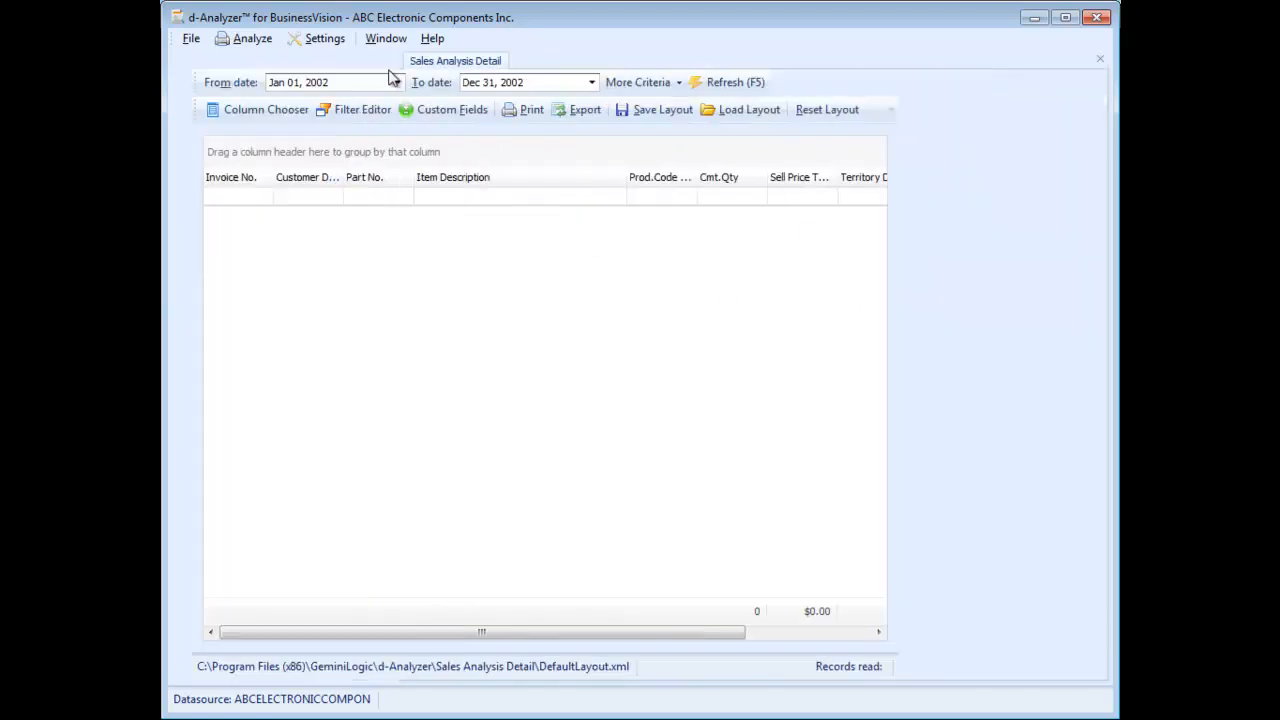
# Step: Set the report's start date to Jan 01, 2000 and refresh the data
pyautogui.click(348, 83)
pyautogui.write('2000')
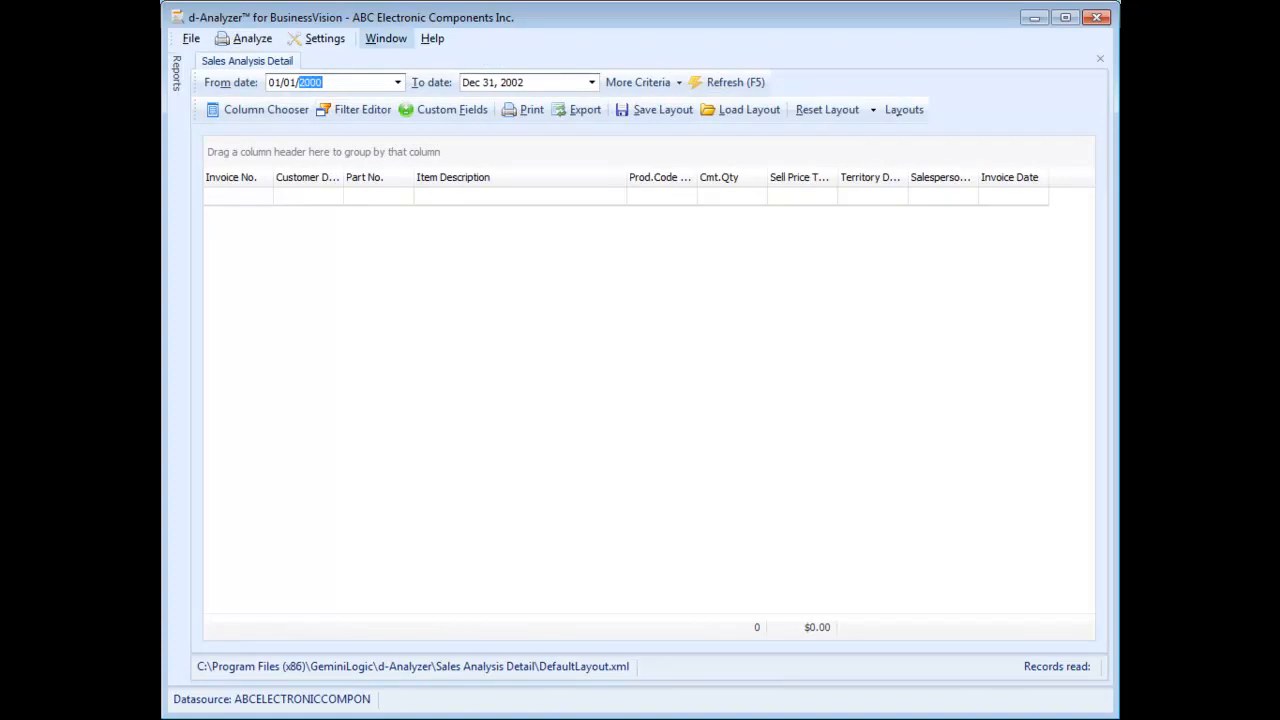
pyautogui.click(740, 88)
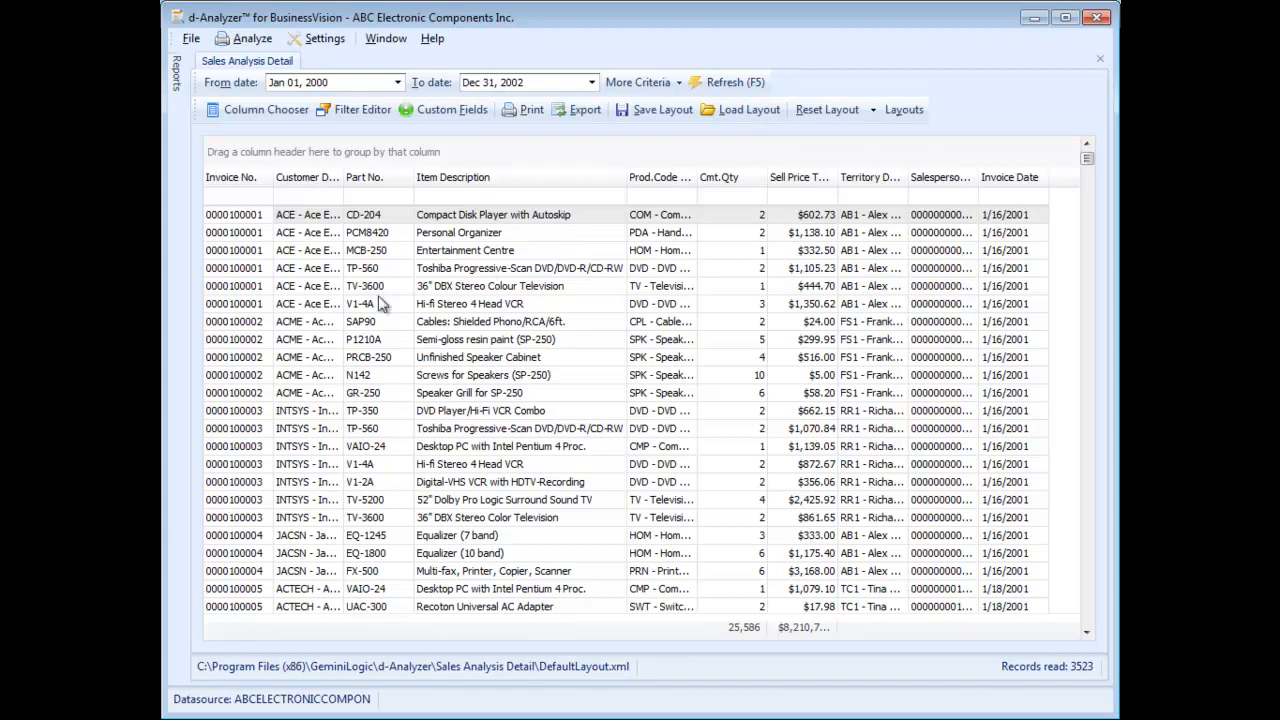
# Step: Add the City column to the report between Part No. and Item Description
pyautogui.click(270, 111)
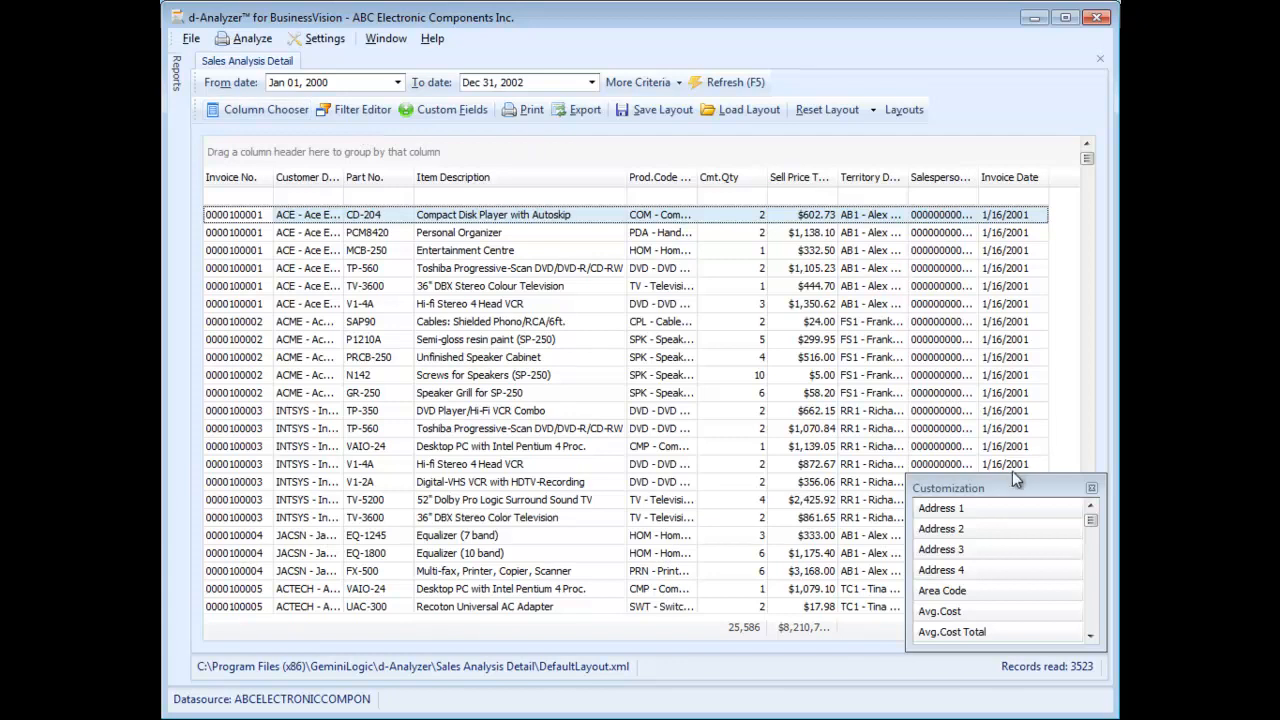
pyautogui.moveTo(1012, 474); pyautogui.dragTo(1012, 230)
pyautogui.moveTo(1090, 291); pyautogui.dragTo(1110, 505)
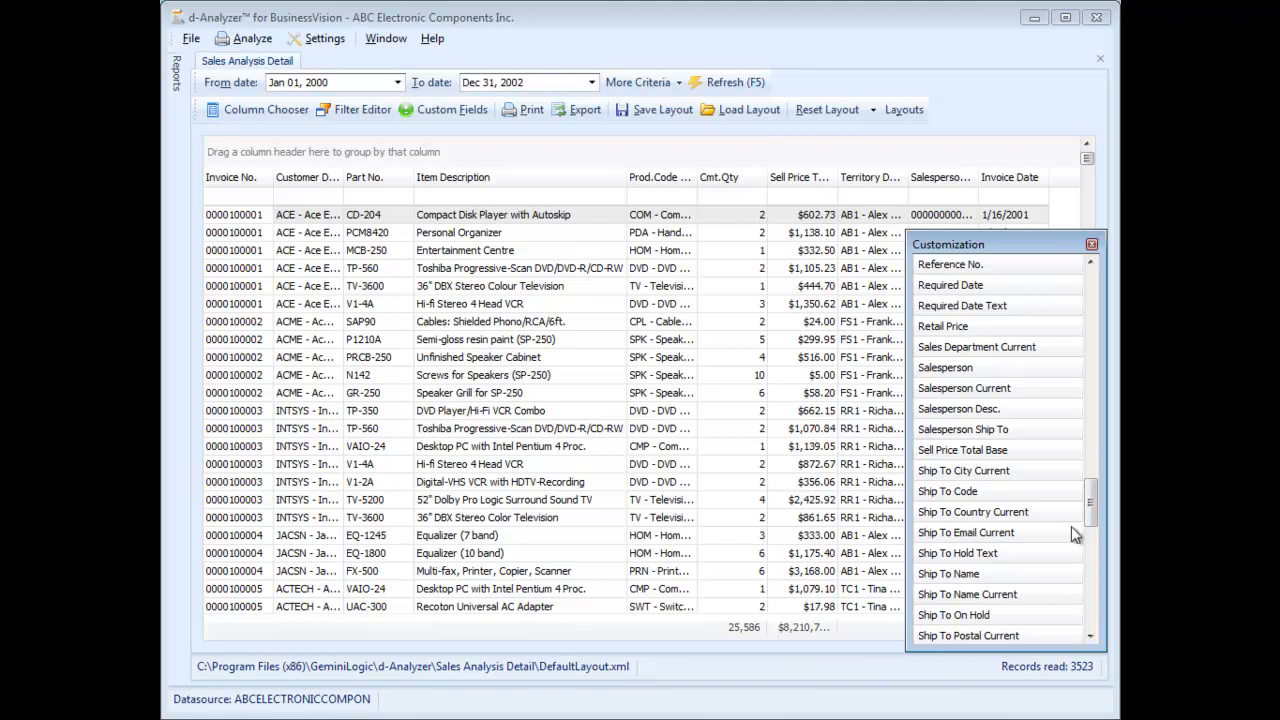
pyautogui.moveTo(1088, 496); pyautogui.dragTo(1088, 320)
pyautogui.moveTo(944, 352); pyautogui.dragTo(414, 182)
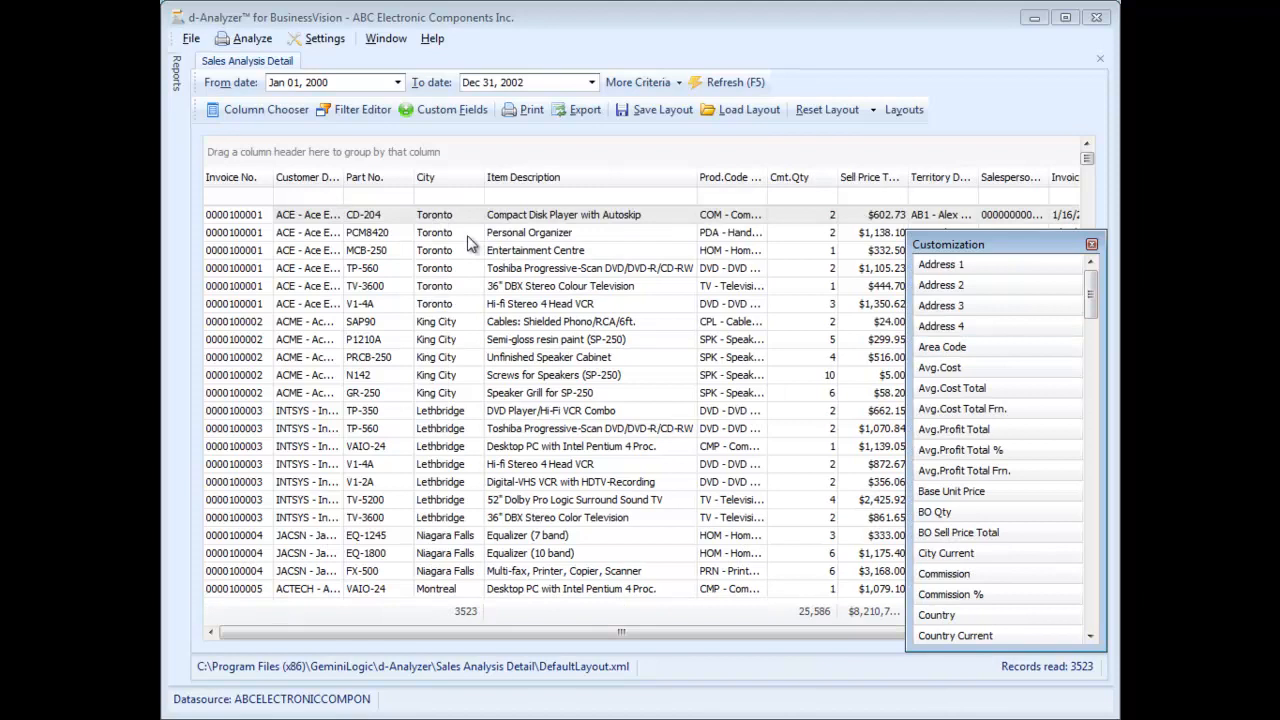
pyautogui.click(1091, 244)
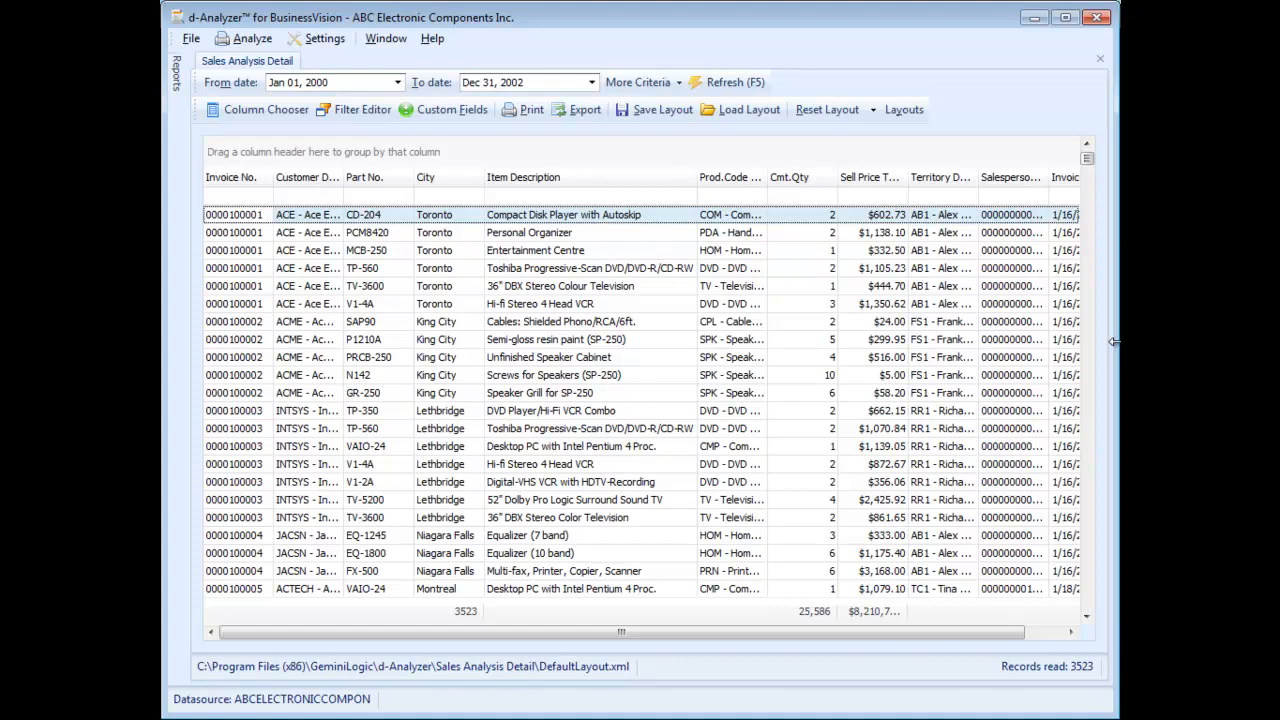
# Step: Sort the report ascending by Customer Details, Part No. and Cmt.Qty, and group the rows by City
pyautogui.click(321, 185)
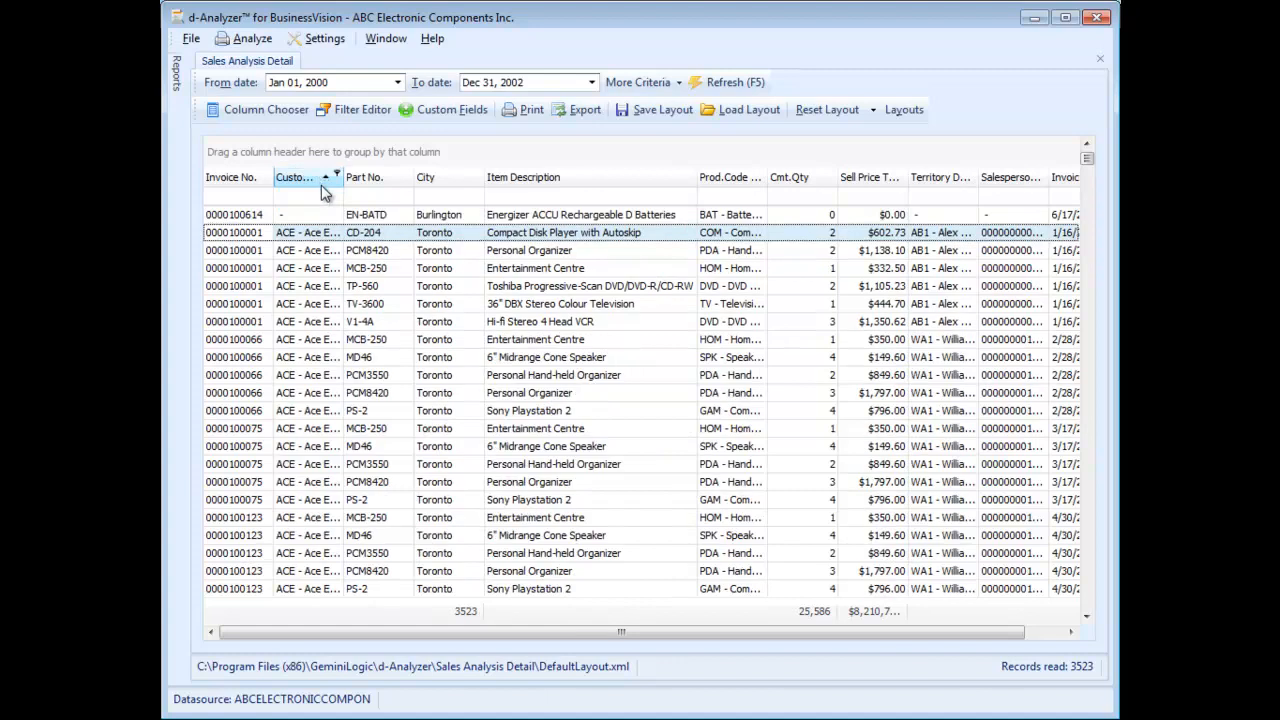
pyautogui.keyDown('shift'); pyautogui.click(388, 183); pyautogui.keyUp('shift')
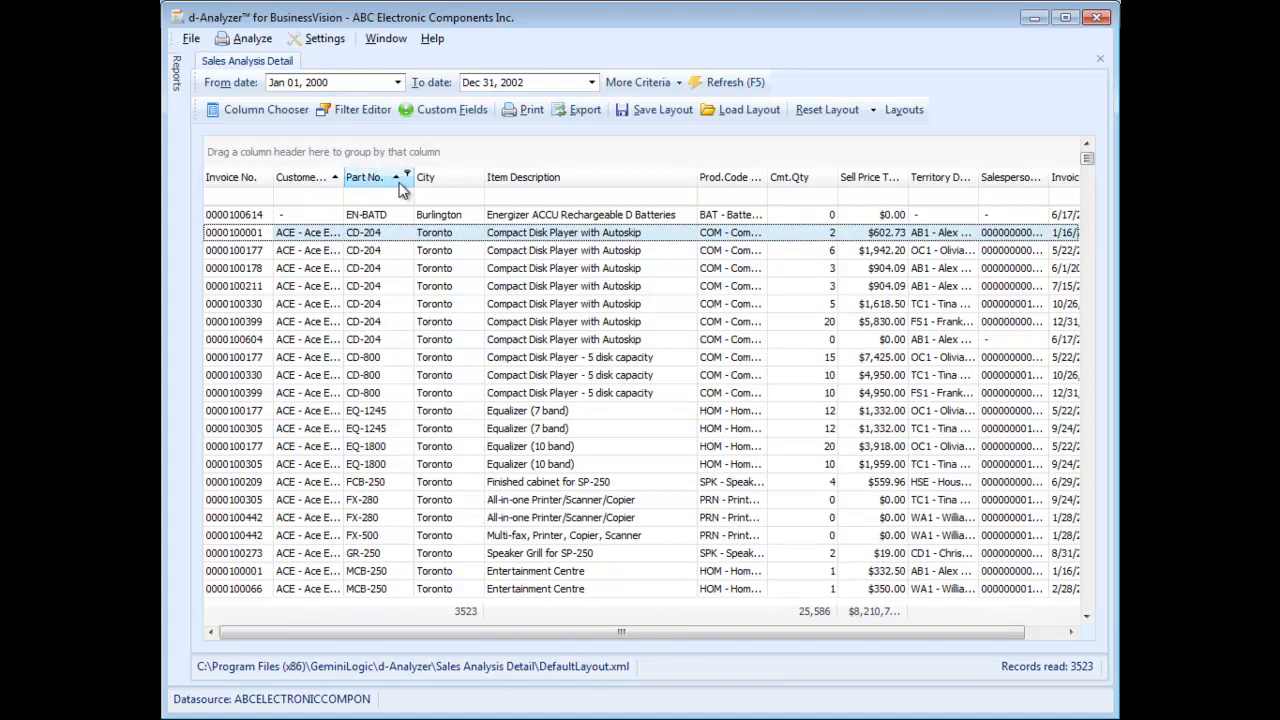
pyautogui.keyDown('shift'); pyautogui.click(800, 177); pyautogui.keyUp('shift')
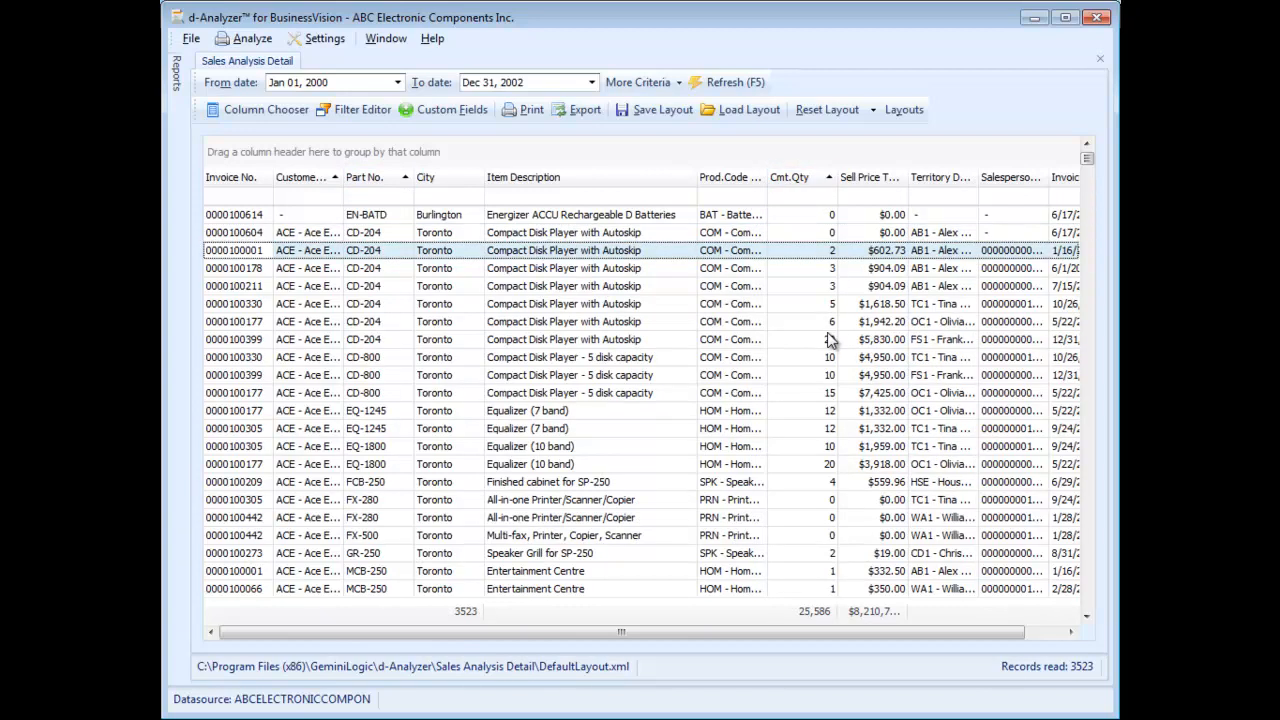
pyautogui.moveTo(438, 180); pyautogui.dragTo(420, 155)
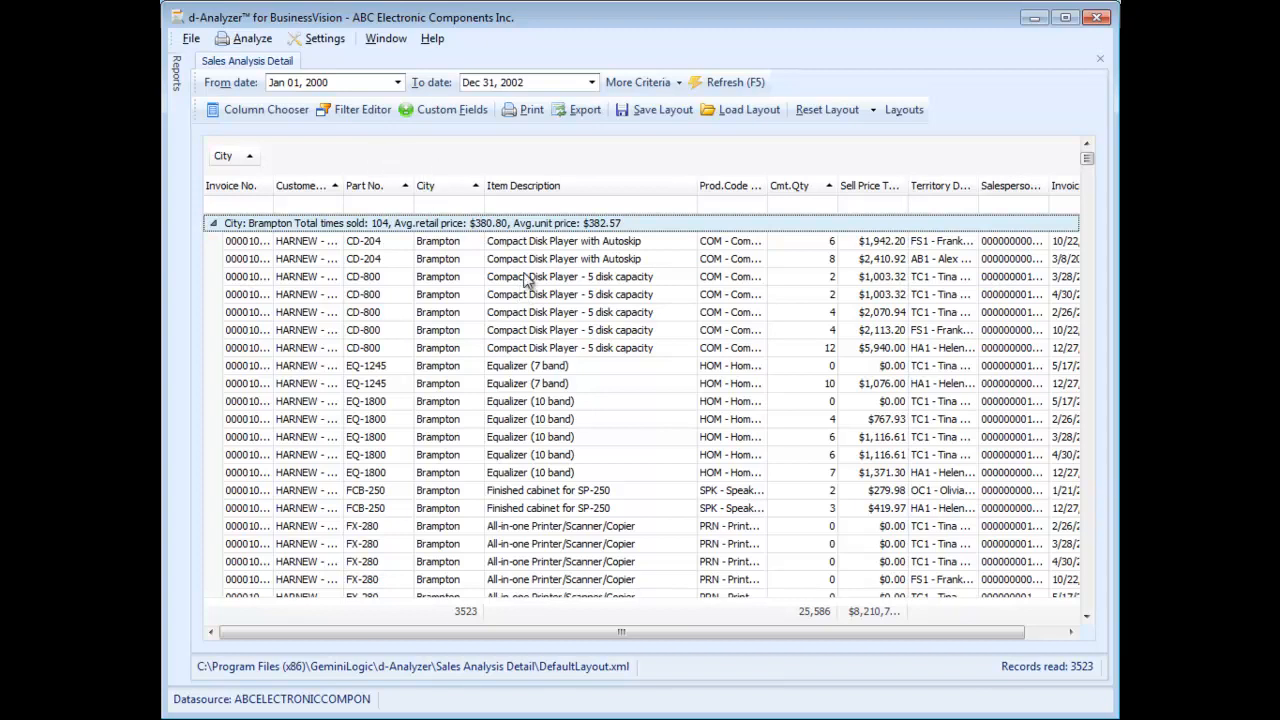
# Step: Filter the rows to cities starting with "burl" and product codes starting with "com", and clear the filter
pyautogui.click(439, 202)
pyautogui.write('burl')
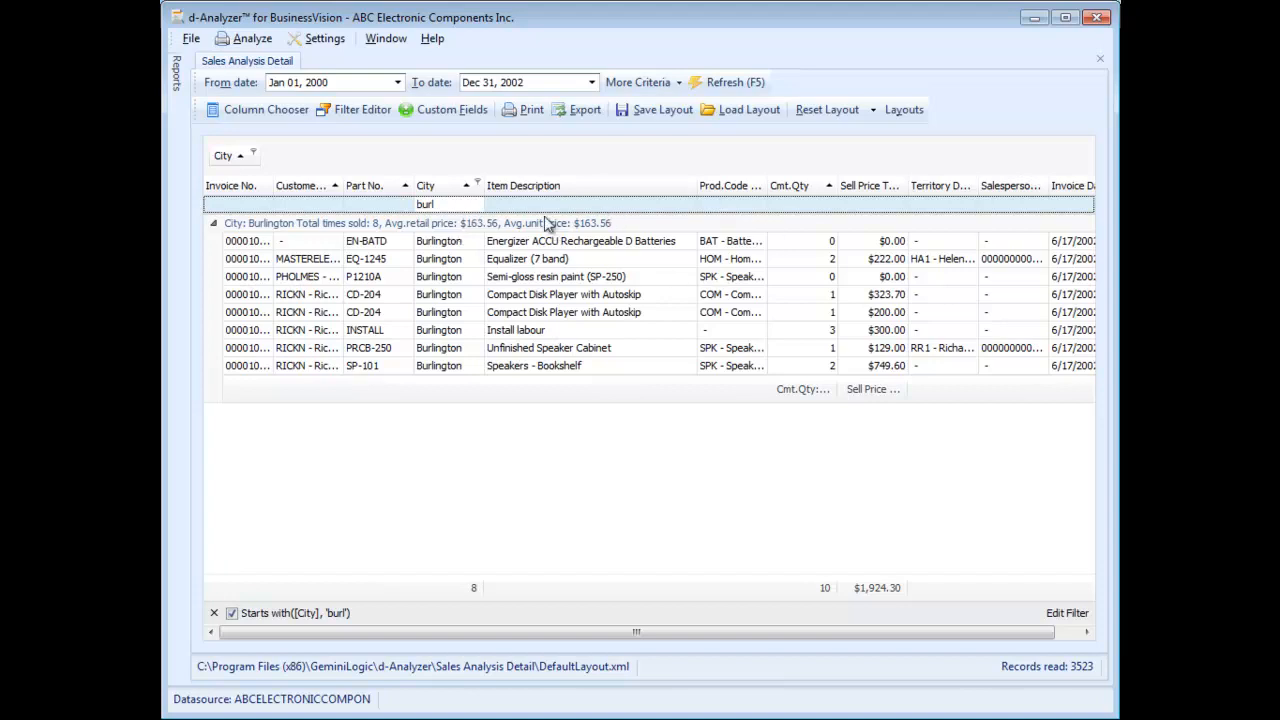
pyautogui.click(706, 205)
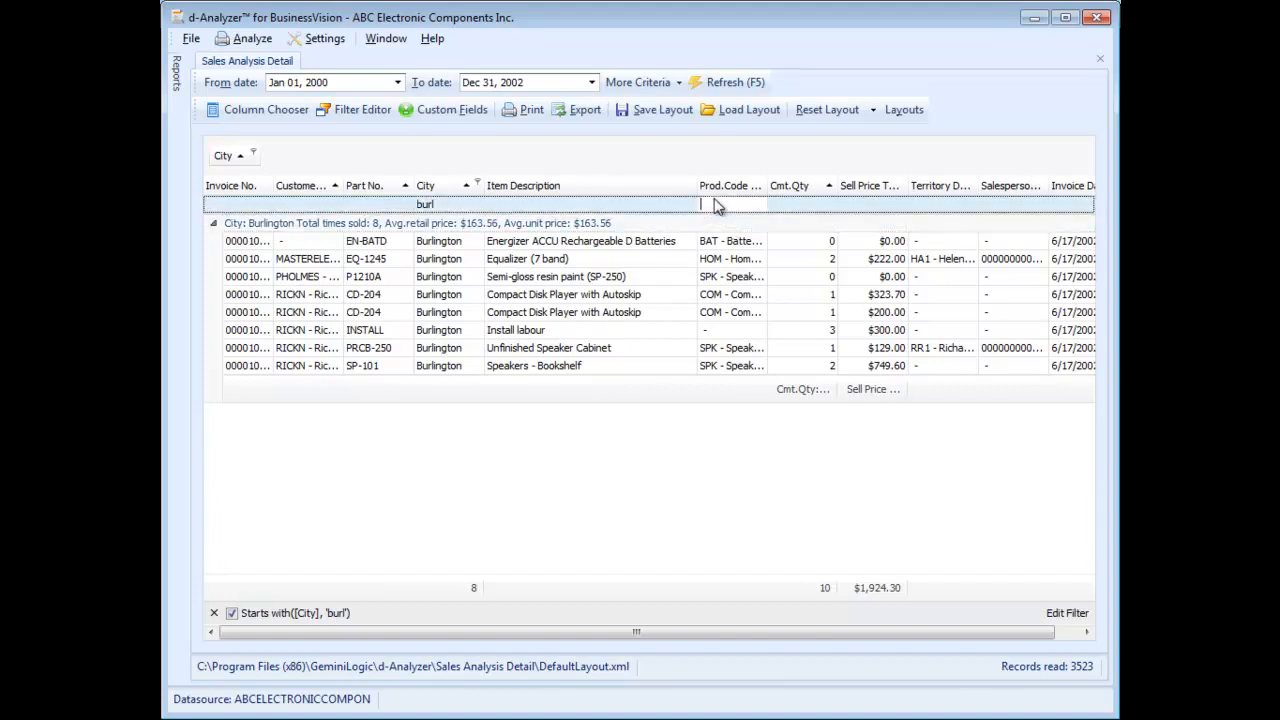
pyautogui.write('com')
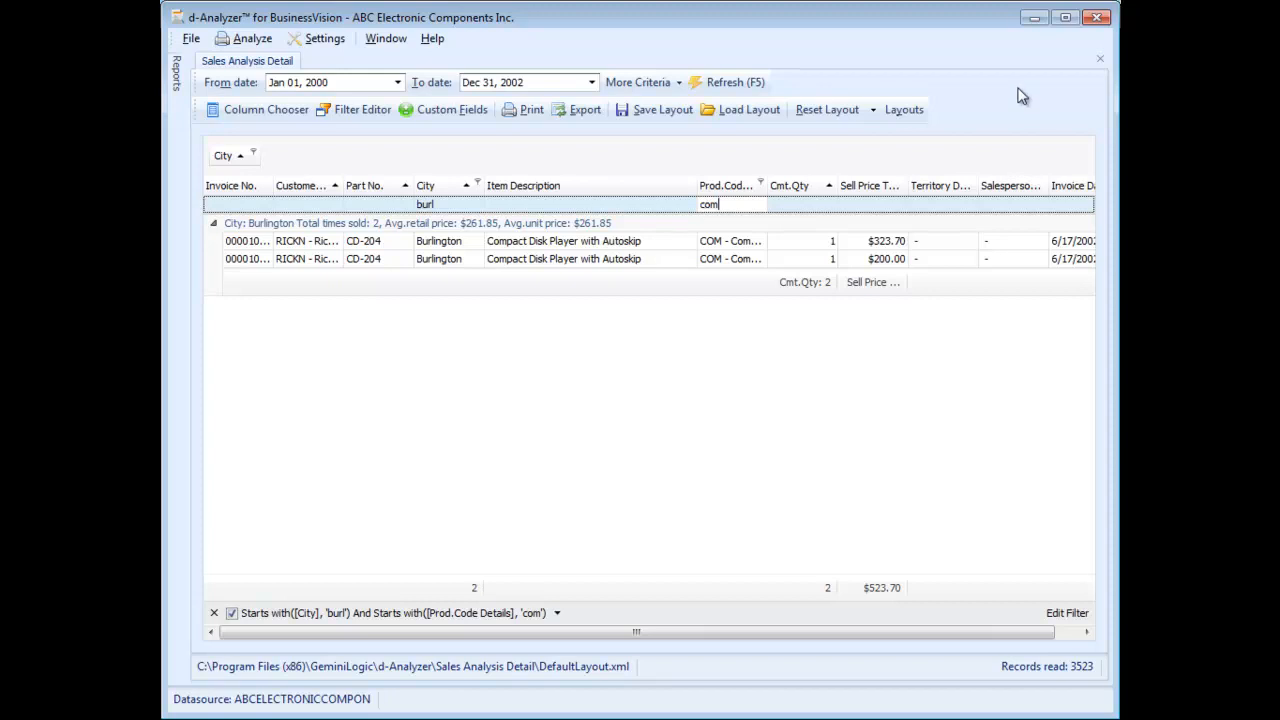
pyautogui.click(214, 614)
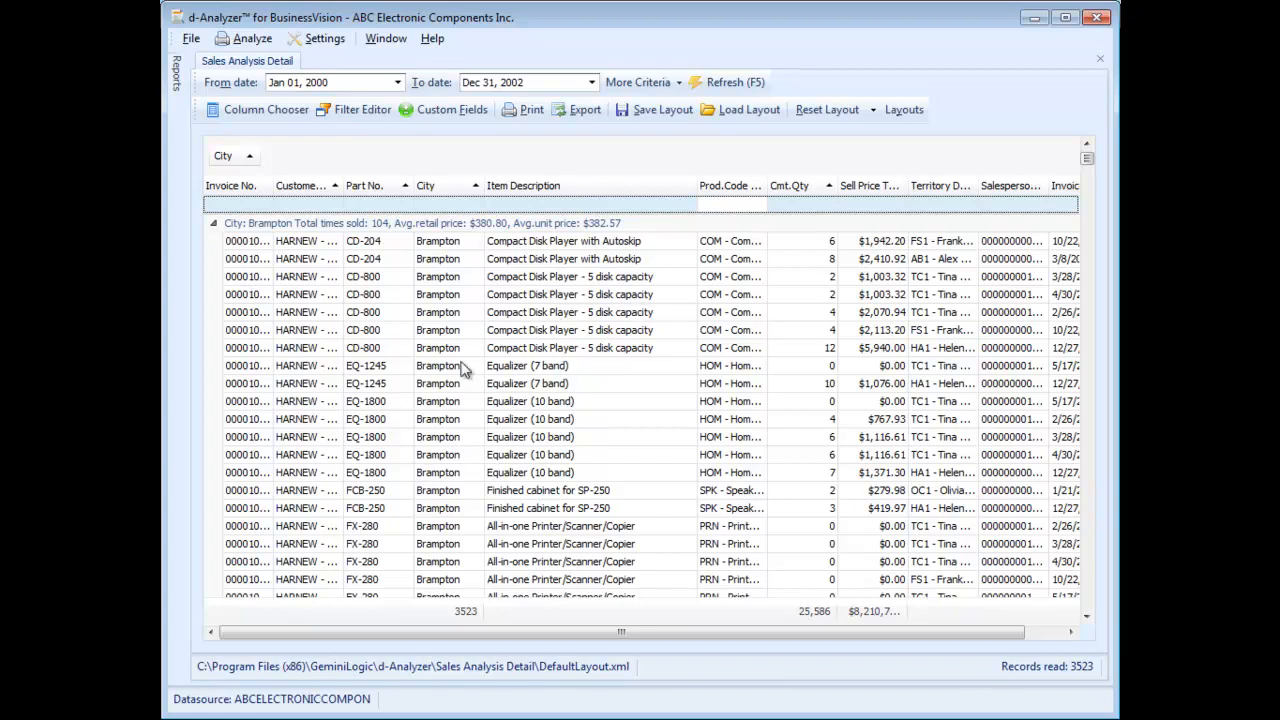
# Step: Add a Count summary for Invoice No. to the footer of the city groups
pyautogui.scroll(-4, 455, 445)
pyautogui.scroll(-20, 450, 455)
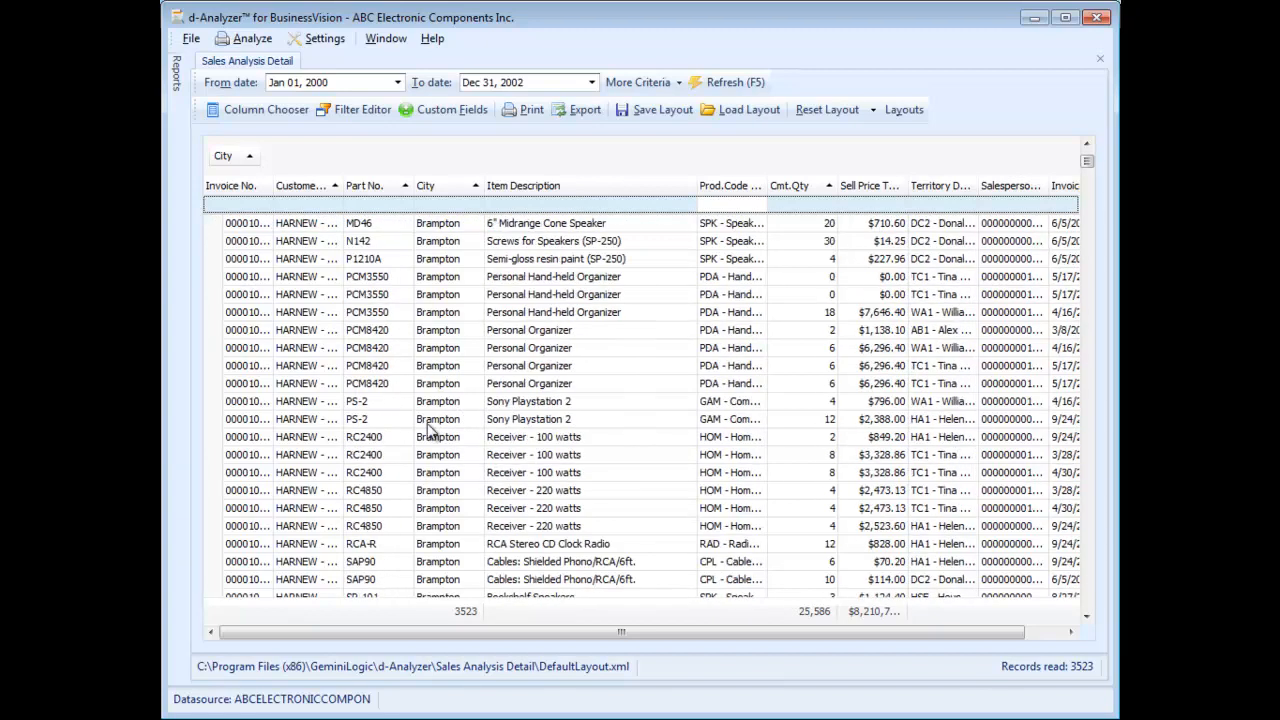
pyautogui.scroll(-1, 411, 465)
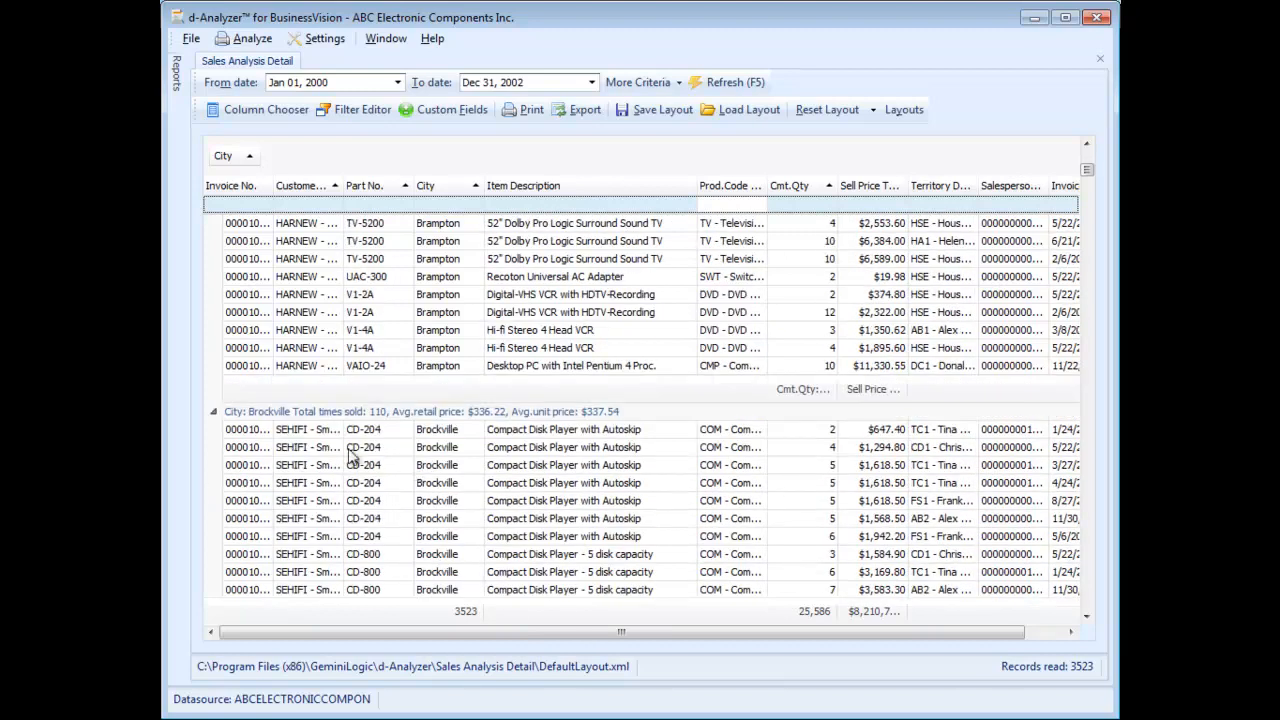
pyautogui.rightClick(265, 389)
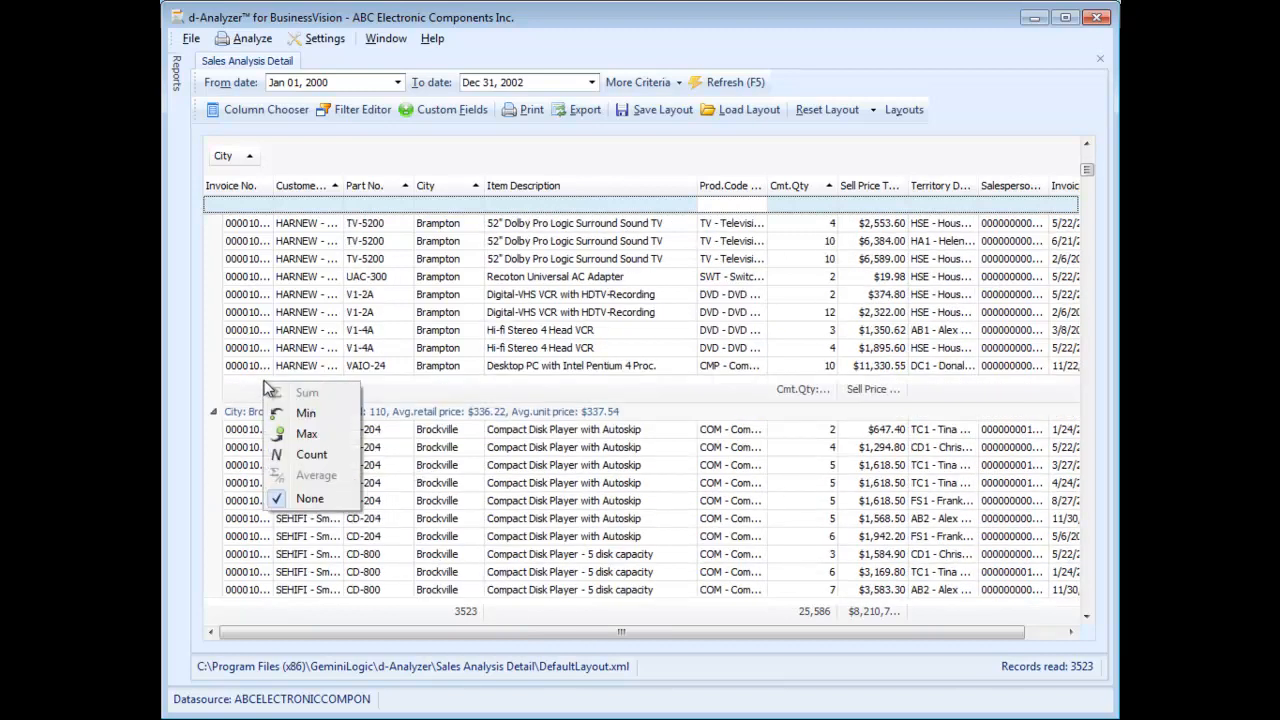
pyautogui.click(311, 455)
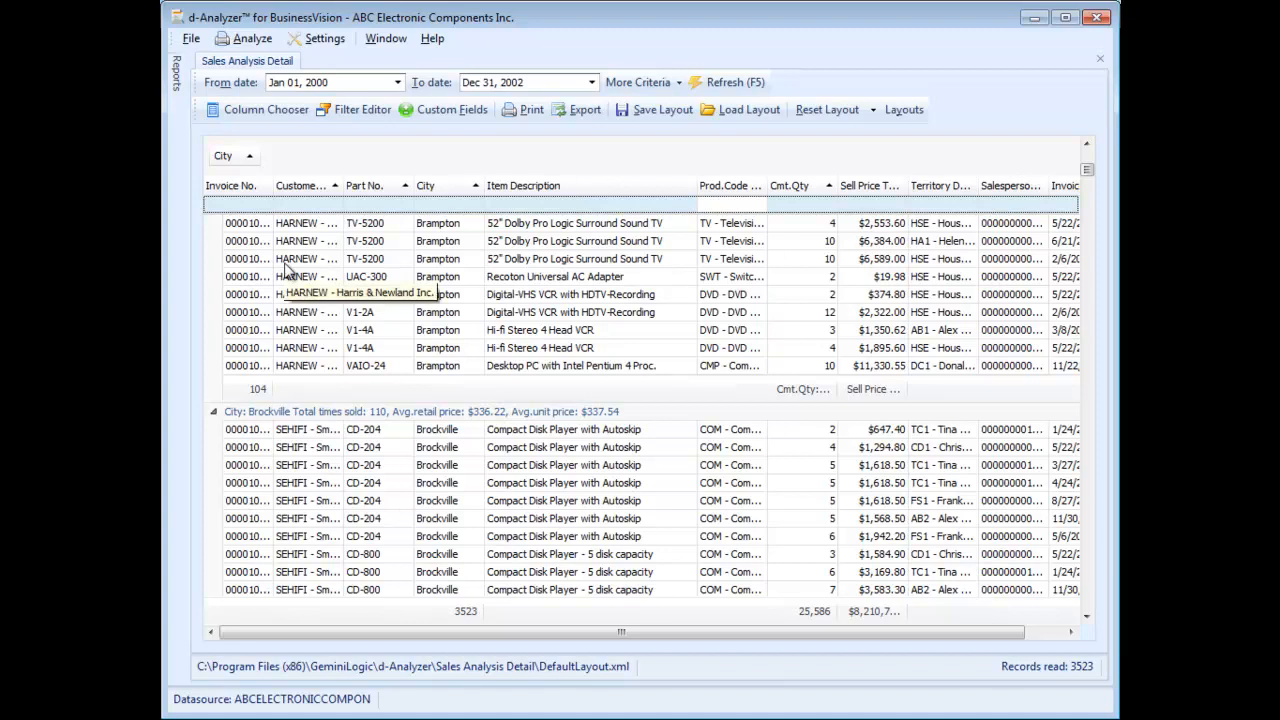
# Step: Preview the printout of the report grouped by City and close the preview
pyautogui.click(524, 111)
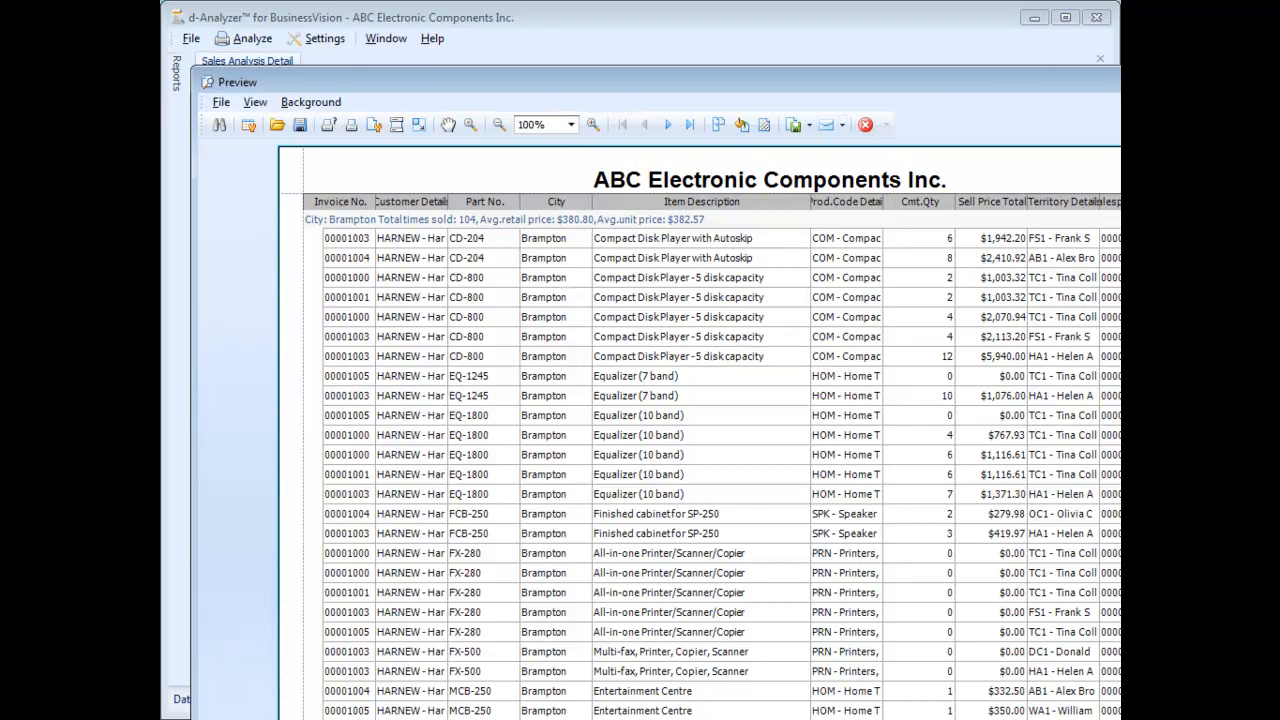
pyautogui.hotkey('alt', 'F4')
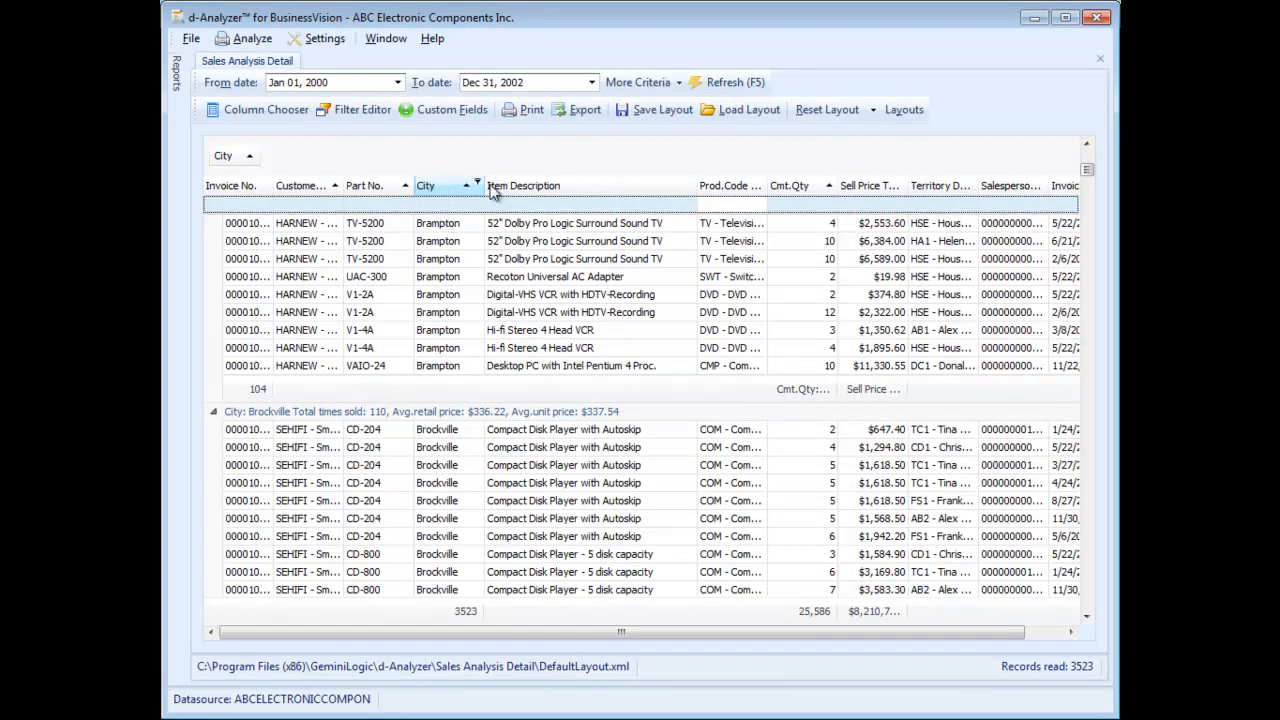
# Step: Remove the Prod.Code Details and Salesperson columns from the report and check the narrower layout in the print preview
pyautogui.moveTo(730, 186); pyautogui.dragTo(768, 312)
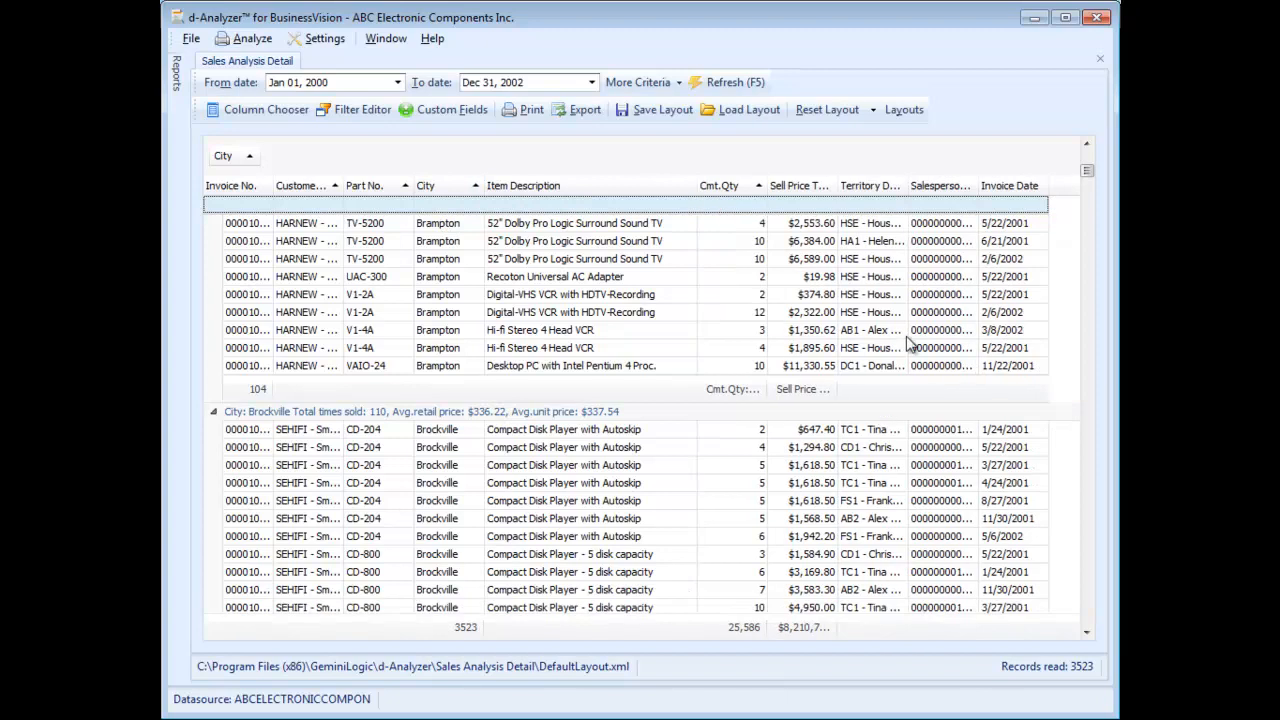
pyautogui.moveTo(940, 190); pyautogui.dragTo(960, 294)
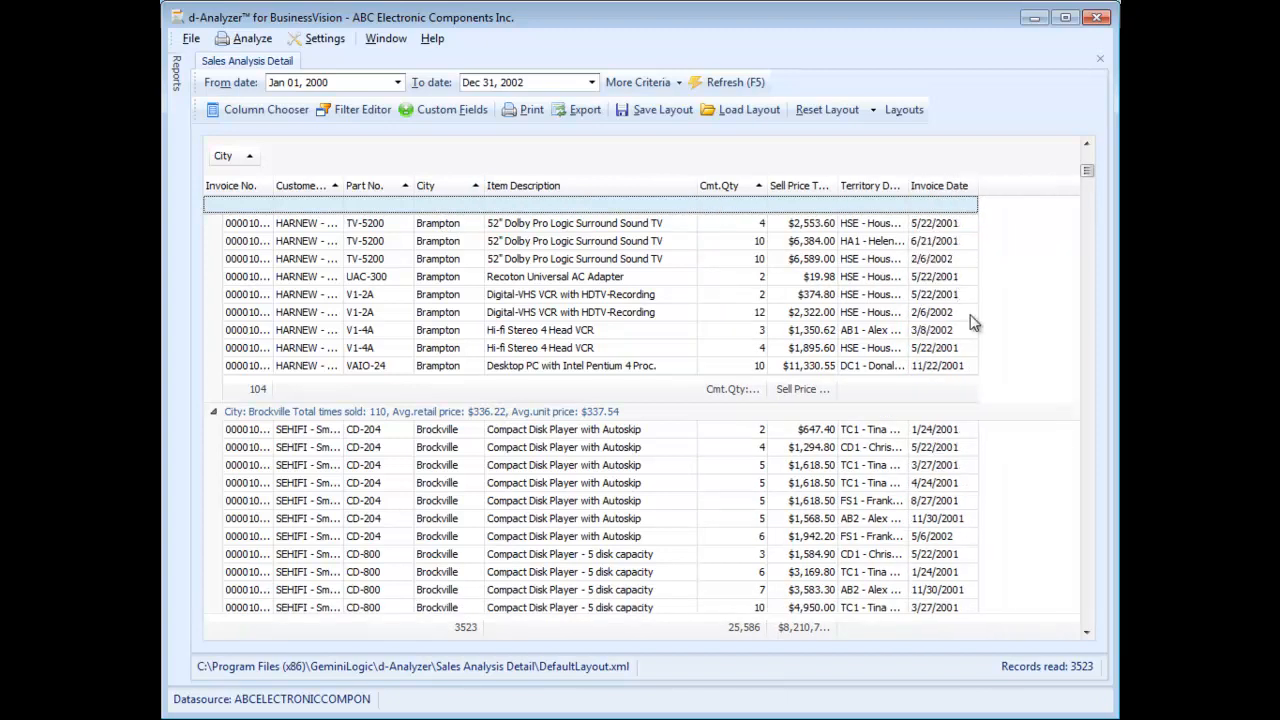
pyautogui.click(545, 117)
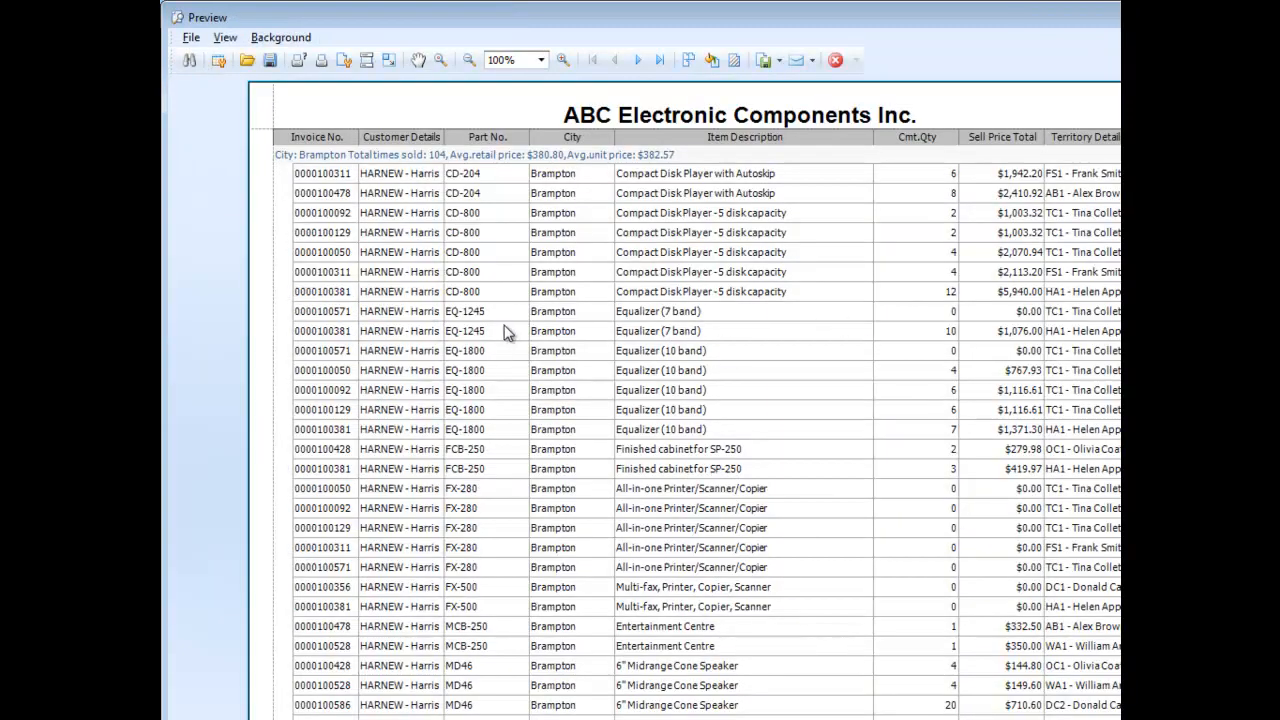
pyautogui.hotkey('alt', 'F4')
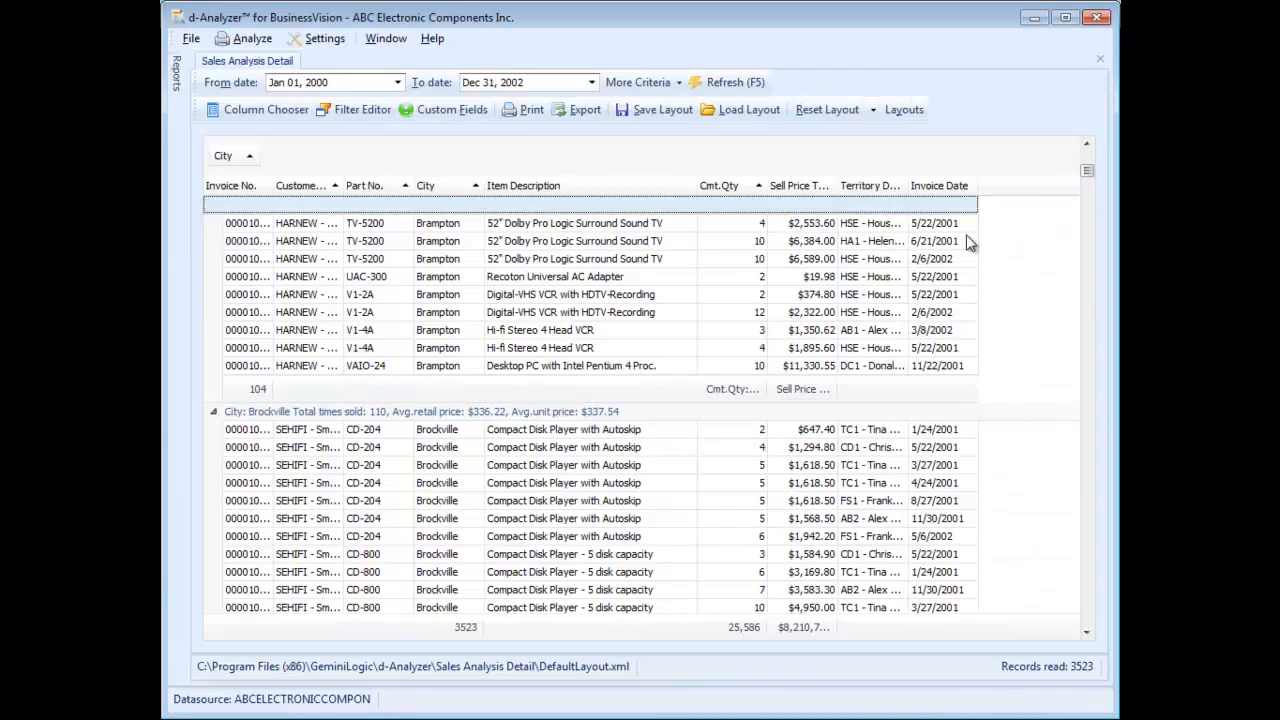
# Step: Remove the City grouping and export the report to an Excel workbook
pyautogui.moveTo(227, 161); pyautogui.dragTo(436, 190)
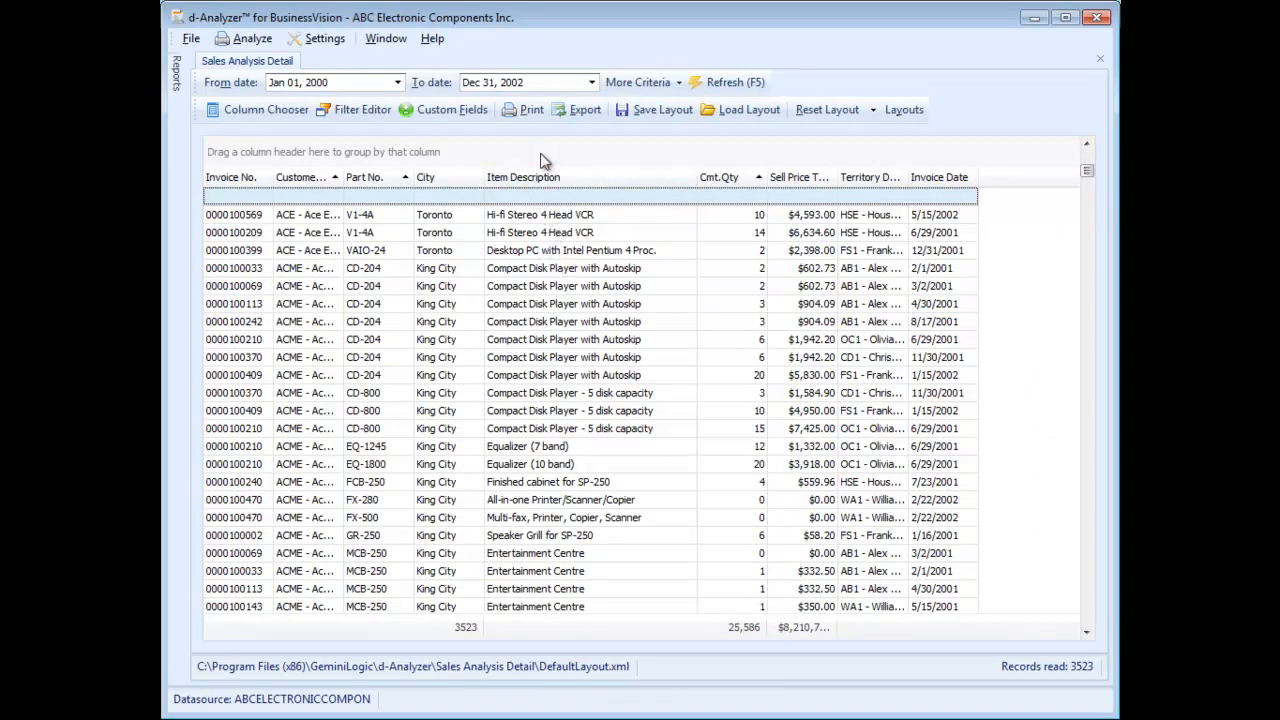
pyautogui.click(572, 108)
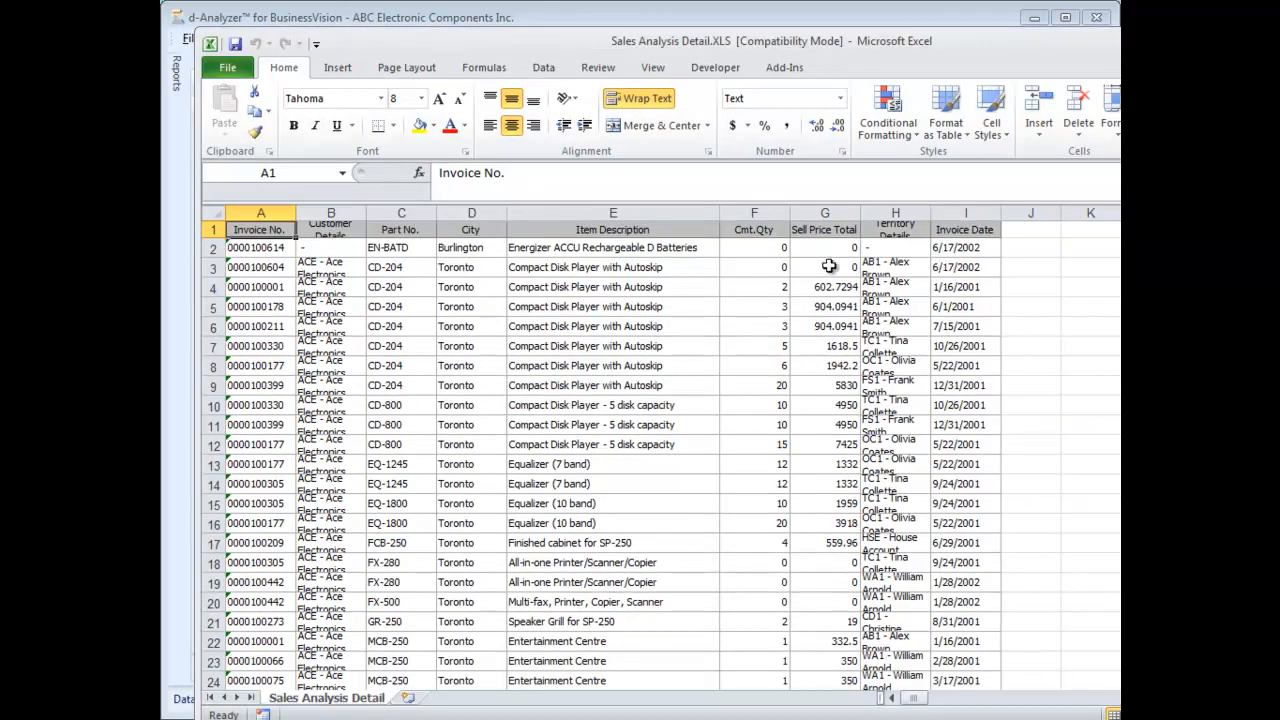
# Step: Fit the widths of the Territory Details and Customer Details columns in the exported workbook, and close it without saving
pyautogui.doubleClick(930, 212)
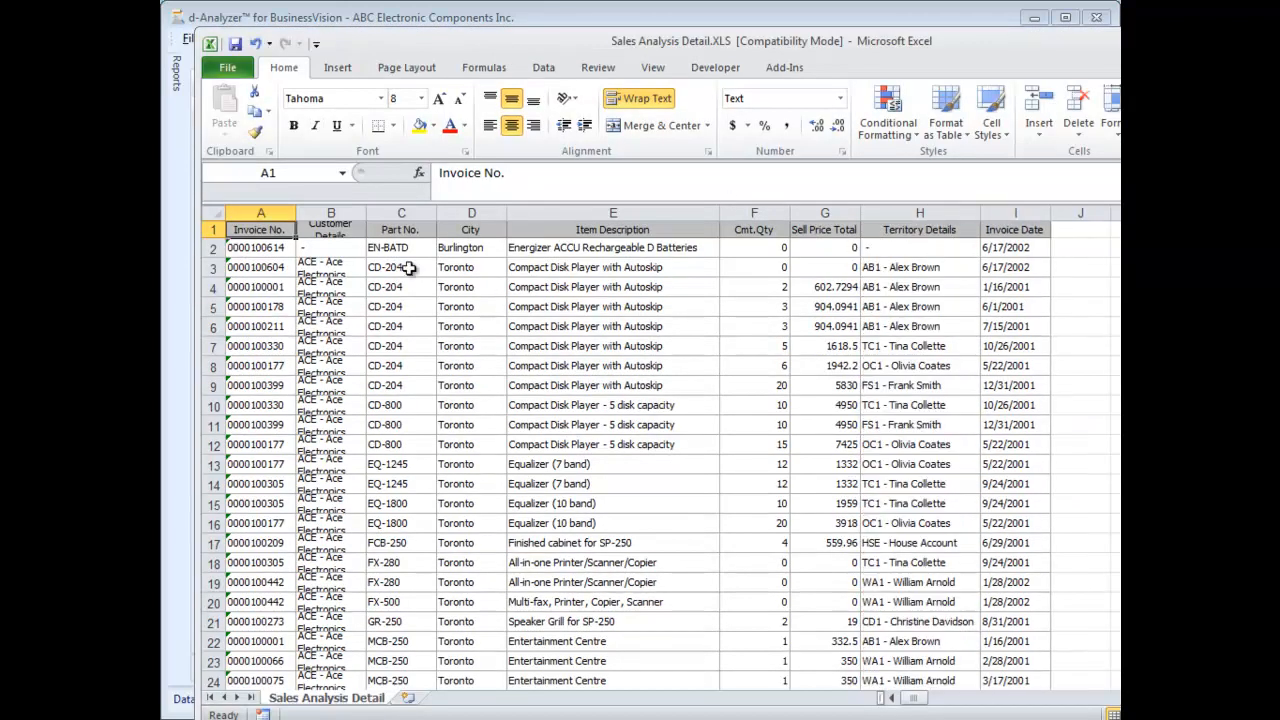
pyautogui.doubleClick(366, 213)
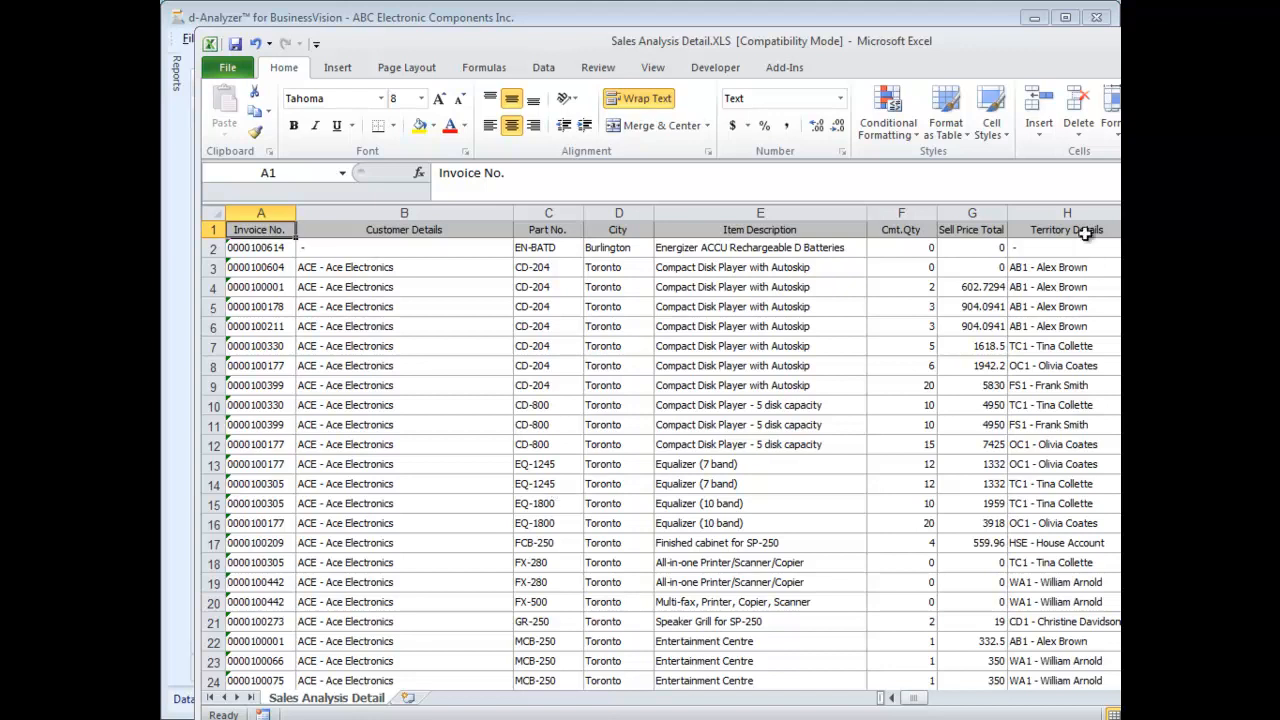
pyautogui.hotkey('alt', 'F4')
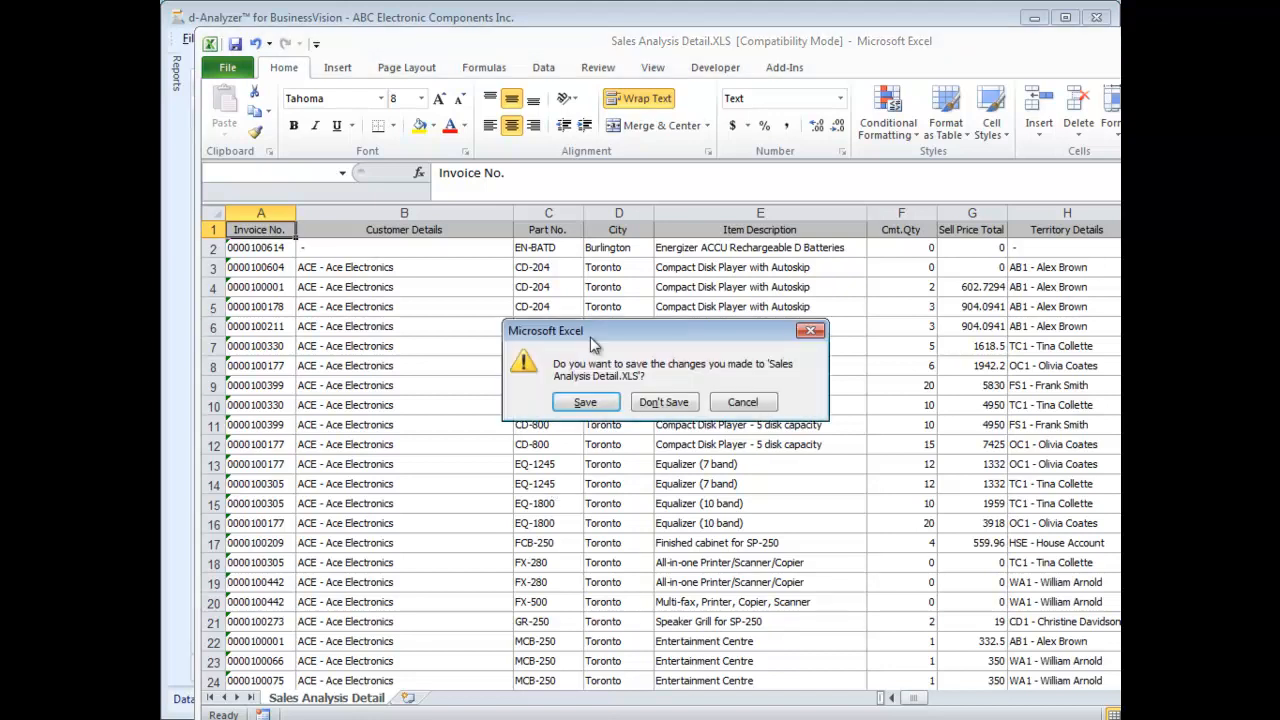
pyautogui.click(655, 405)
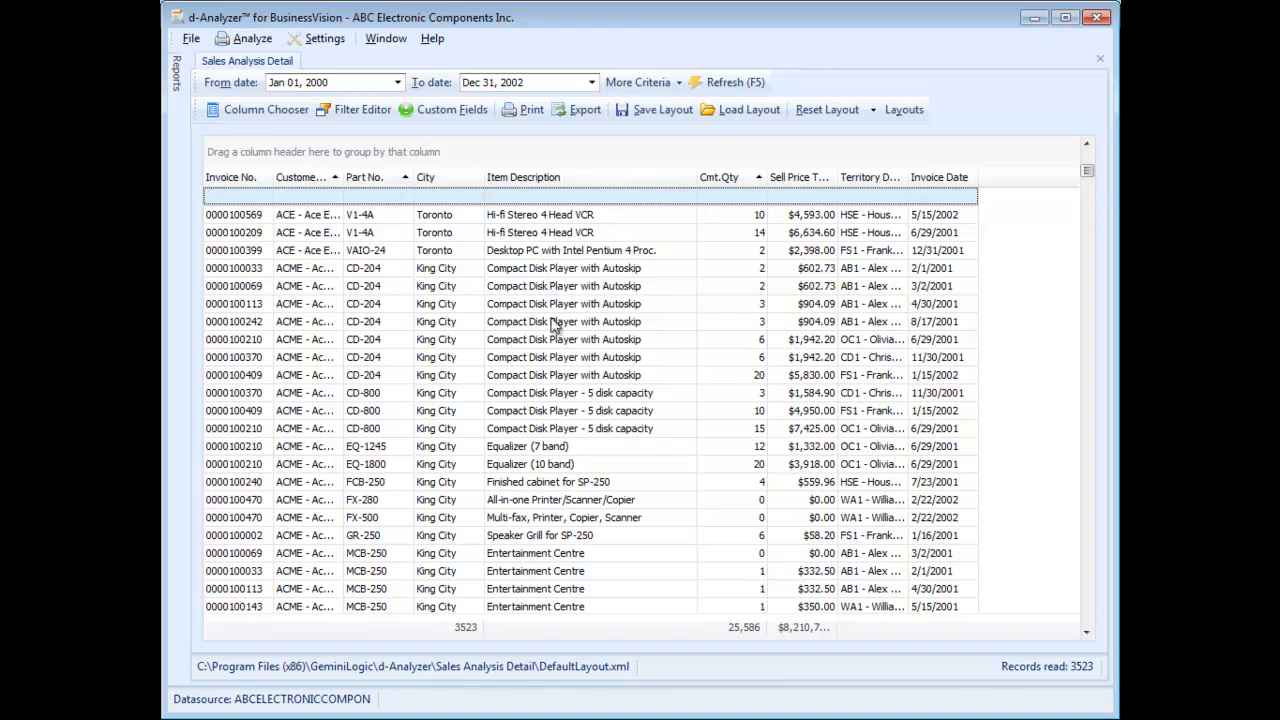
# Step: Save the current report layout as "basic SA report" and check the list of saved layouts
pyautogui.click(632, 112)
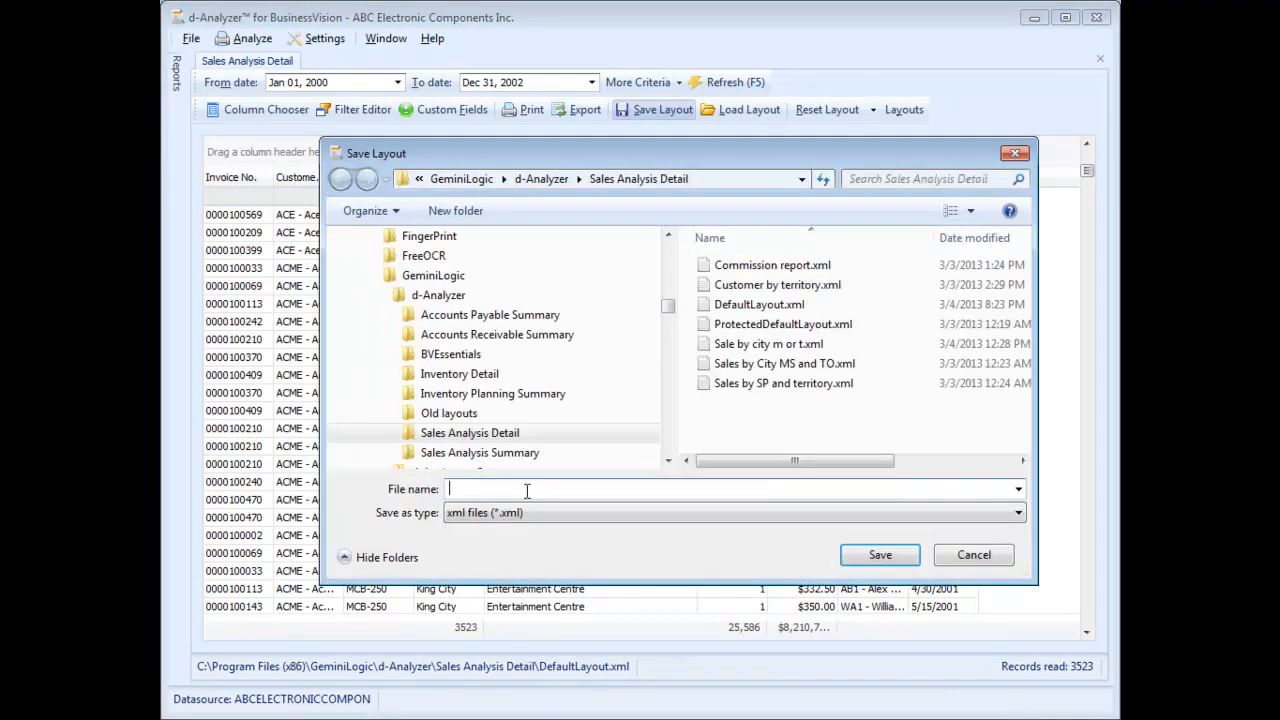
pyautogui.write('basic SA report')
pyautogui.click(868, 562)
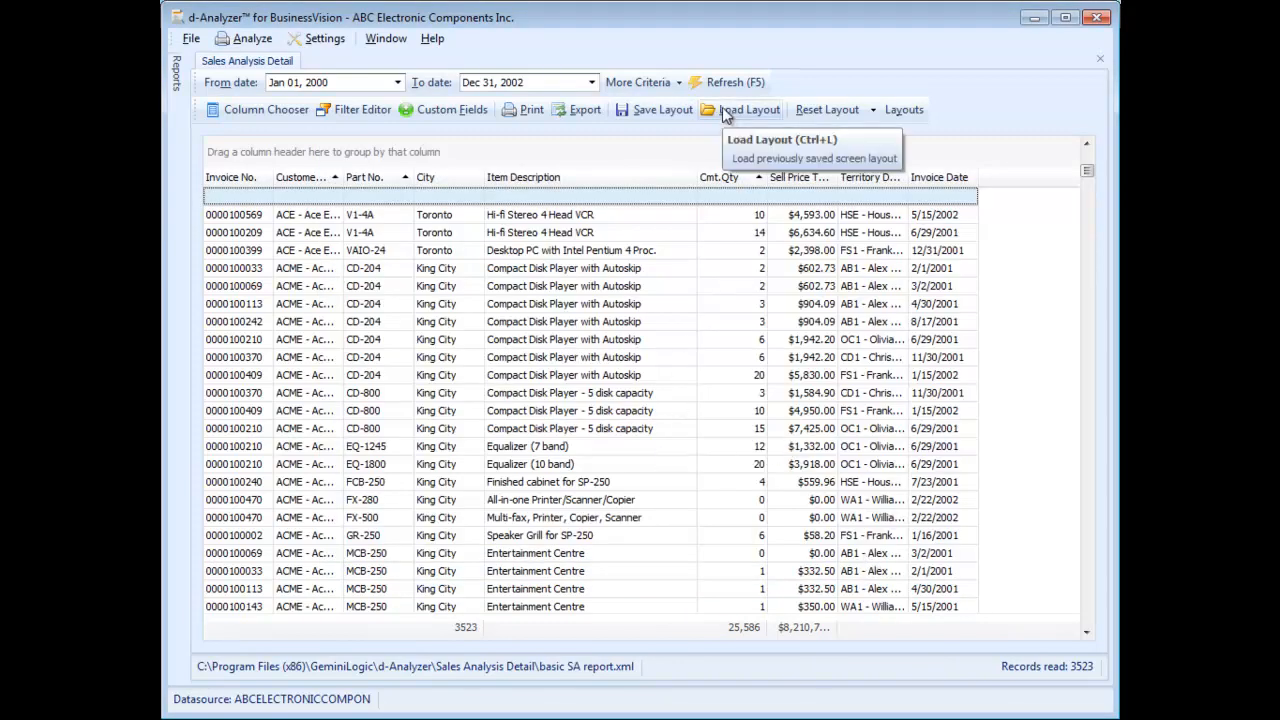
pyautogui.click(900, 113)
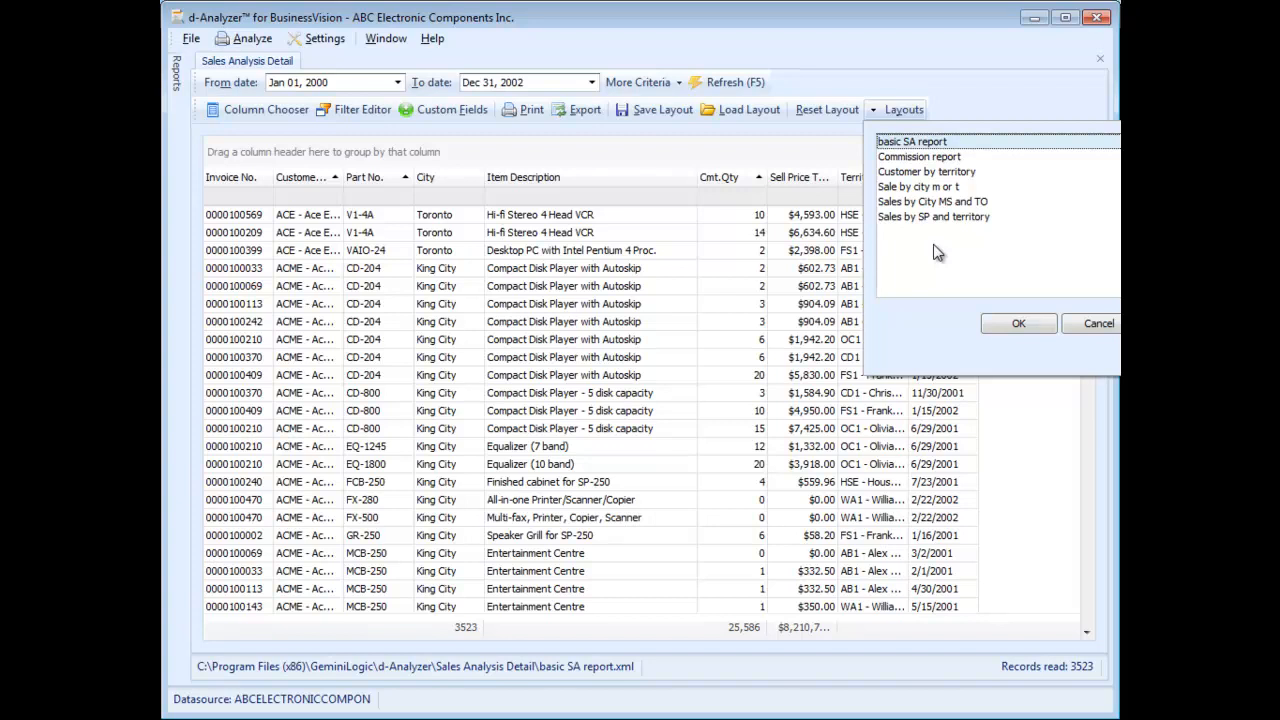
pyautogui.click(1099, 322)
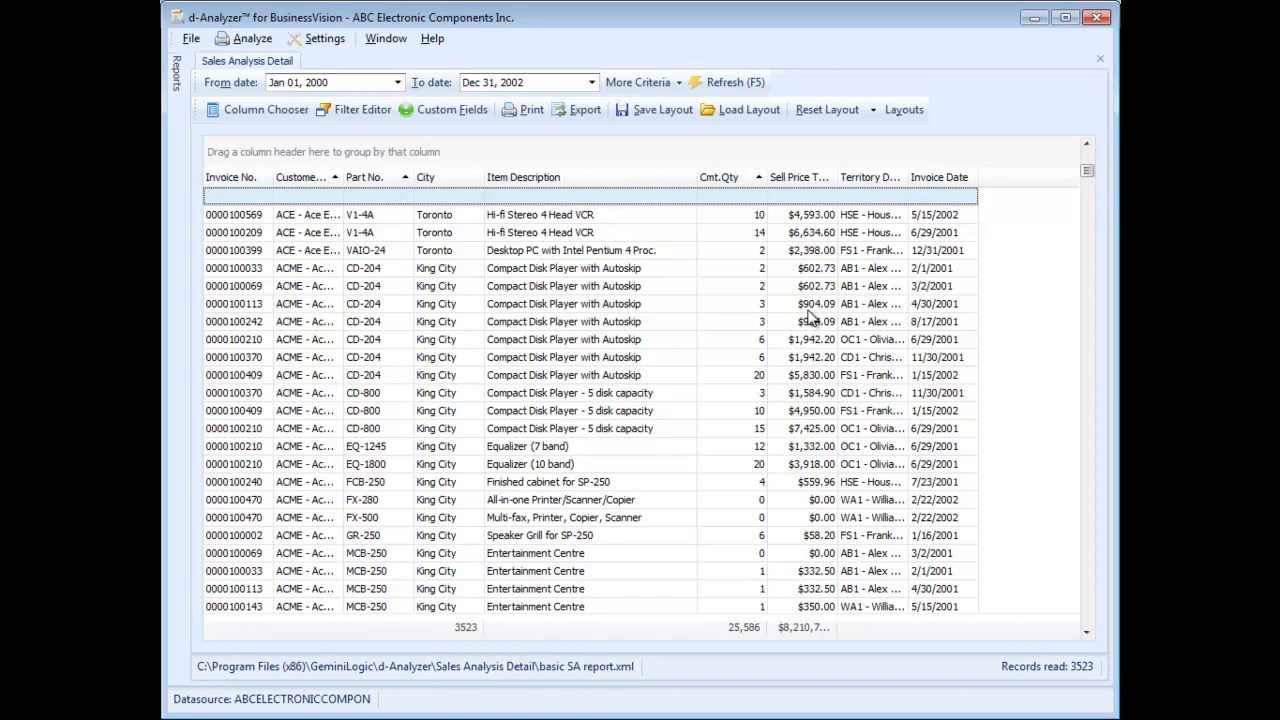
# Step: Filter the report to part number FX-280 and territory details starting with "wa", and clear the filter again
pyautogui.click(408, 176)
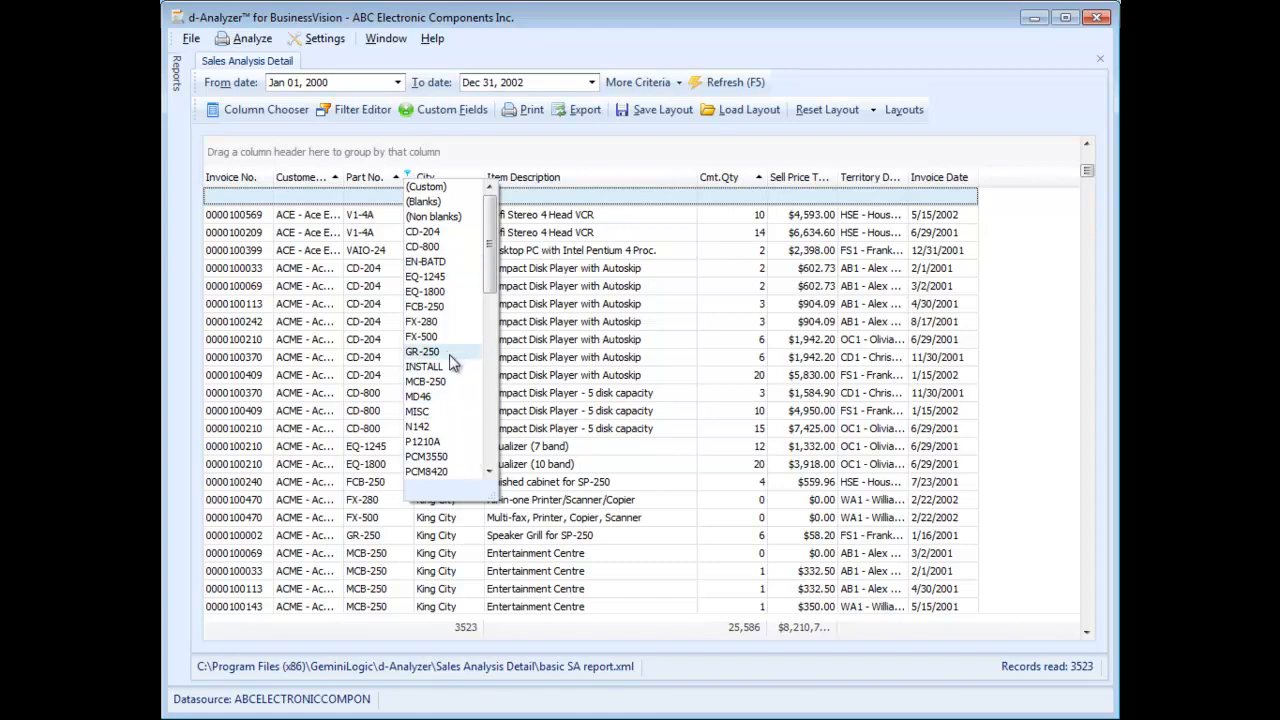
pyautogui.click(435, 322)
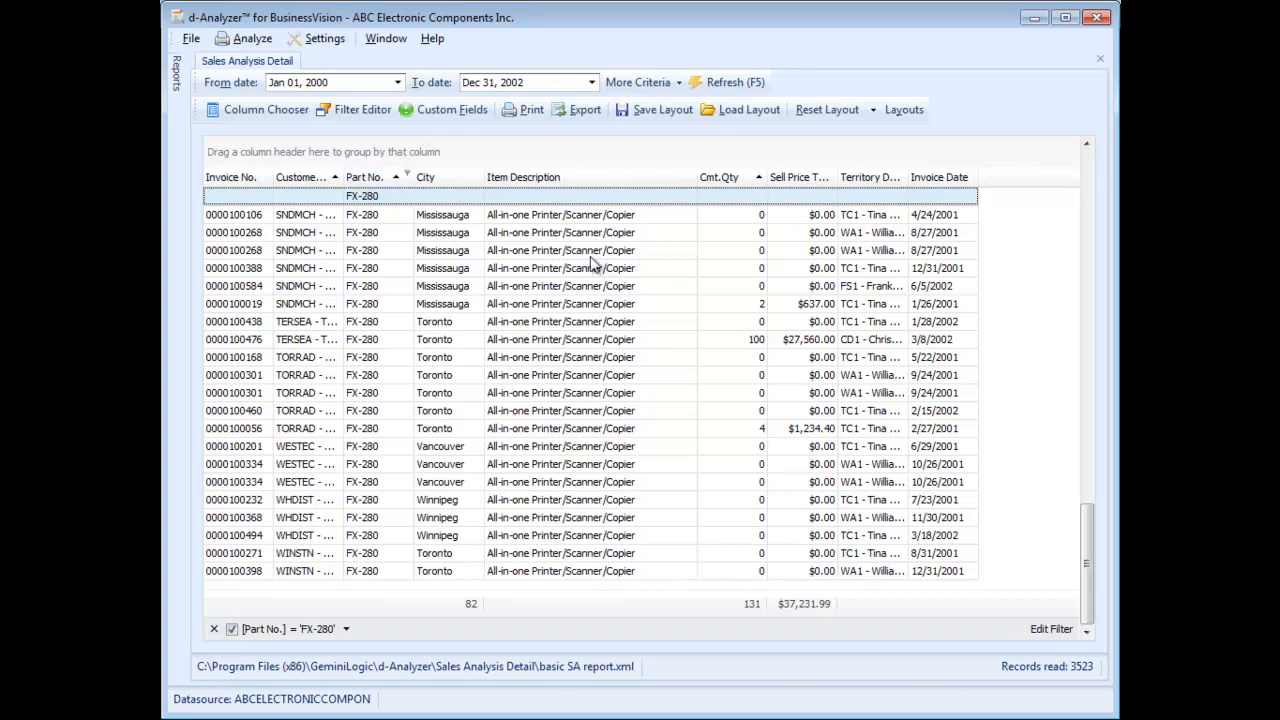
pyautogui.click(882, 195)
pyautogui.write('wa')
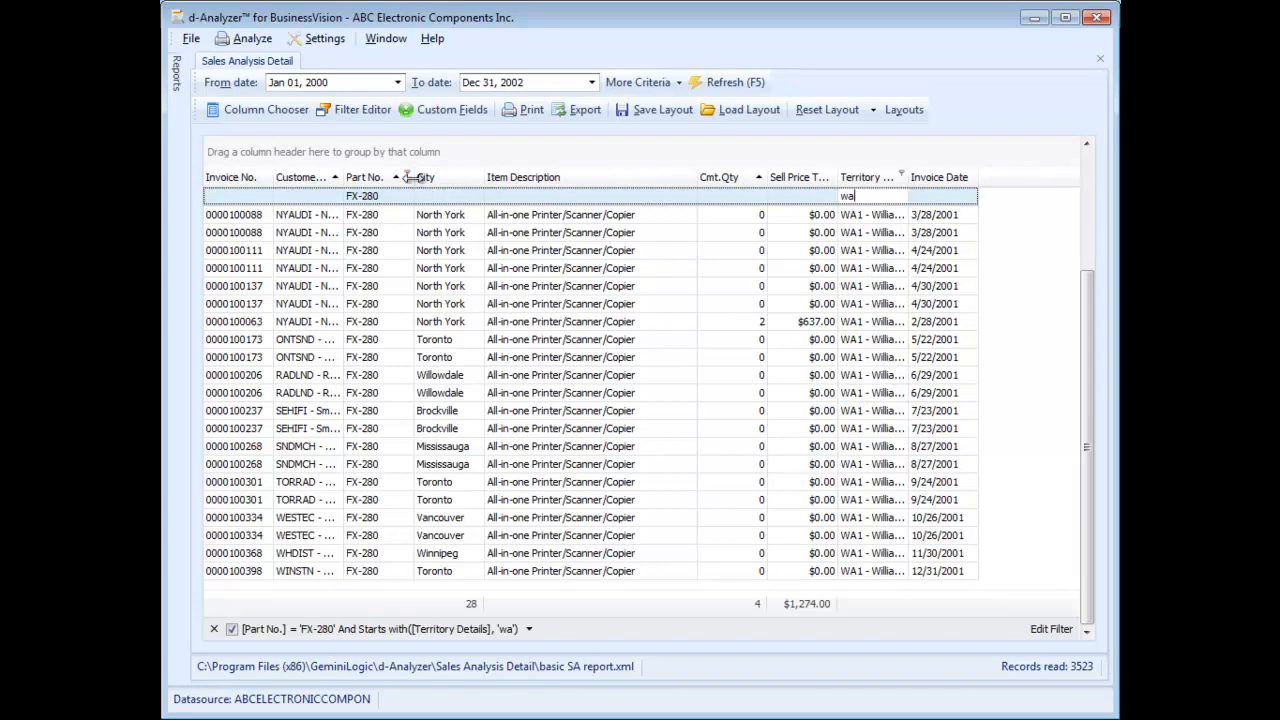
pyautogui.click(214, 629)
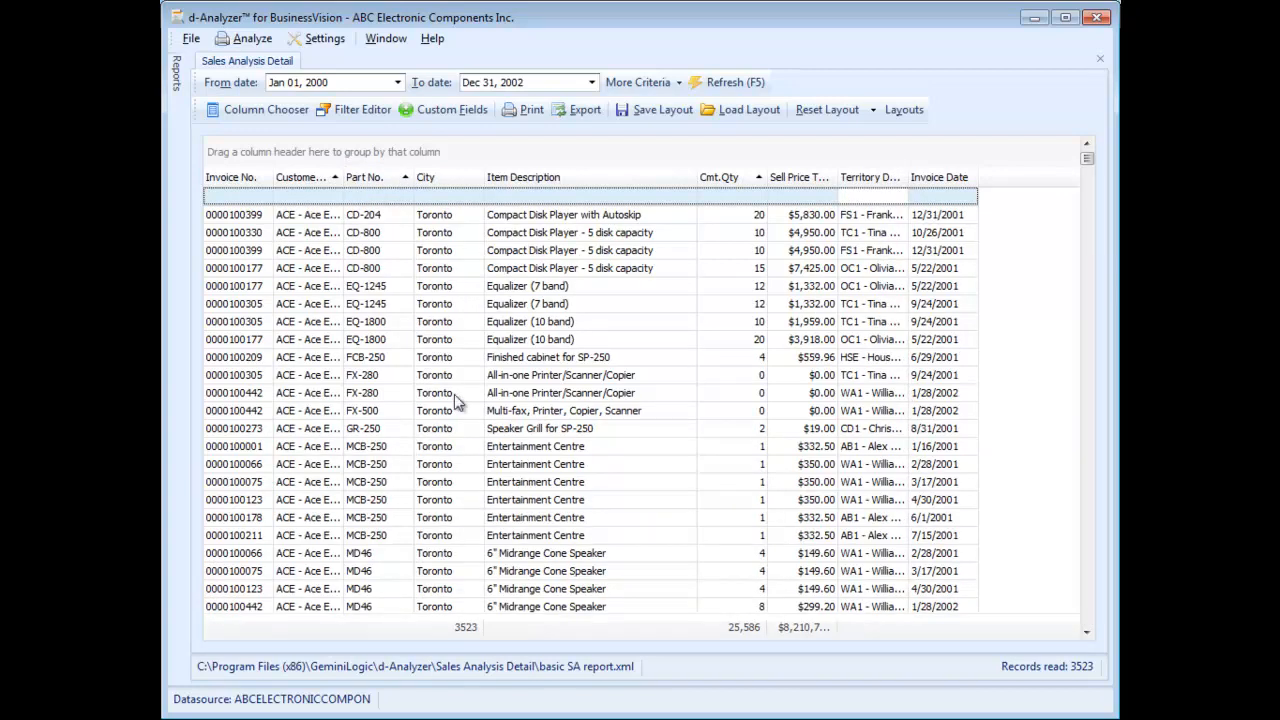
# Step: Create a filter condition in the Filter Editor requiring City to equal Toronto
pyautogui.click(352, 112)
pyautogui.click(471, 255)
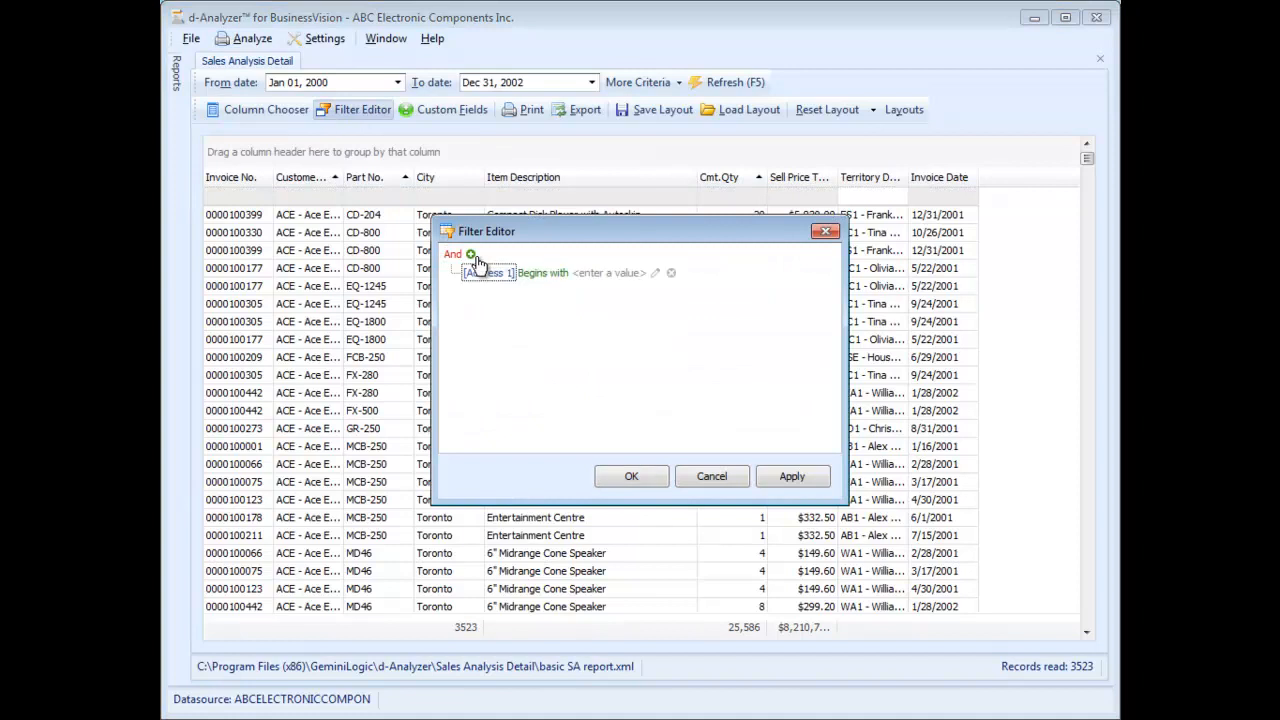
pyautogui.click(485, 278)
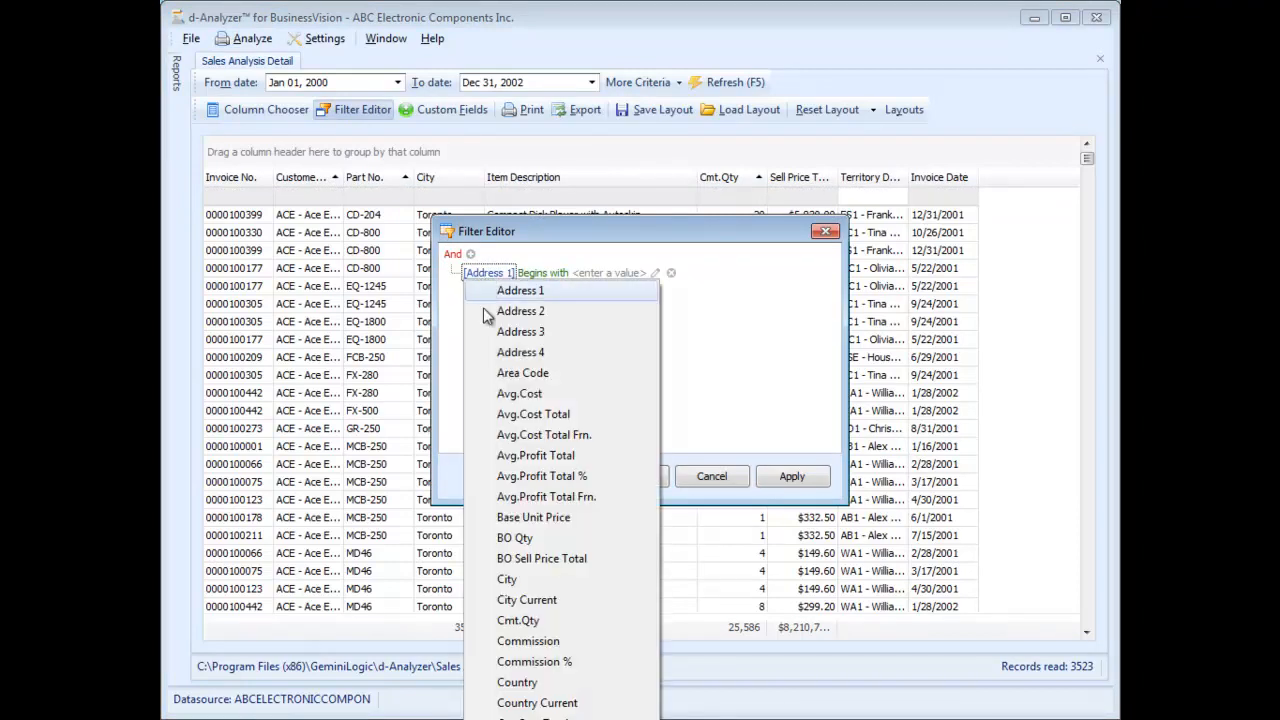
pyautogui.click(510, 582)
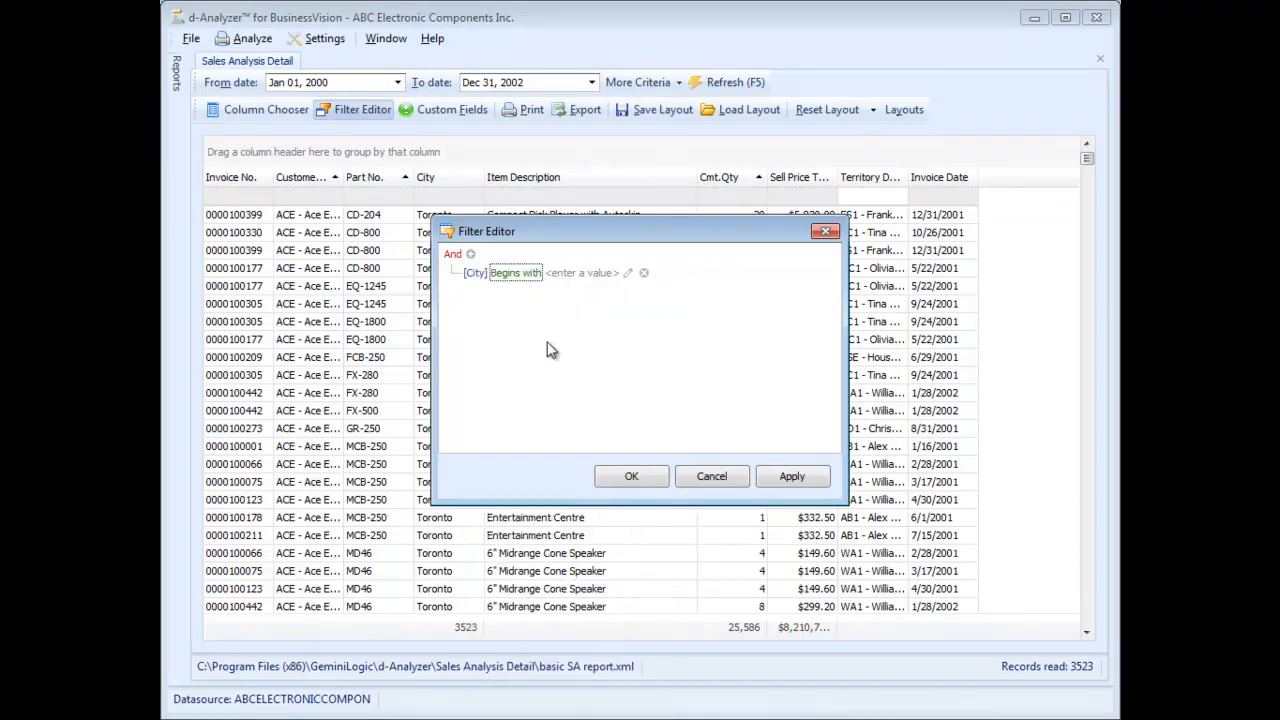
pyautogui.click(527, 274)
pyautogui.click(531, 288)
pyautogui.click(535, 272)
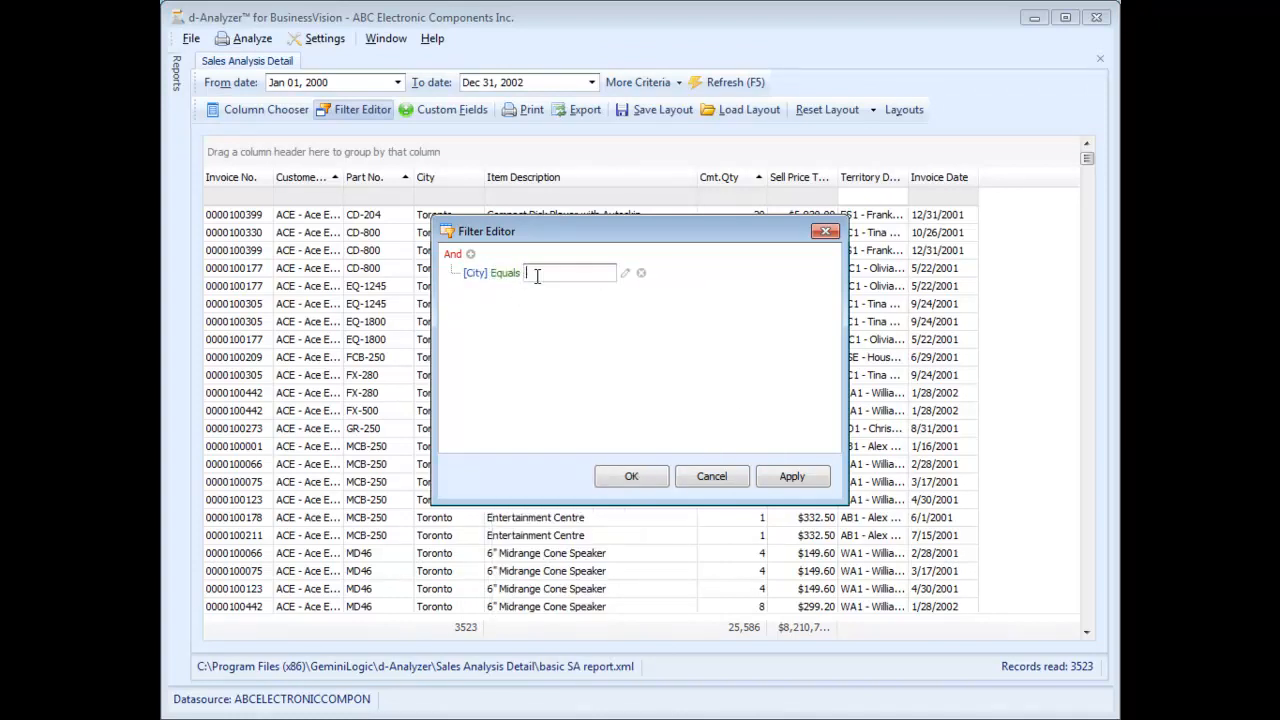
pyautogui.write('Toronto')
pyautogui.press('BackSpace')
pyautogui.press('BackSpace')
pyautogui.press('BackSpace')
pyautogui.write('to')
# Step: Add an Or condition of City equals Mississauga, apply the filter, and widen the Sell Price Total column
pyautogui.click(452, 254)
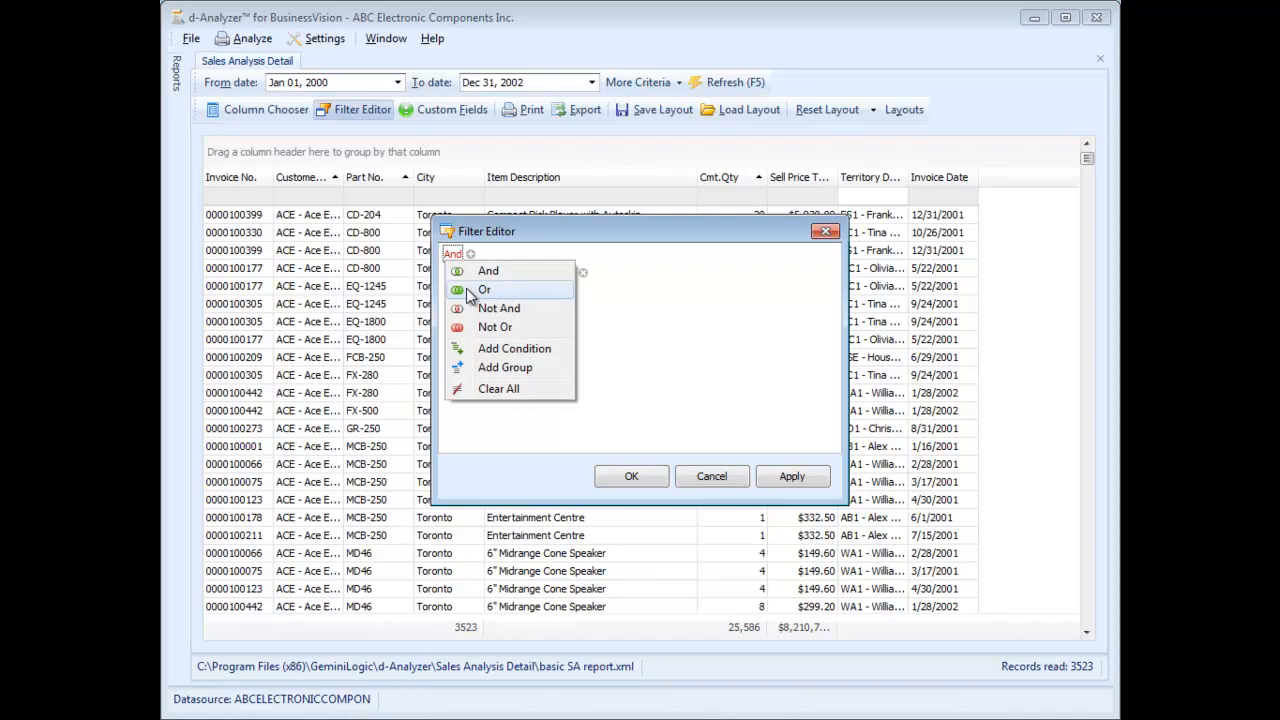
pyautogui.click(469, 292)
pyautogui.click(464, 254)
pyautogui.click(485, 292)
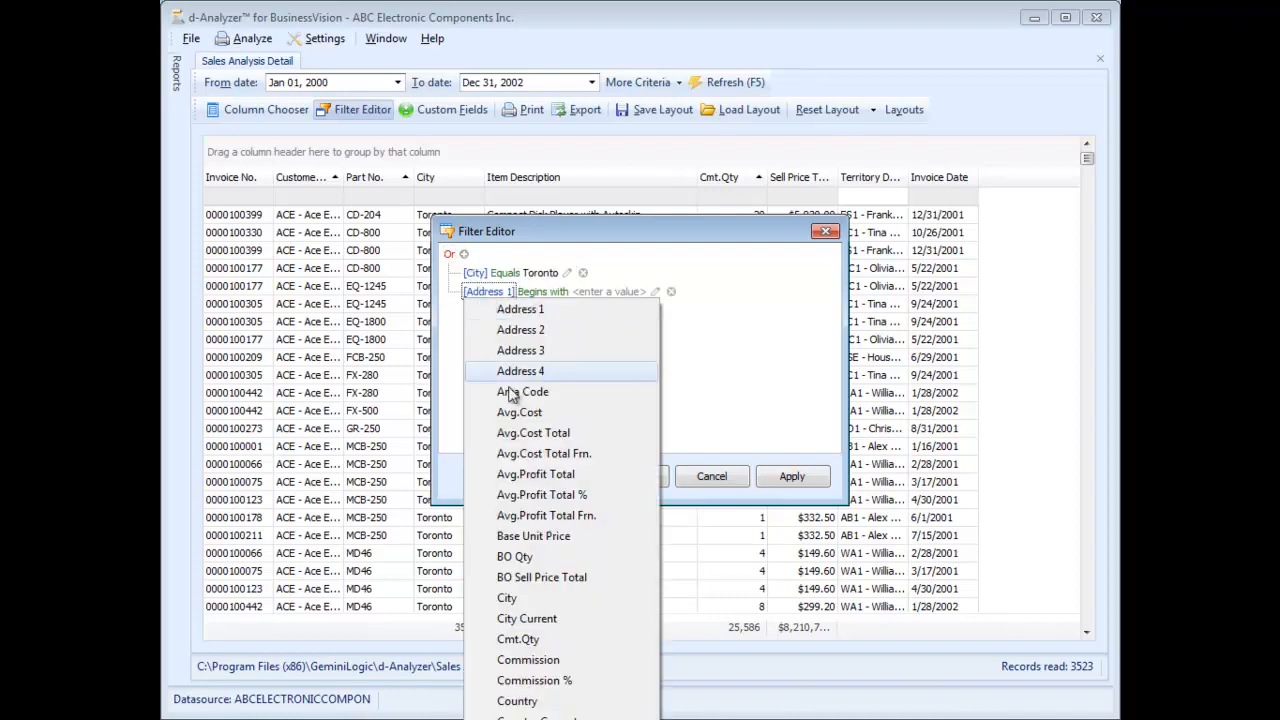
pyautogui.click(522, 605)
pyautogui.click(515, 291)
pyautogui.click(522, 300)
pyautogui.click(530, 292)
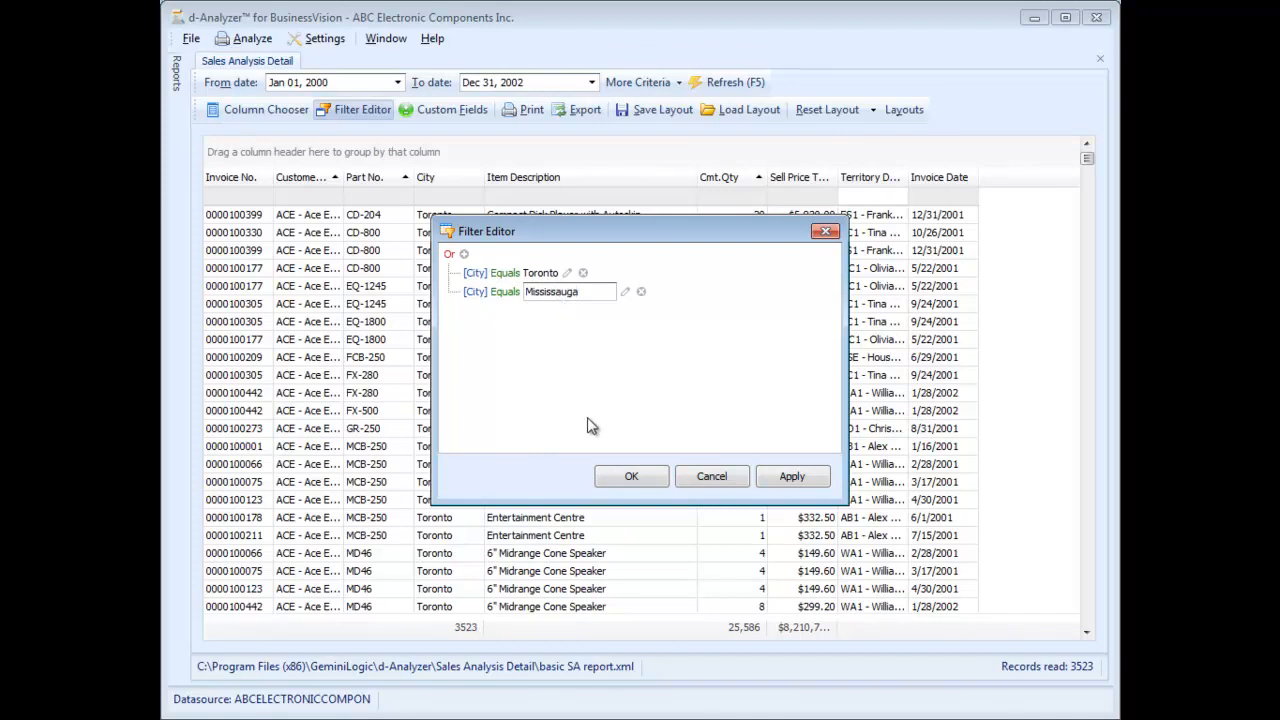
pyautogui.click(631, 476)
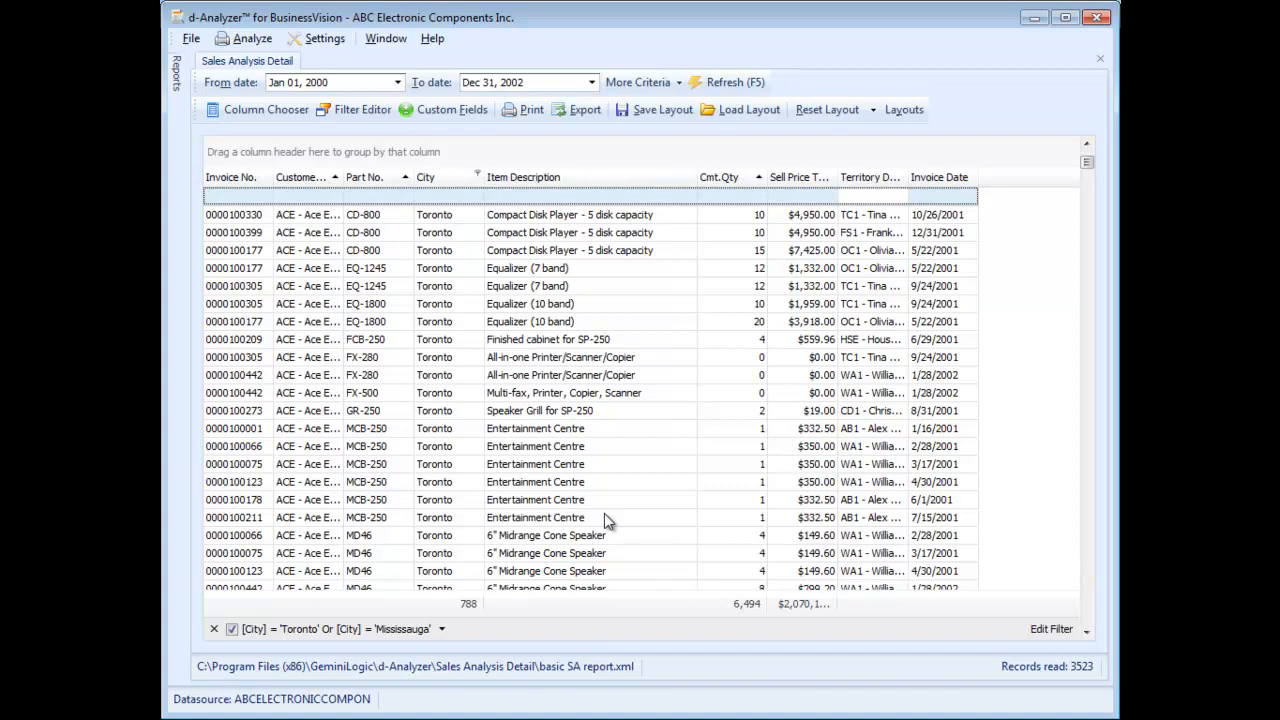
pyautogui.moveTo(838, 177); pyautogui.dragTo(889, 177)
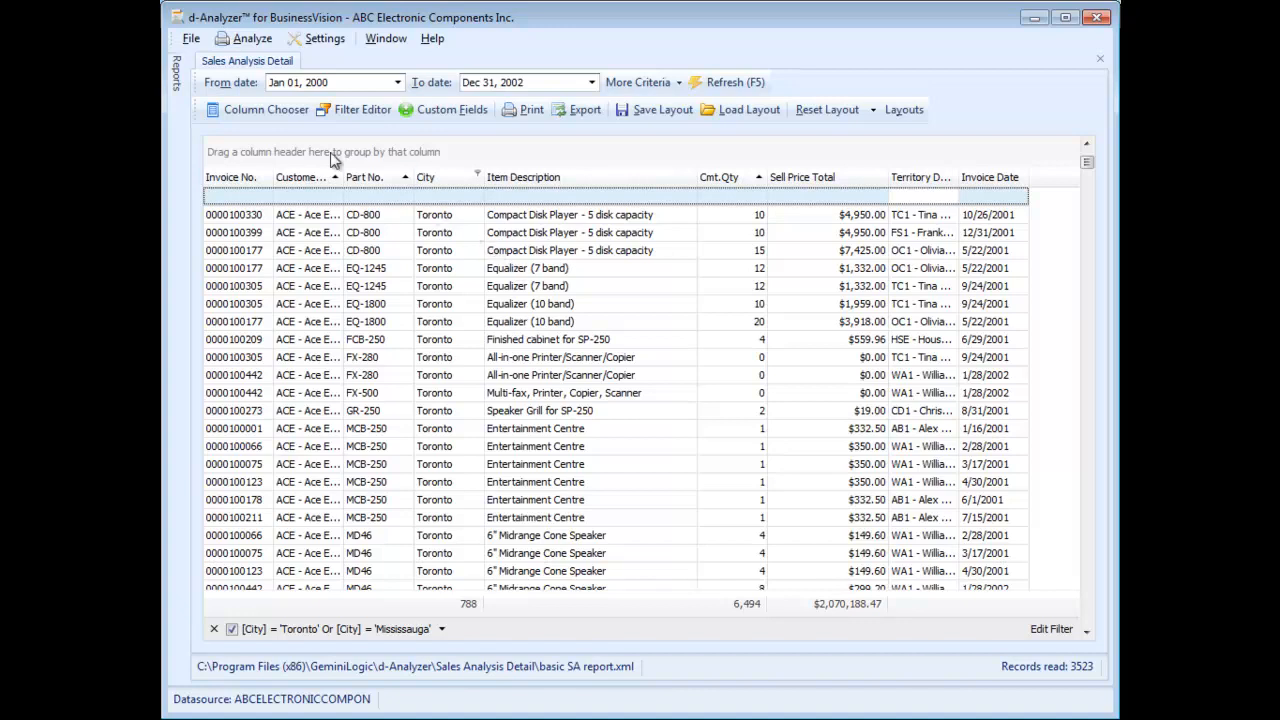
# Step: Open the Sales Analysis Summary report and refresh its data with a from date of Jan 01, 2000
pyautogui.moveTo(179, 84)
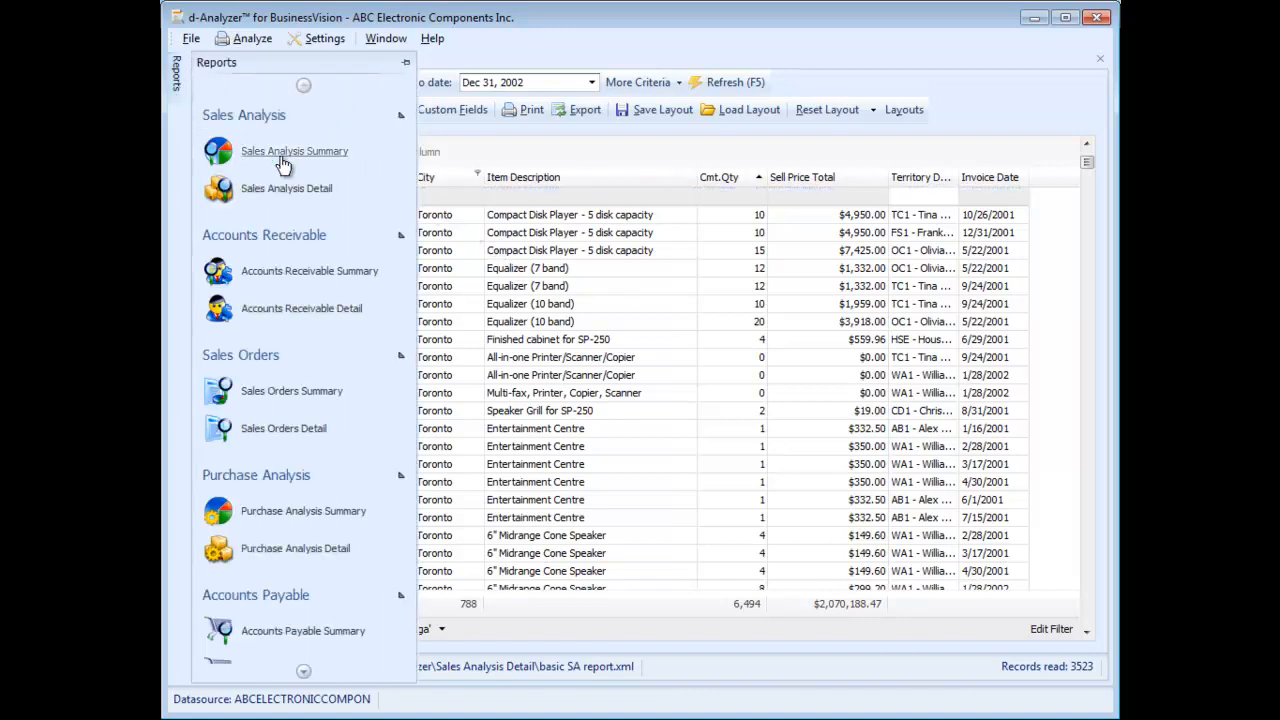
pyautogui.click(278, 150)
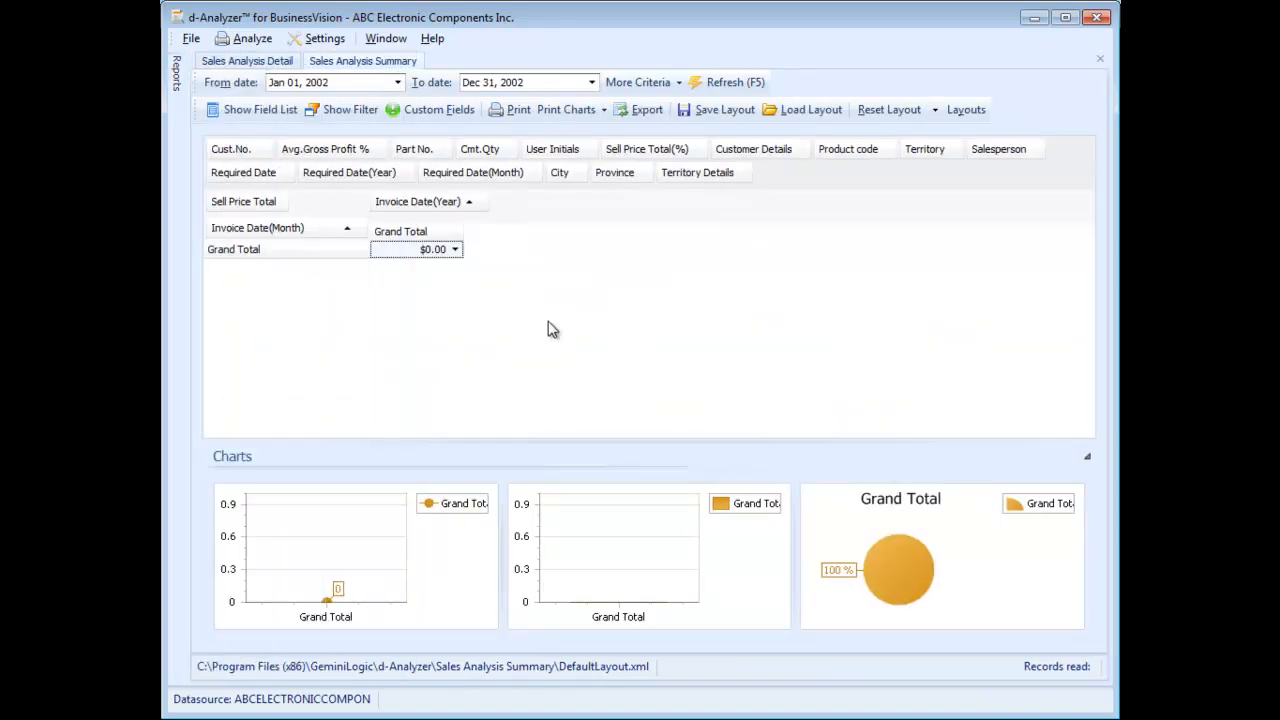
pyautogui.click(318, 83)
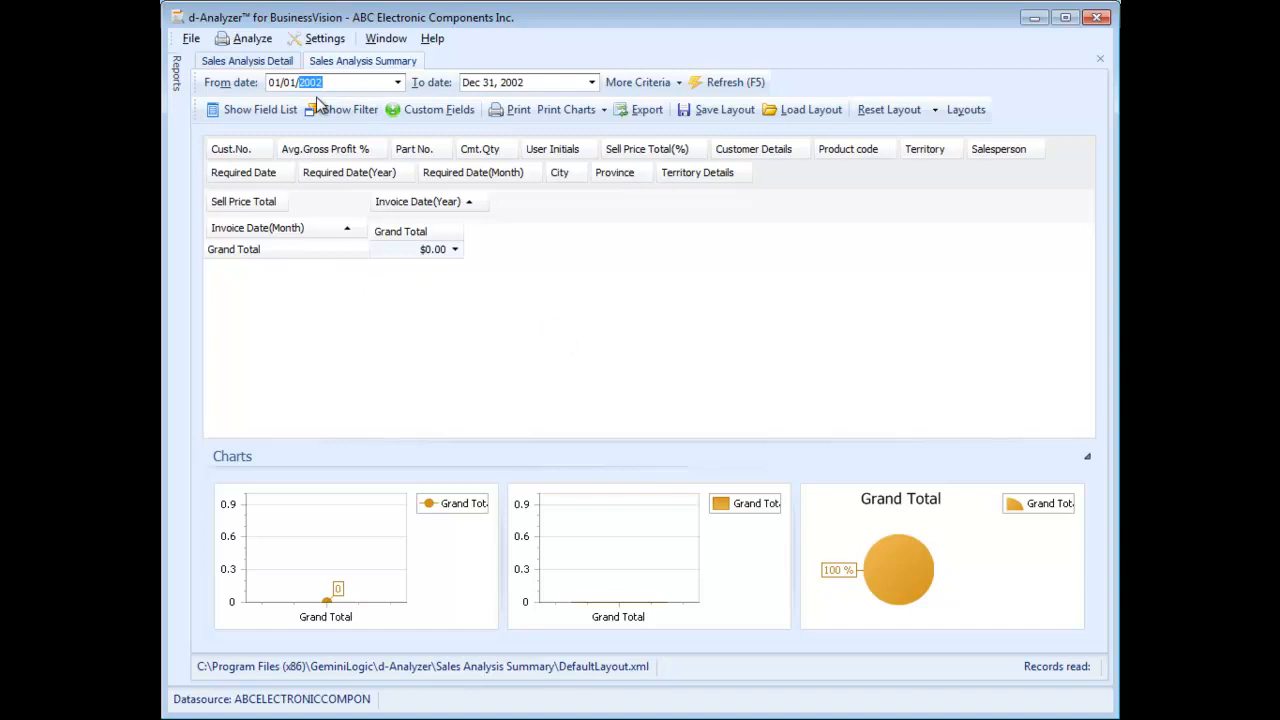
pyautogui.write('2000')
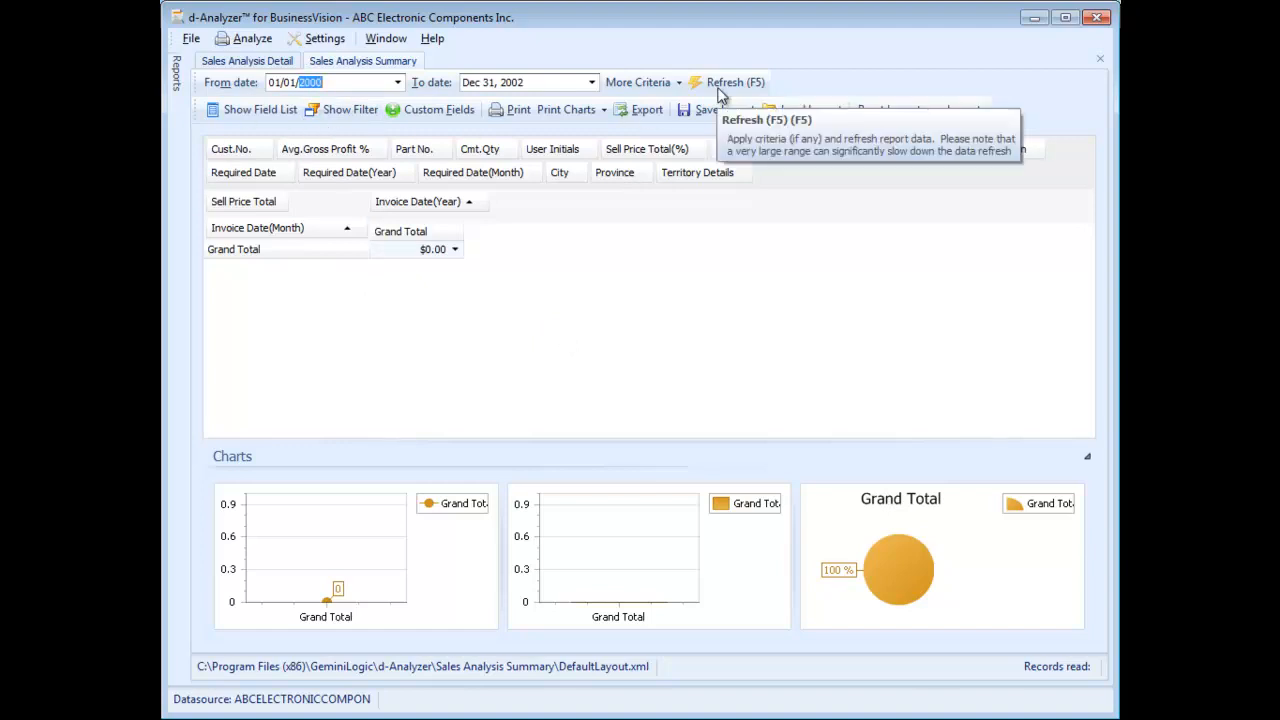
pyautogui.click(718, 88)
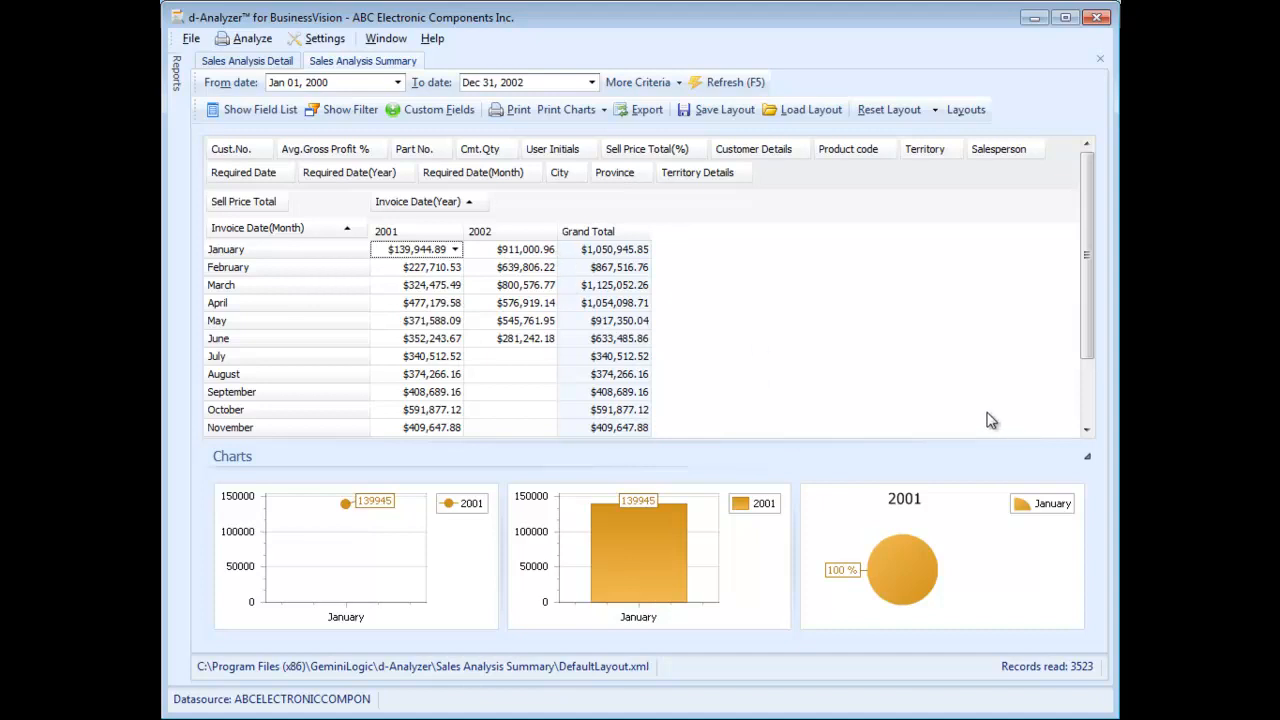
# Step: Chart the monthly sell price totals for 2001 and 2002, examine the line chart in the preview, and close it
pyautogui.moveTo(430, 252); pyautogui.dragTo(512, 398)
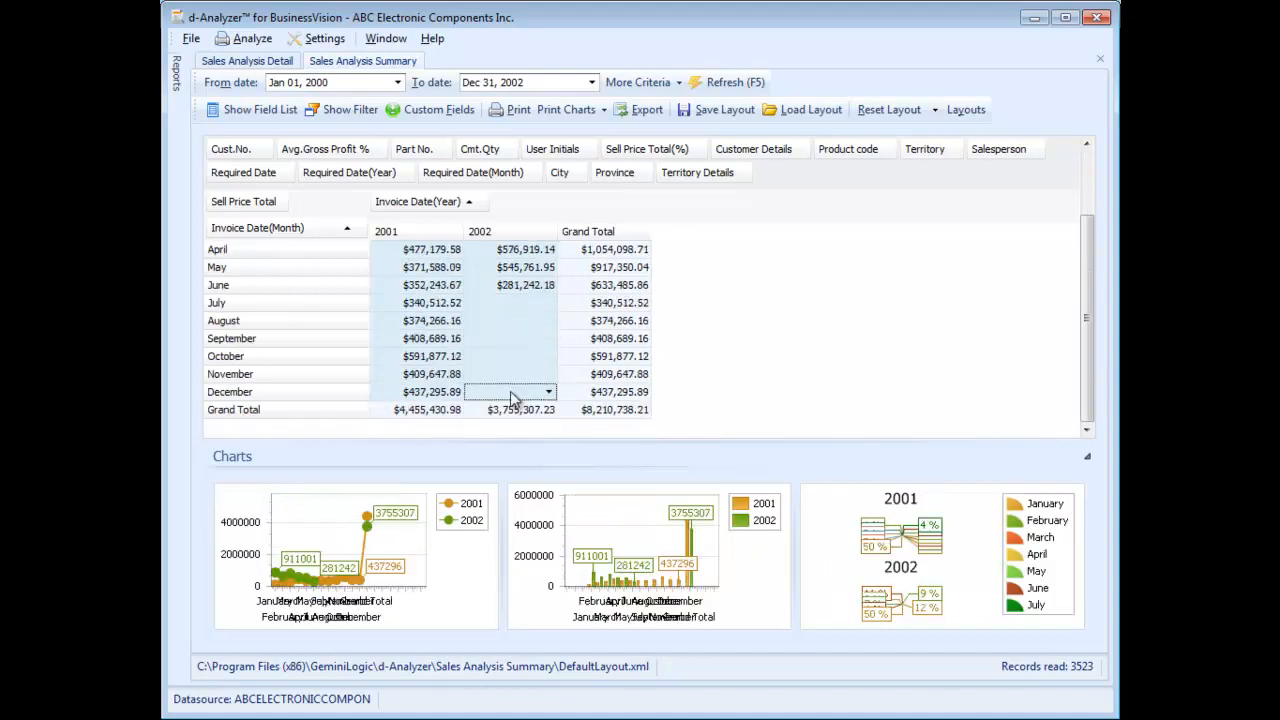
pyautogui.click(345, 543)
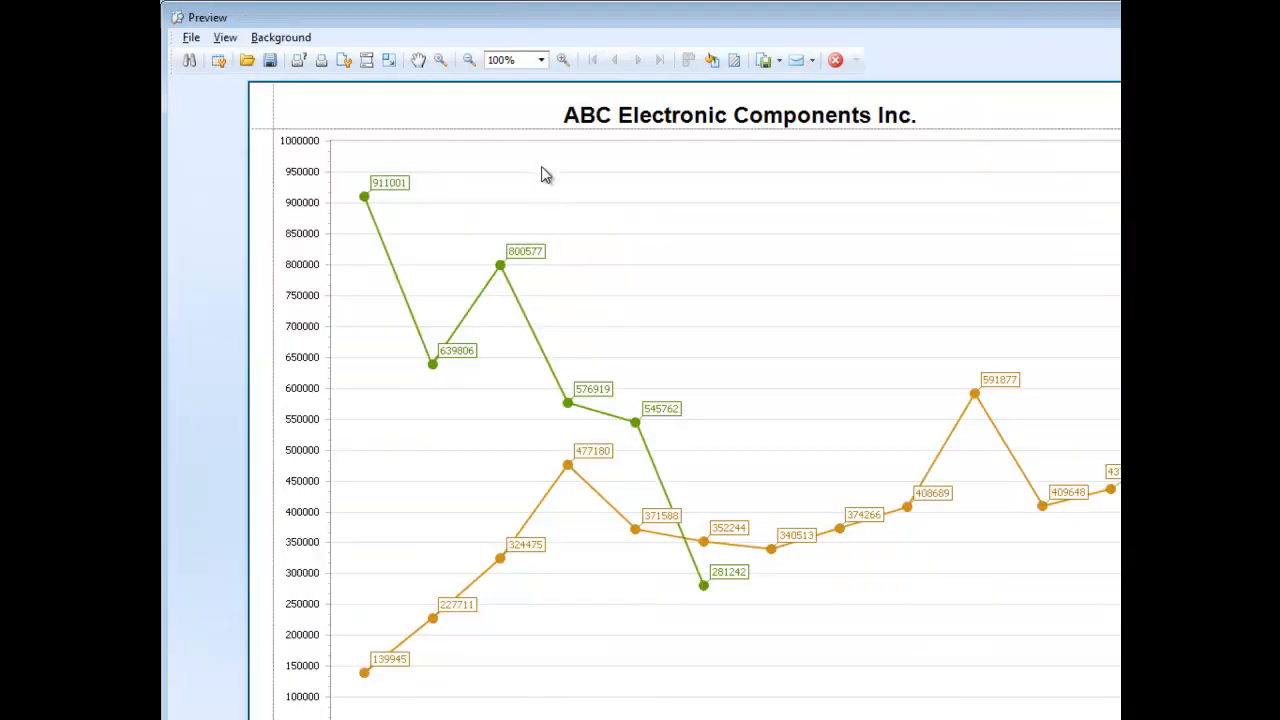
pyautogui.moveTo(425, 8); pyautogui.dragTo(463, 127)
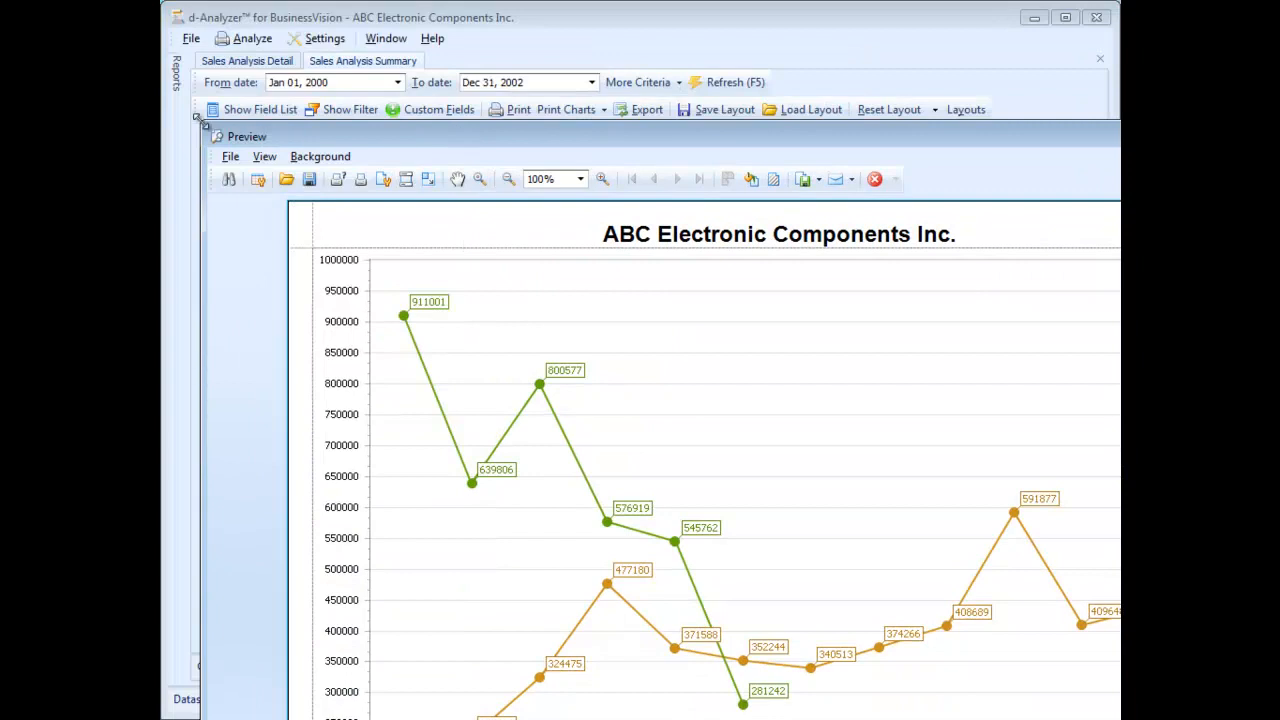
pyautogui.moveTo(201, 121); pyautogui.dragTo(270, 38)
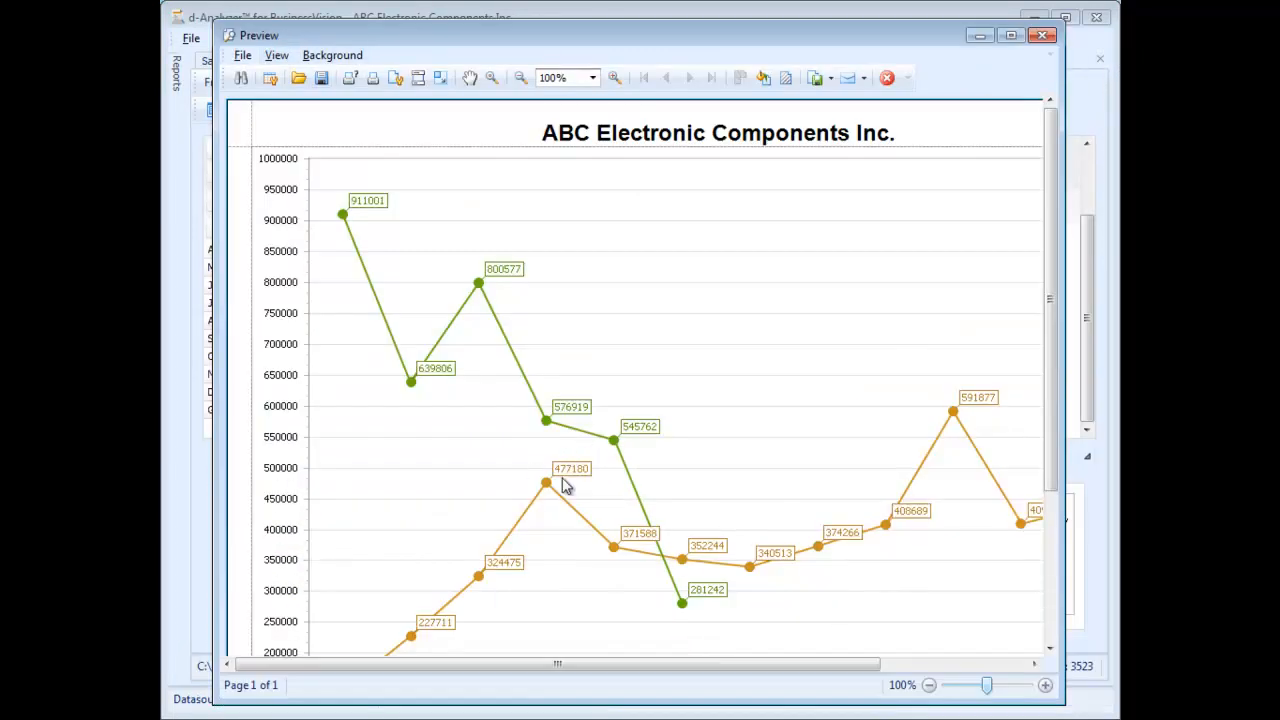
pyautogui.moveTo(1054, 423); pyautogui.dragTo(1075, 514)
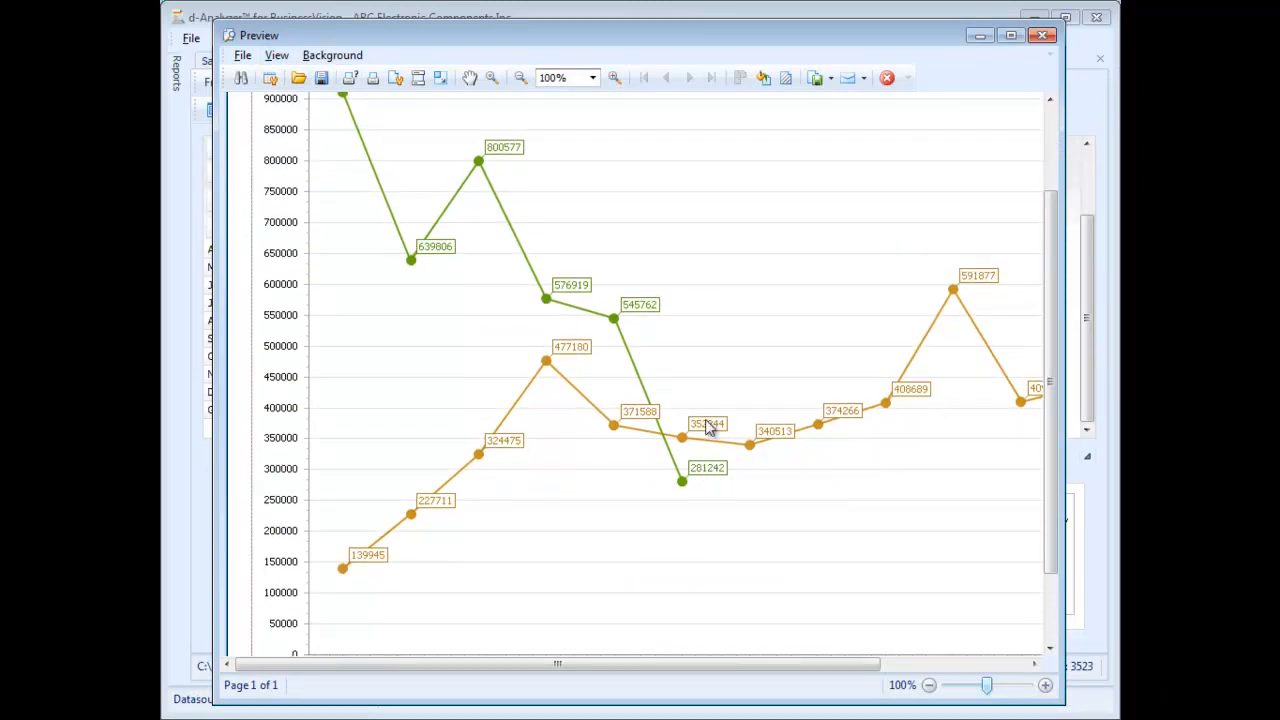
pyautogui.moveTo(1048, 380); pyautogui.dragTo(1052, 437)
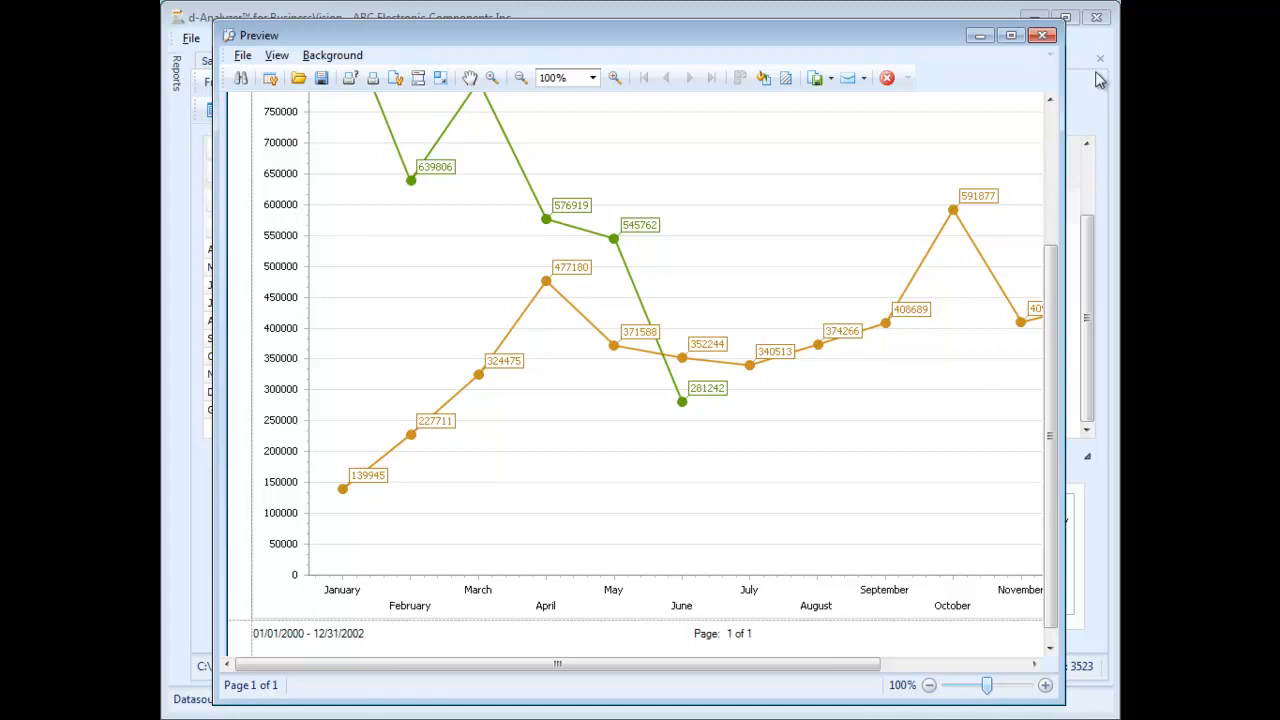
pyautogui.click(1042, 37)
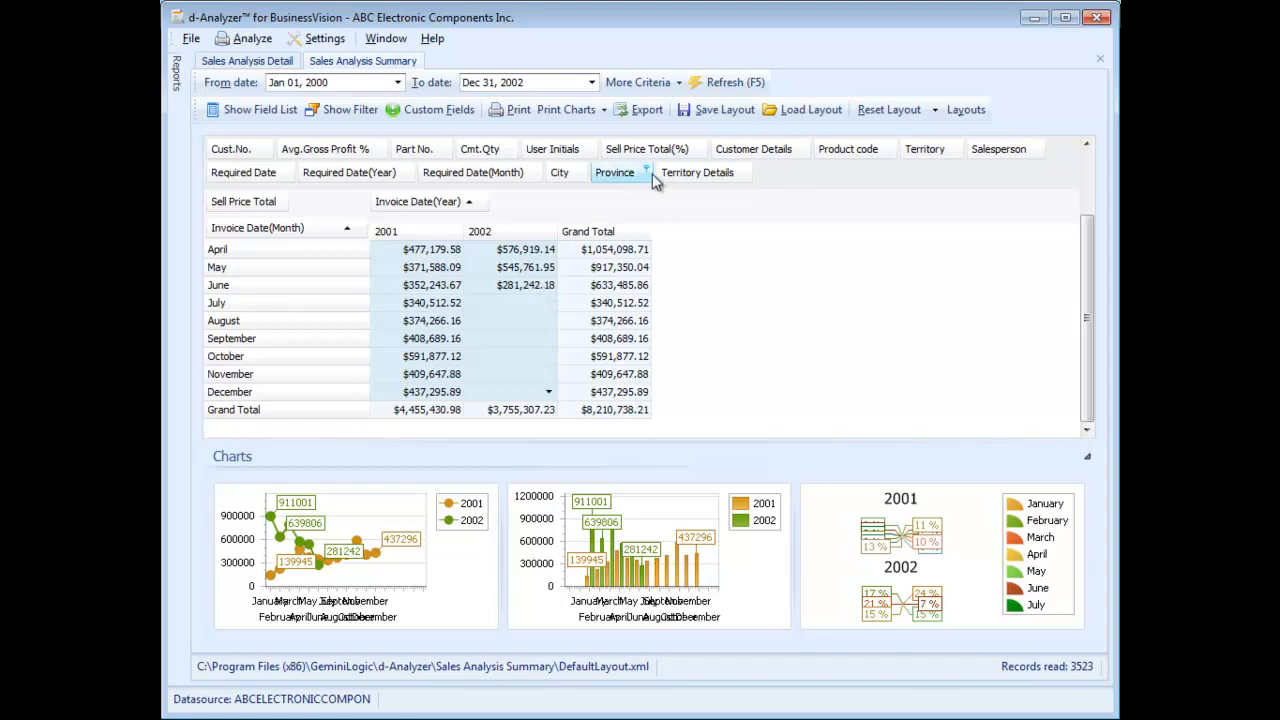
# Step: Break down the monthly totals by Territory in the rows, and replace that row field with Product code
pyautogui.moveTo(920, 152); pyautogui.dragTo(252, 228)
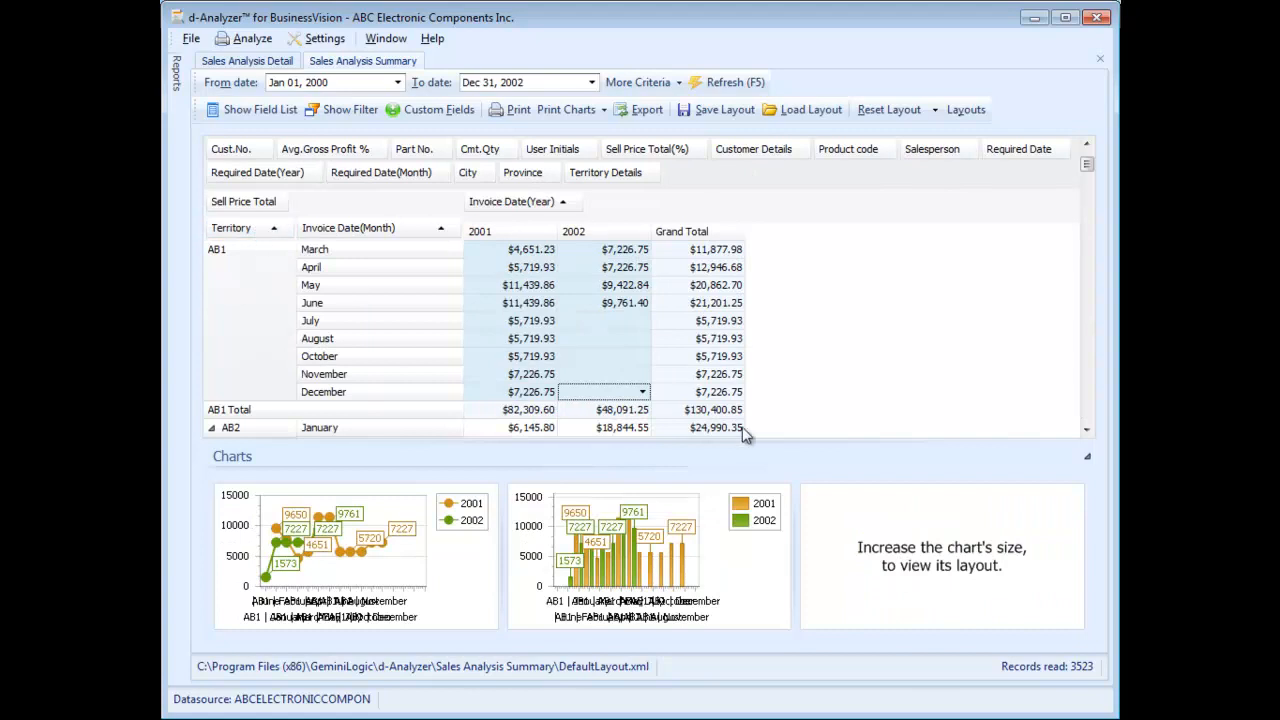
pyautogui.moveTo(1091, 173); pyautogui.dragTo(1070, 262)
pyautogui.moveTo(240, 228)
pyautogui.mouseDown()
pyautogui.moveTo(831, 184)
pyautogui.moveTo(251, 238)
pyautogui.mouseUp()
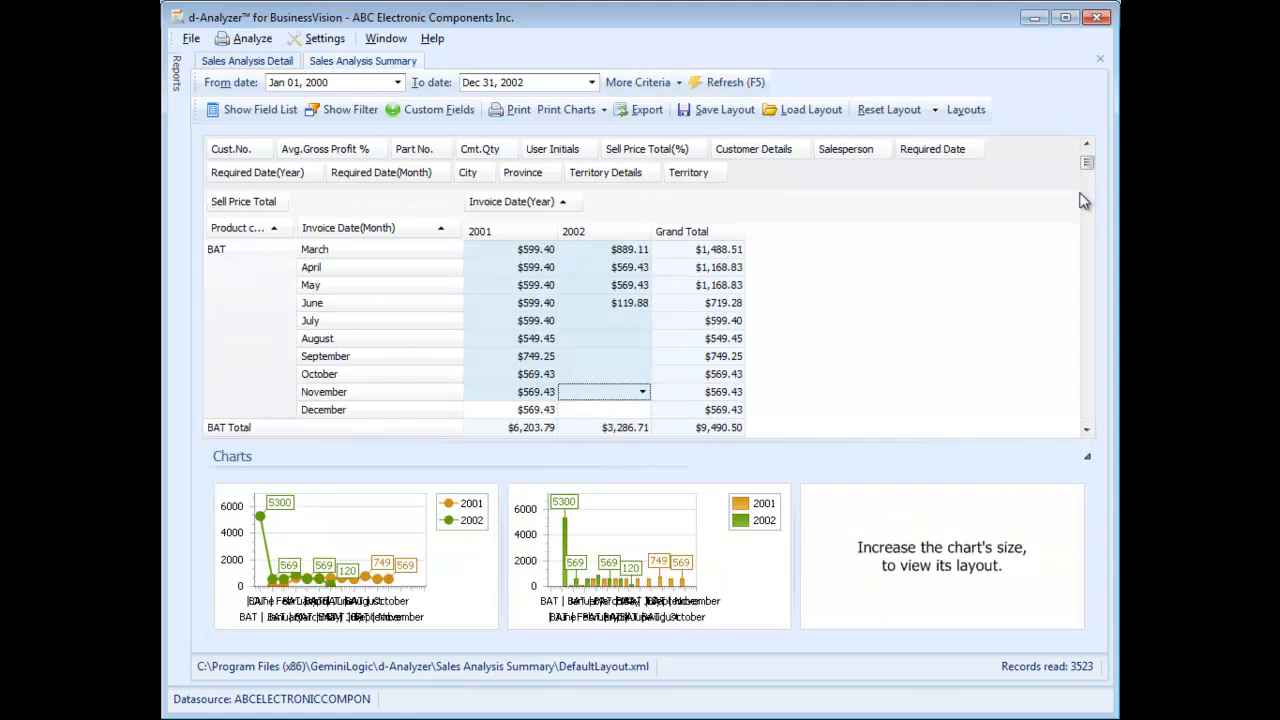
# Step: Chart the SPK product code's monthly sell price totals for 2001 and 2002, and open the line chart preview
pyautogui.moveTo(1088, 163); pyautogui.dragTo(1078, 363)
pyautogui.click(518, 288)
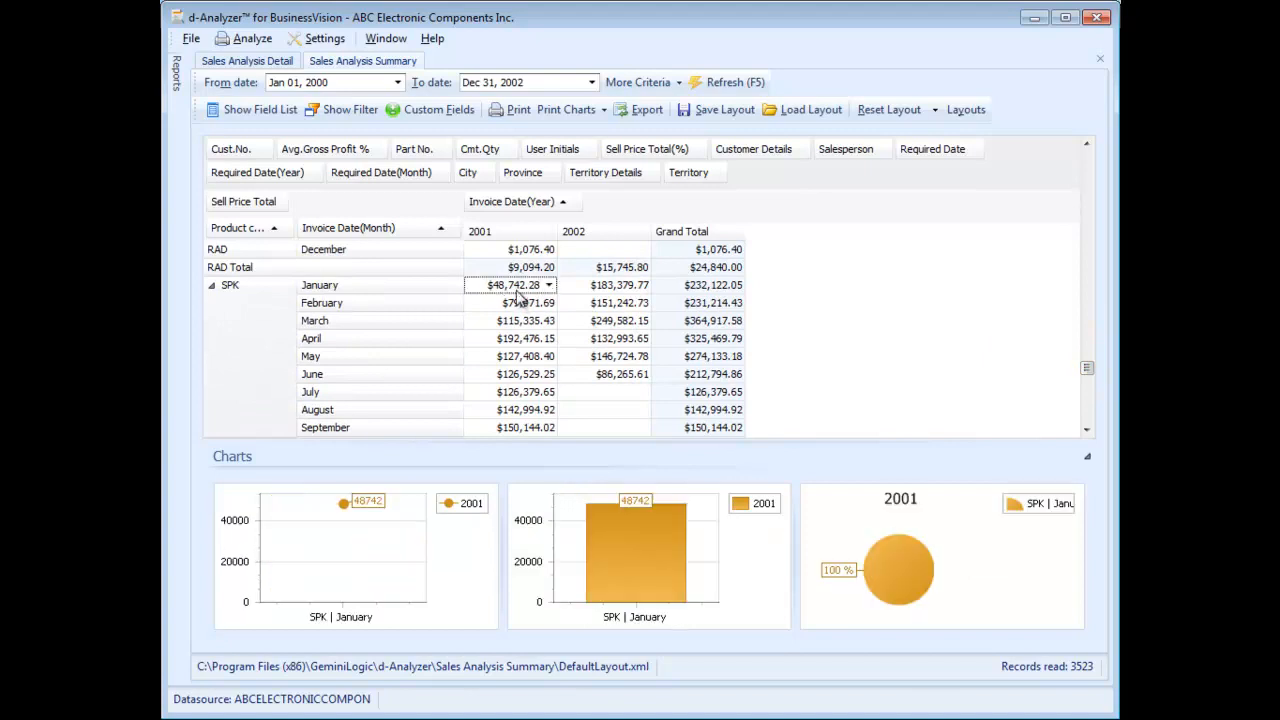
pyautogui.moveTo(519, 297); pyautogui.dragTo(586, 432)
pyautogui.click(354, 541)
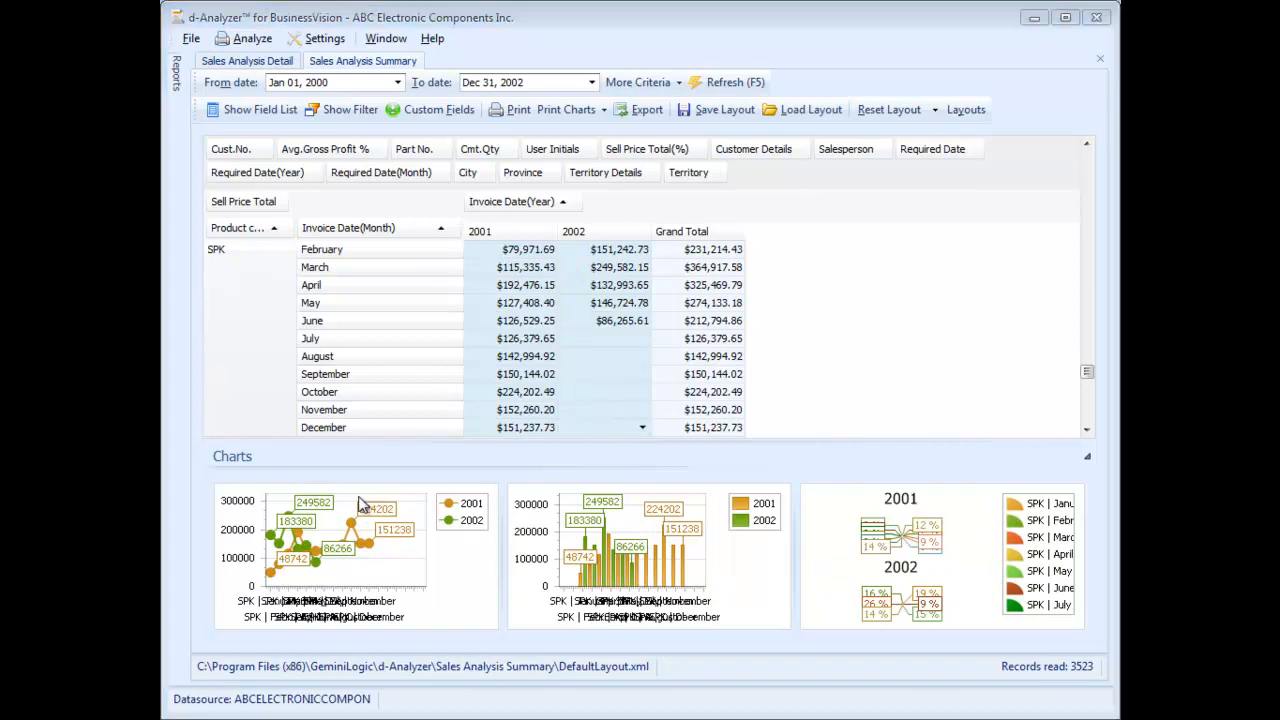
pyautogui.doubleClick(362, 505)
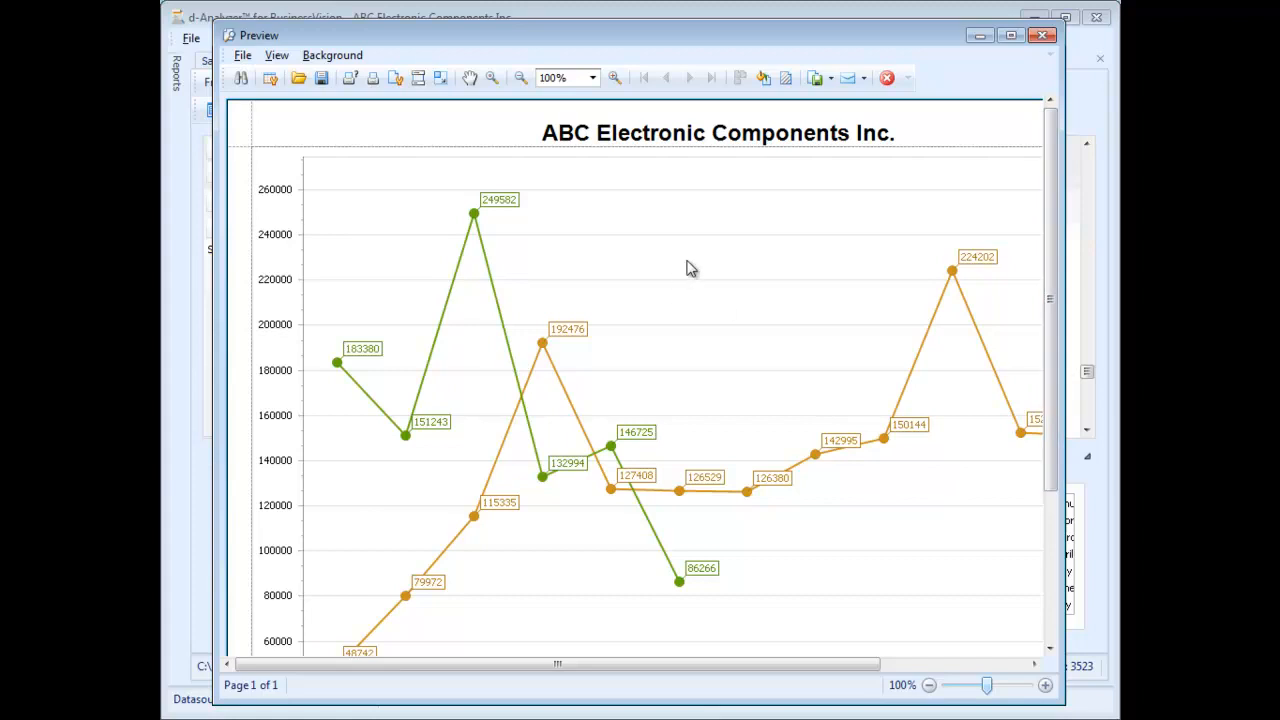
# Step: Zoom the chart preview to 75%, compare the SPK sales lines for 2001 and 2002, and close the preview
pyautogui.click(592, 77)
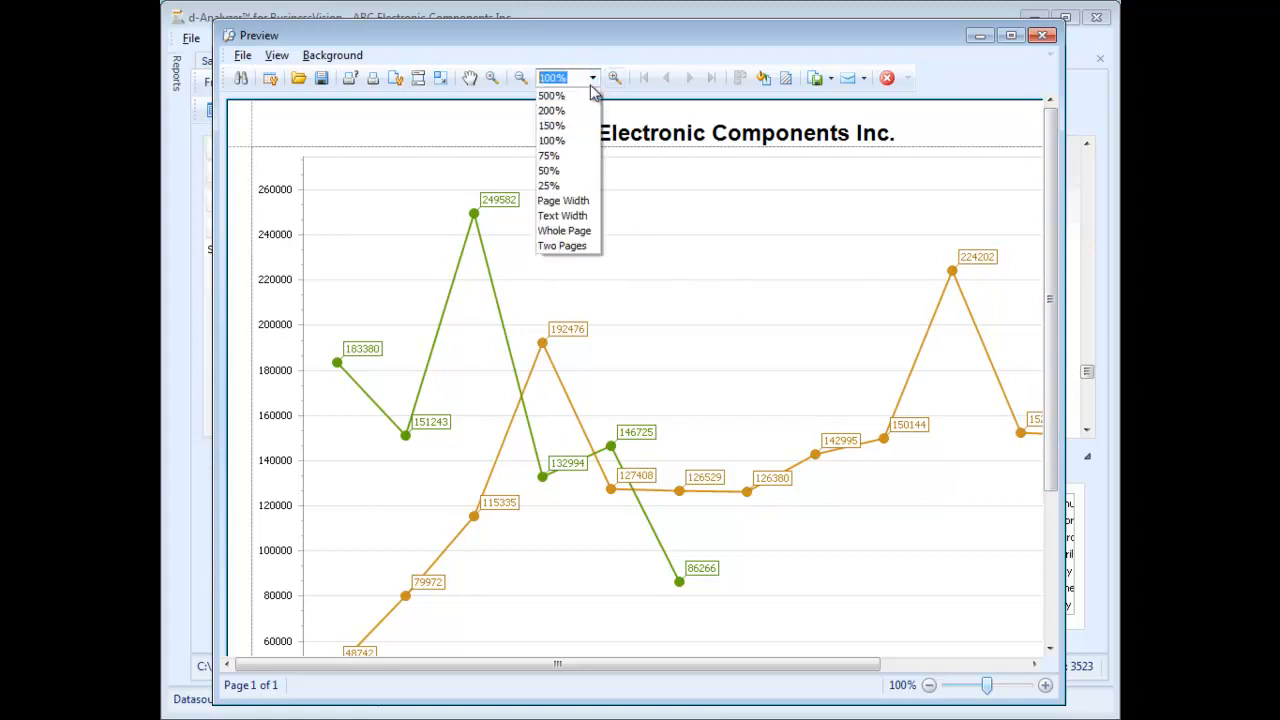
pyautogui.click(585, 157)
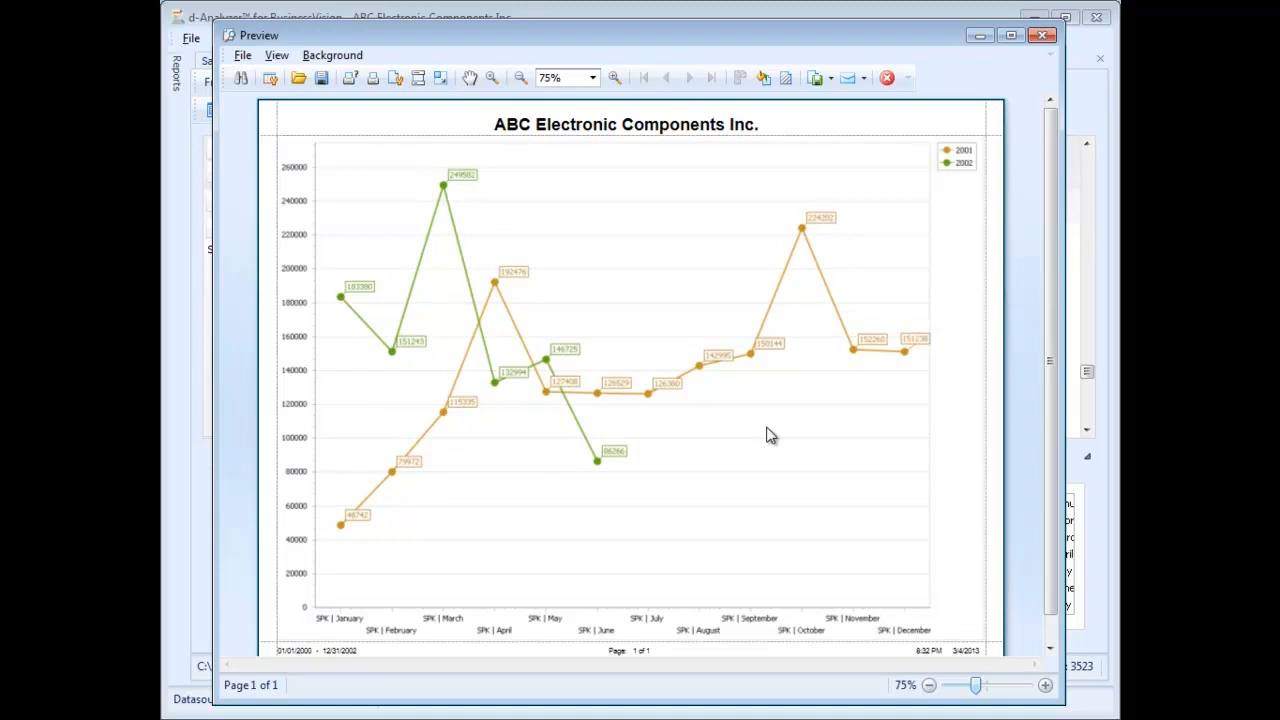
pyautogui.click(1046, 38)
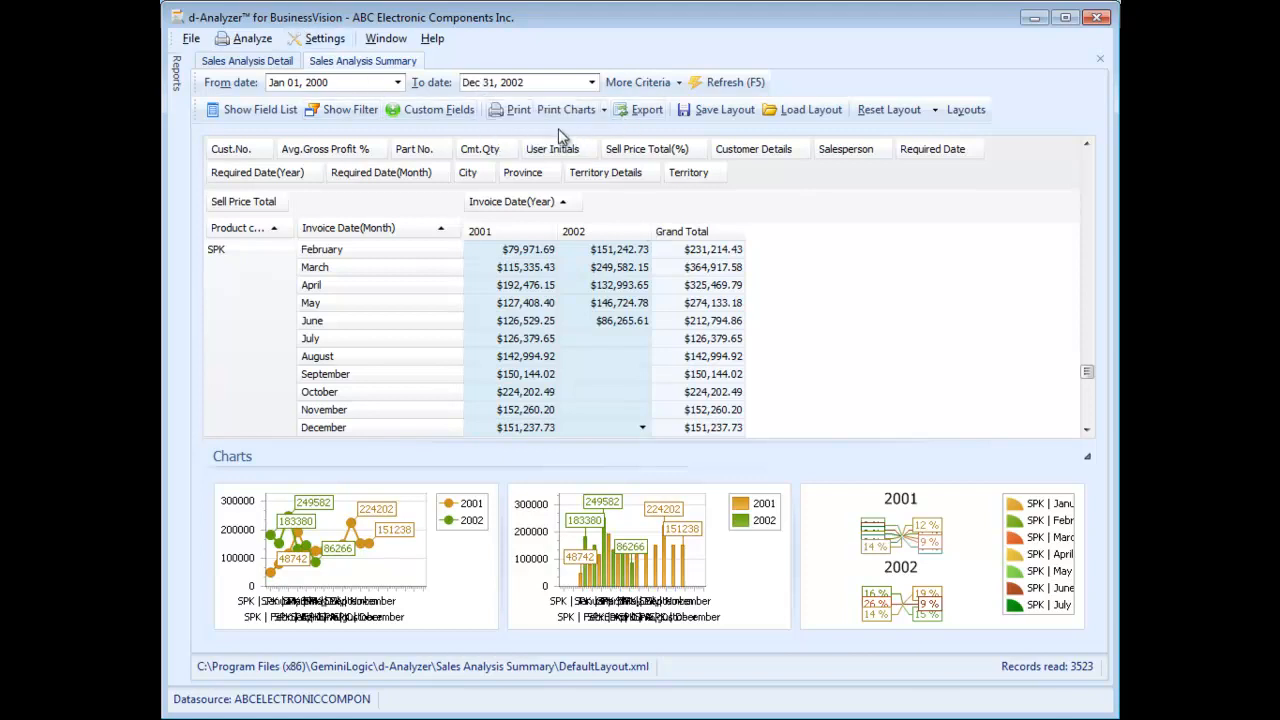
# Step: Close the Sales Analysis Summary and Sales Analysis Detail reports, and pin the Reports list open
pyautogui.click(1098, 62)
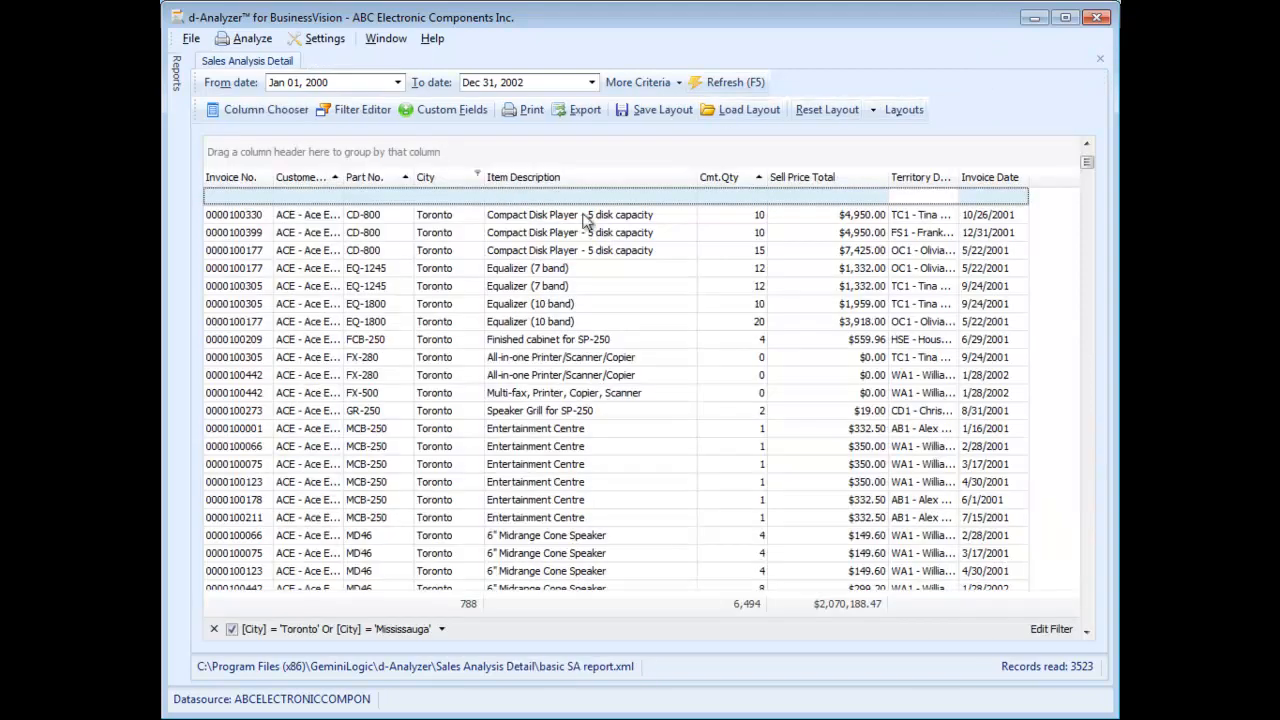
pyautogui.click(1100, 59)
pyautogui.click(177, 85)
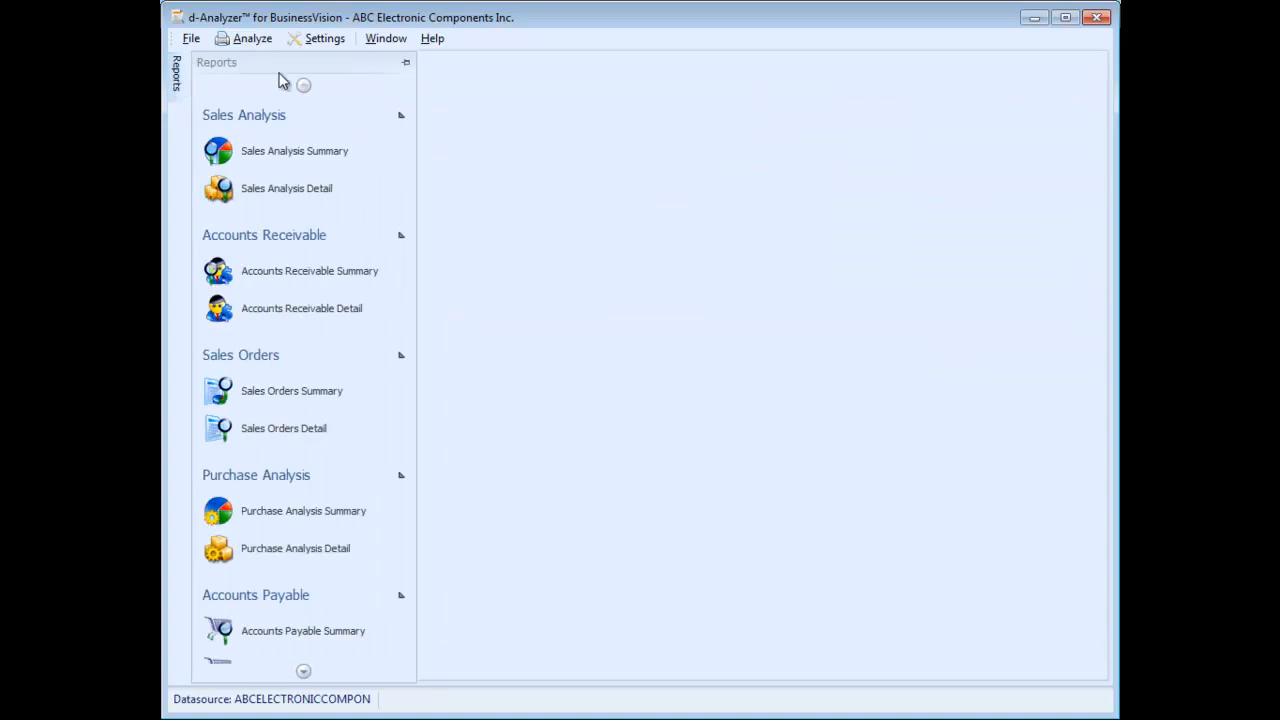
pyautogui.click(405, 63)
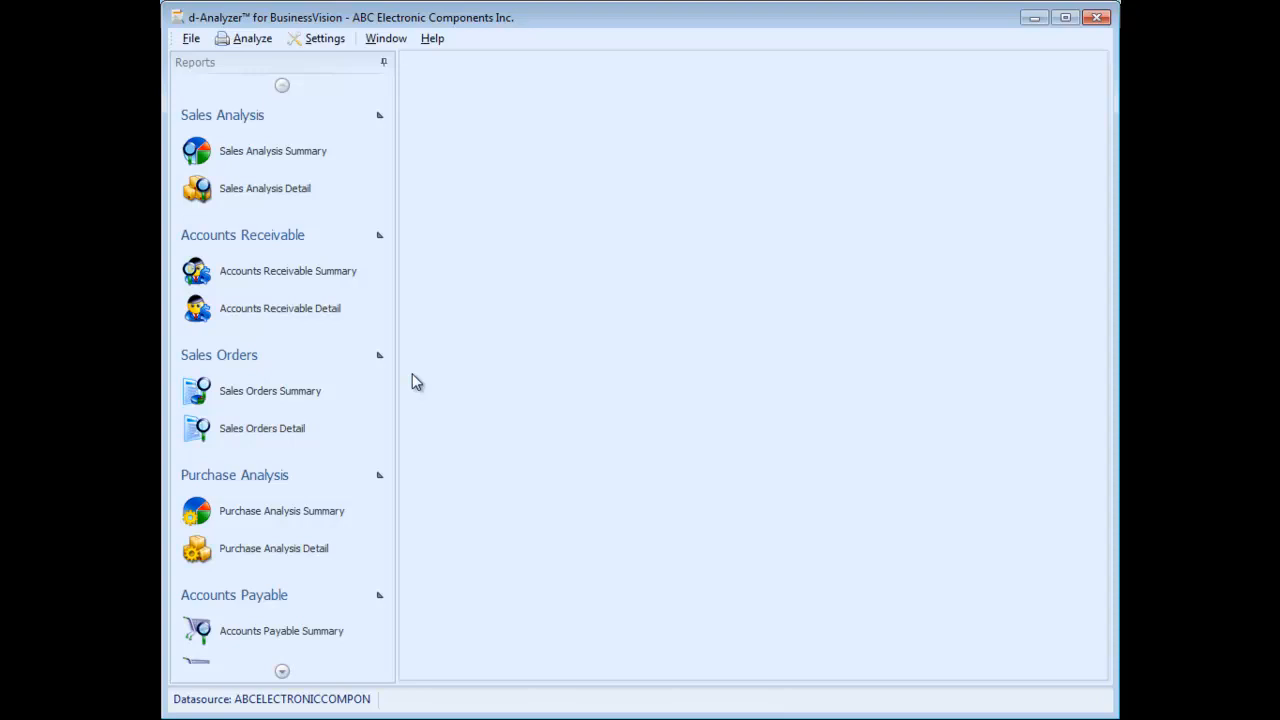
# Step: Open the Accounts Receivable Summary, refresh it with a from date of Jan 01, 2000, and unpin the Reports list
pyautogui.click(308, 271)
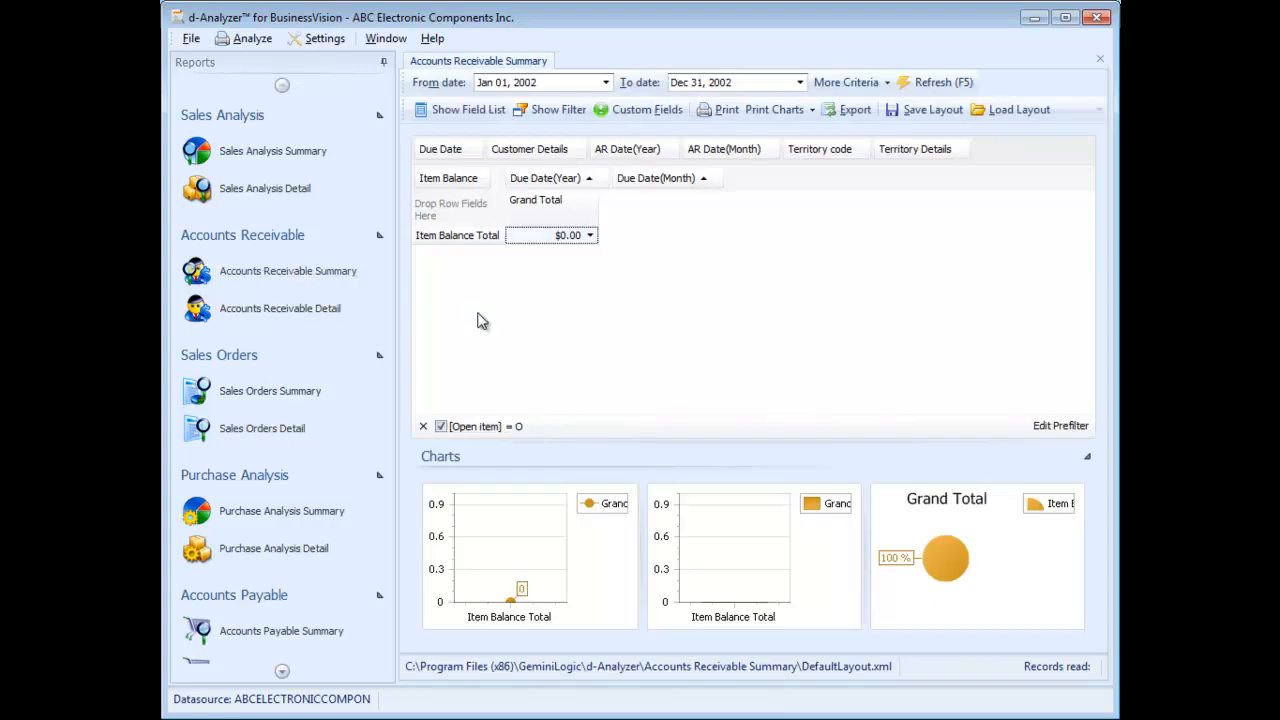
pyautogui.click(548, 85)
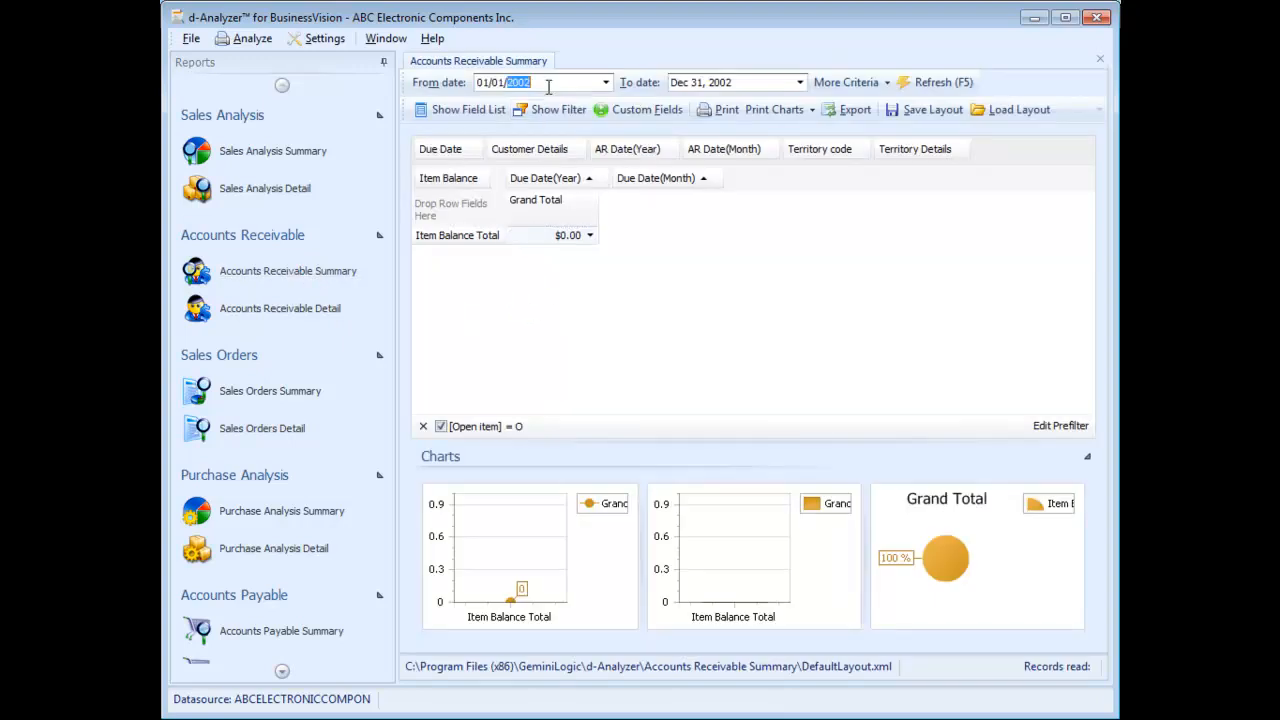
pyautogui.write('2000')
pyautogui.click(927, 83)
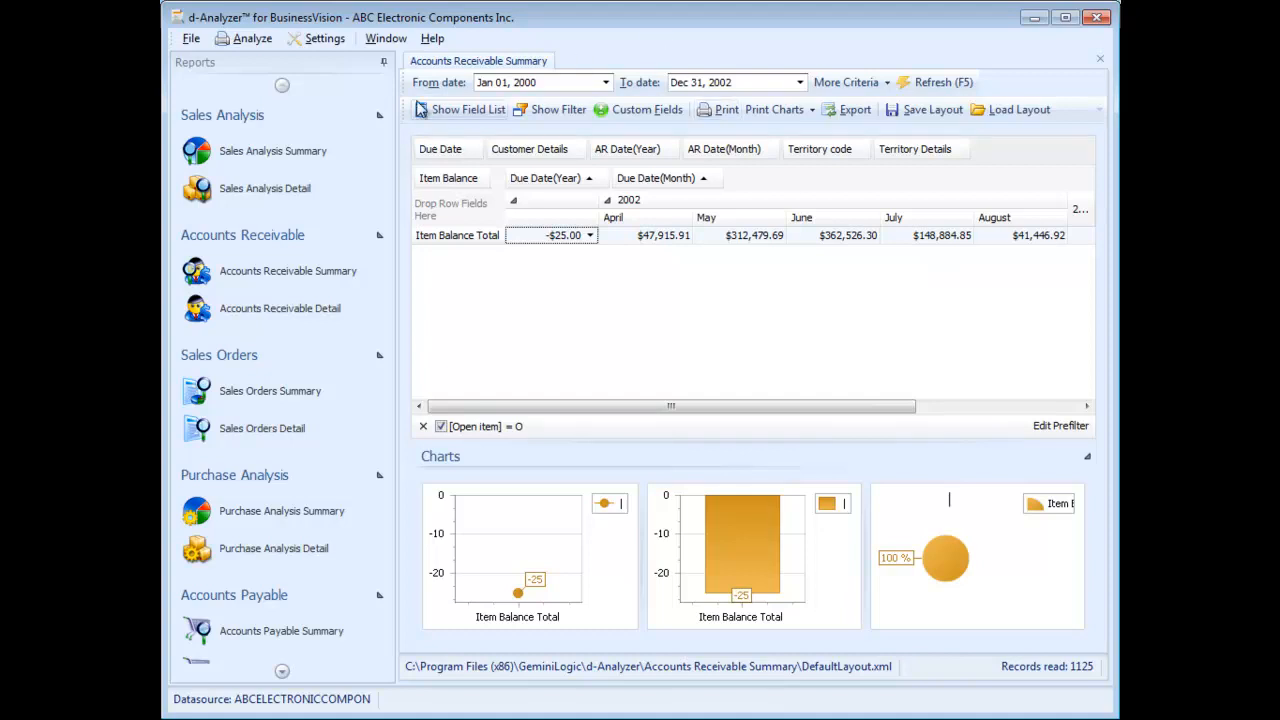
pyautogui.click(382, 62)
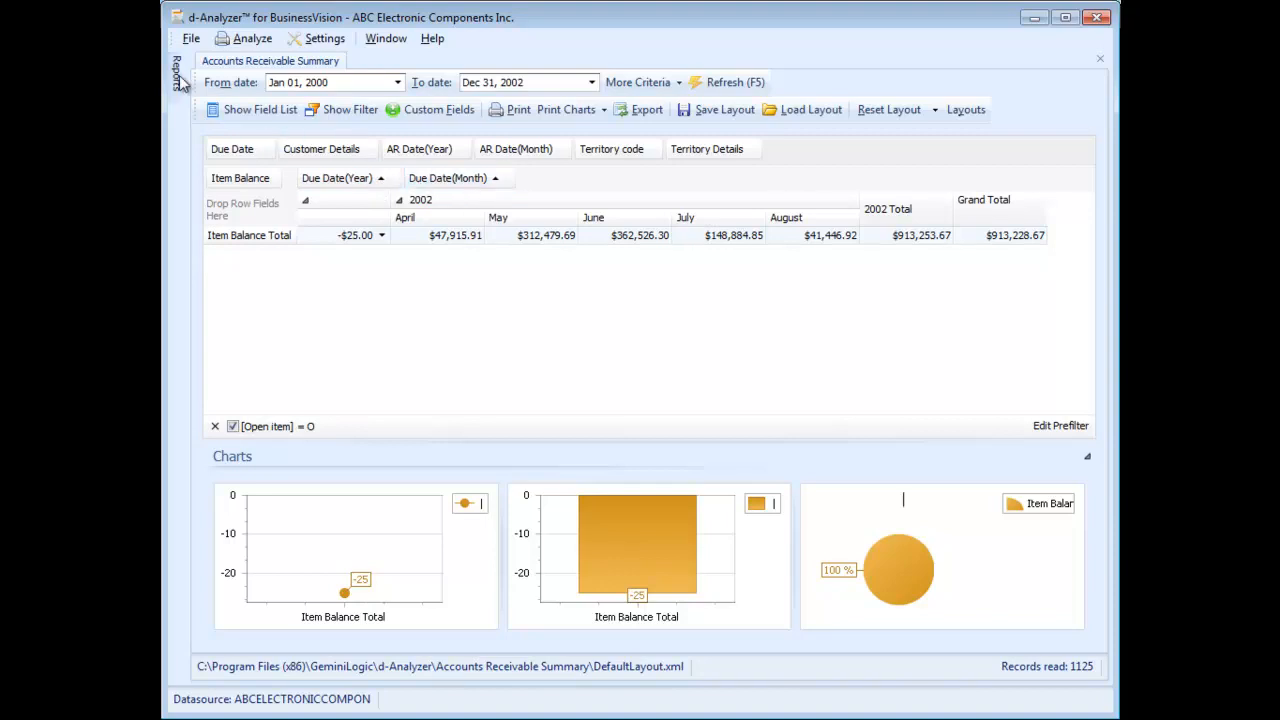
# Step: Open the Accounts Payable Summary report and refresh its data with a from date of Jan 01, 2000
pyautogui.moveTo(177, 85)
pyautogui.click(345, 630)
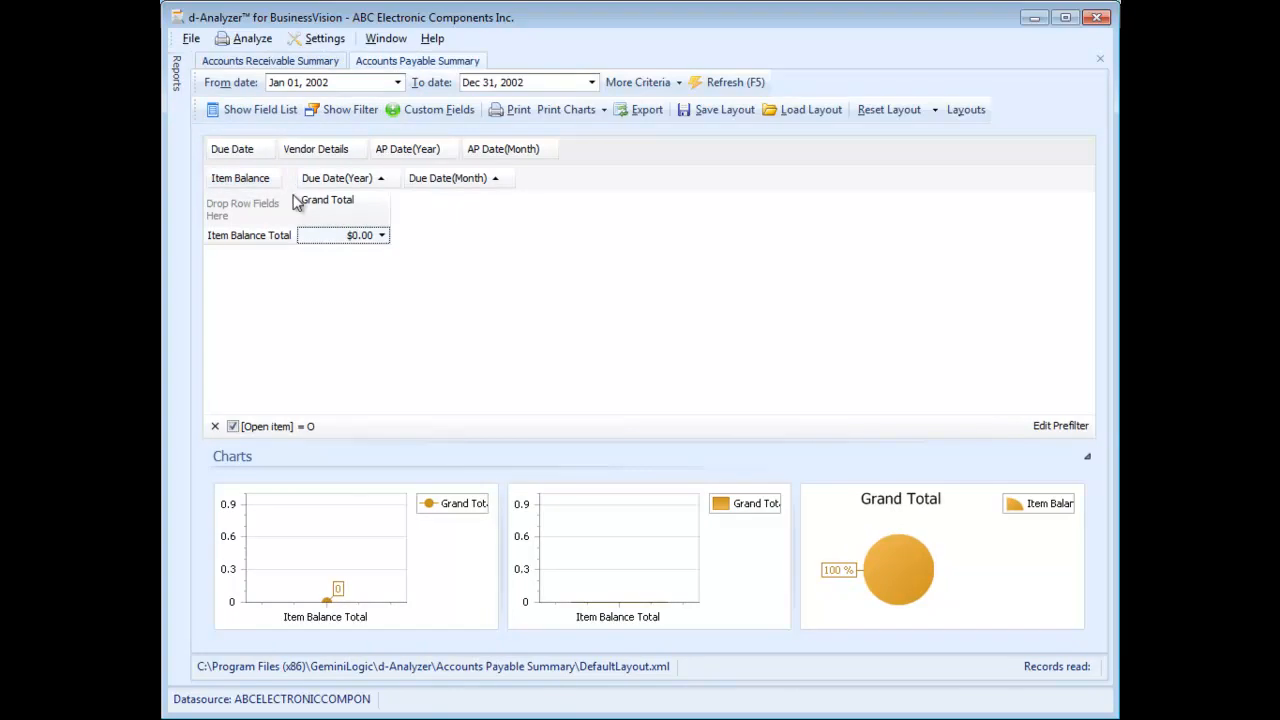
pyautogui.click(334, 85)
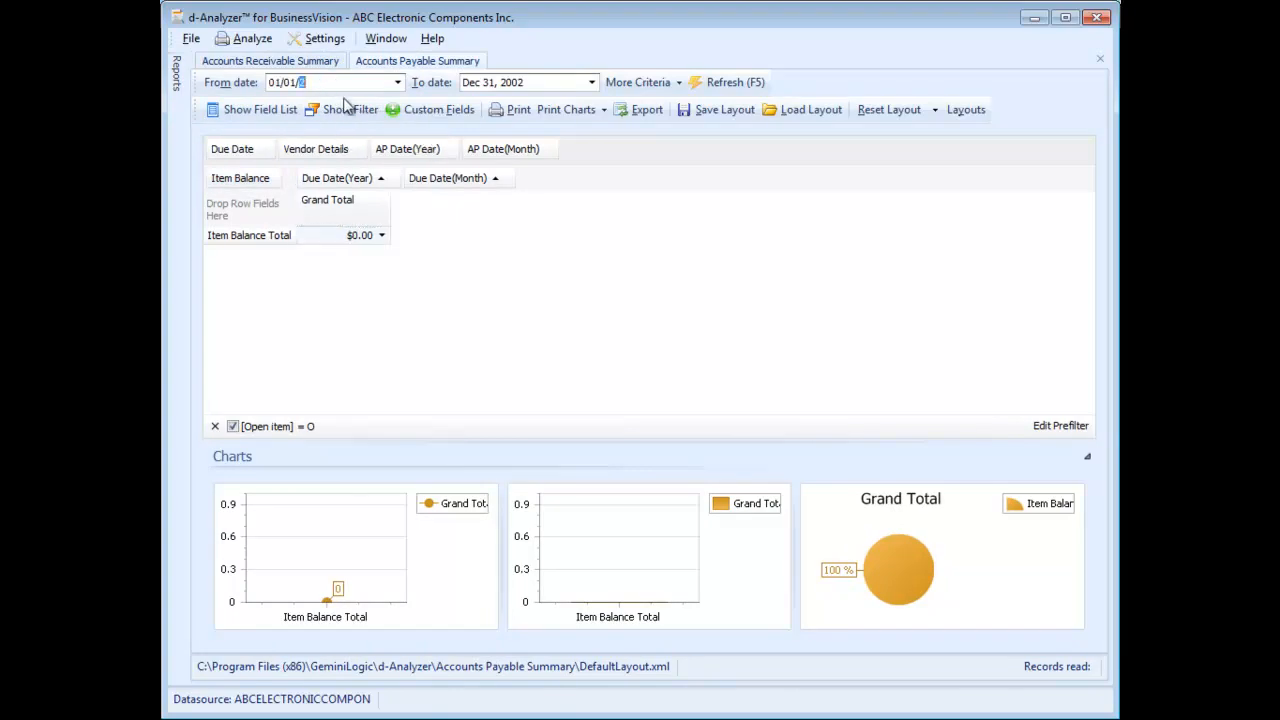
pyautogui.write('000')
pyautogui.click(712, 88)
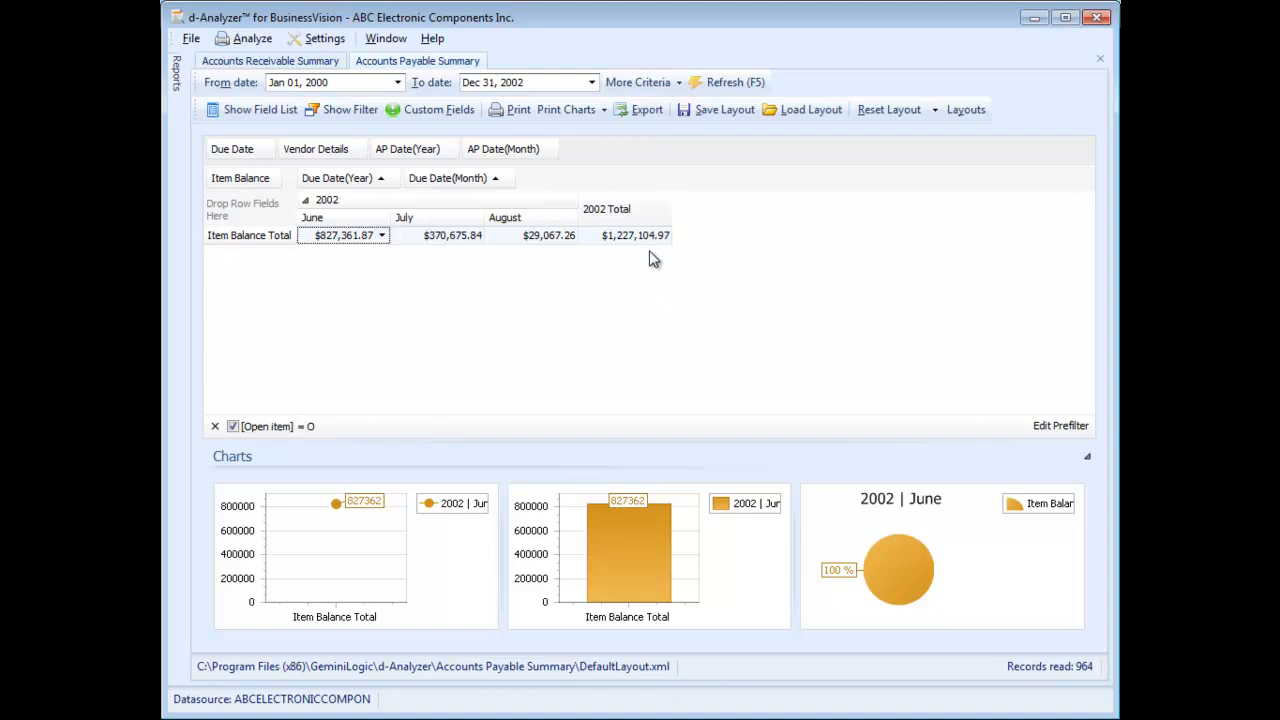
# Step: Drill down into the April 2002 item balance in the Accounts Receivable Summary, review it grouped by Customer Details, and close it
pyautogui.click(300, 62)
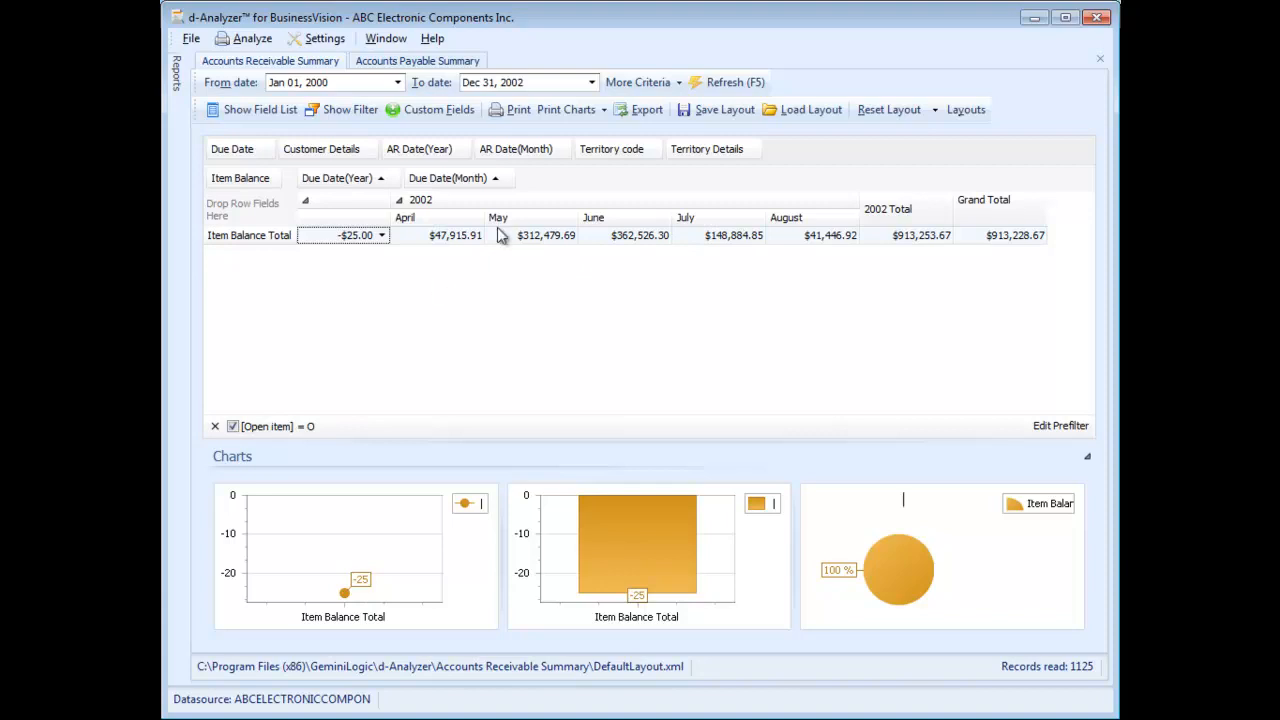
pyautogui.doubleClick(442, 238)
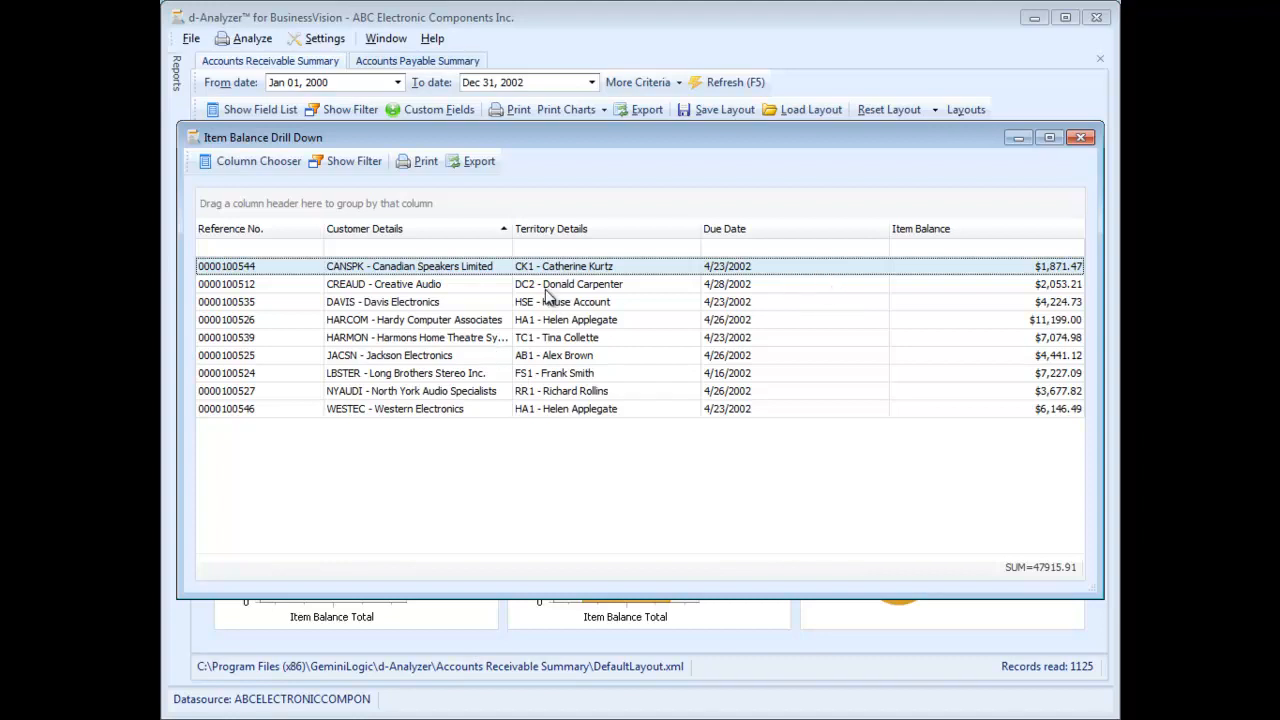
pyautogui.moveTo(405, 238); pyautogui.dragTo(320, 207)
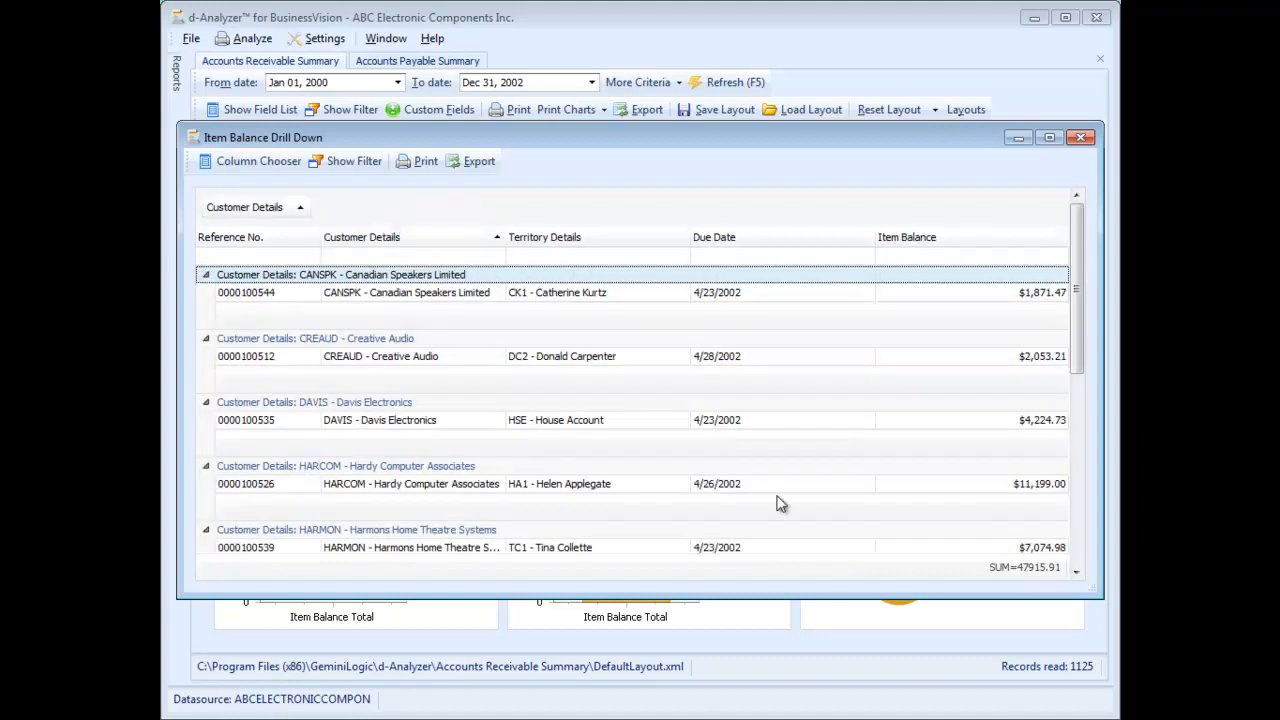
pyautogui.scroll(-5, 968, 458)
pyautogui.scroll(4, 966, 457)
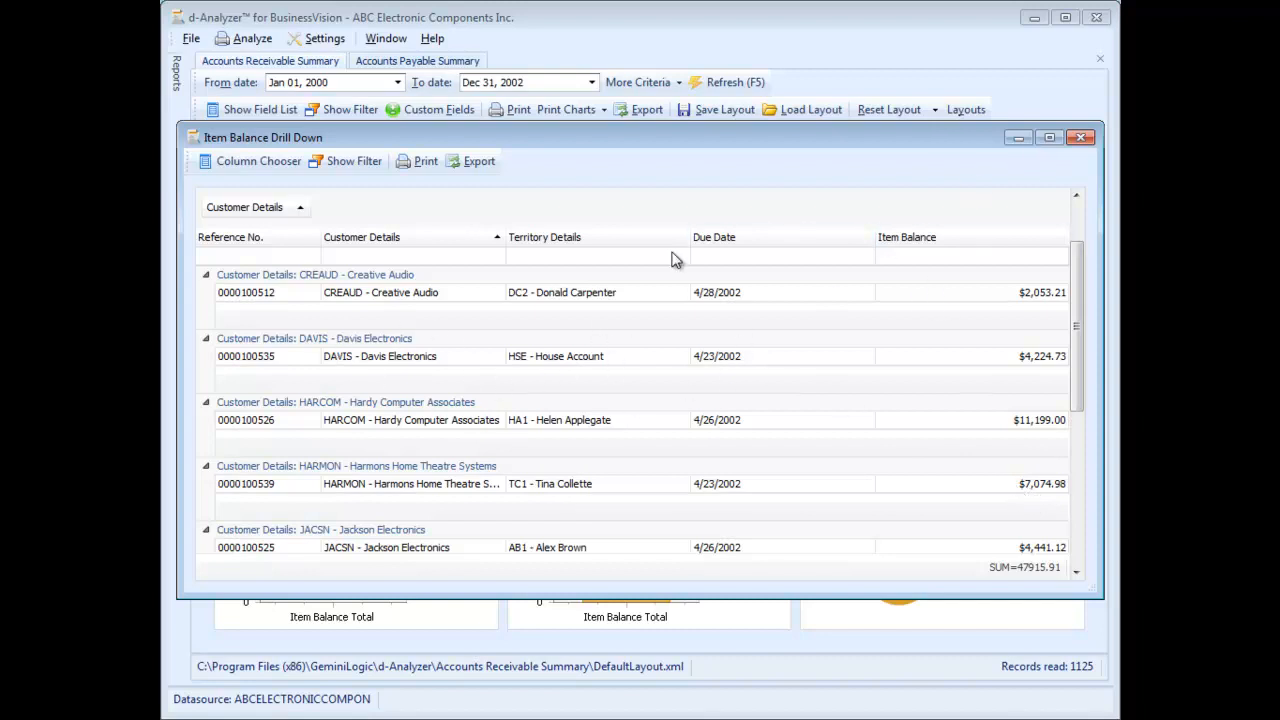
pyautogui.click(1081, 138)
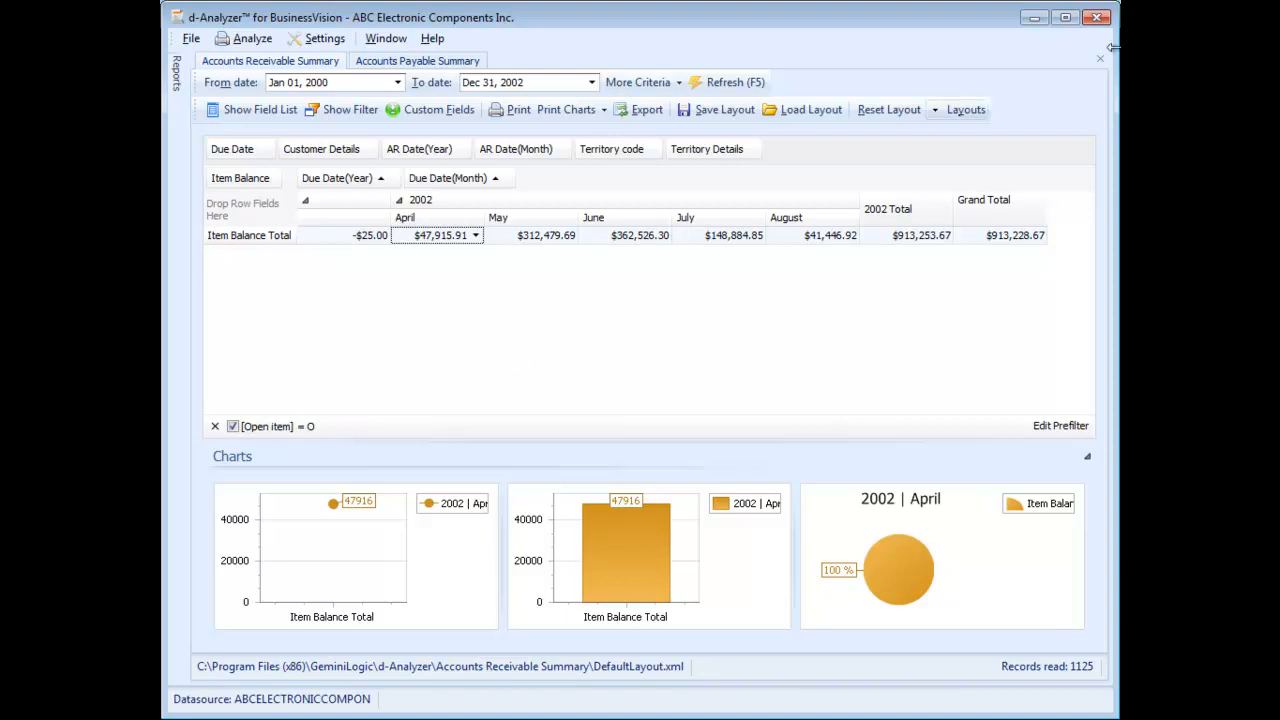
# Step: Close both open summary reports, open the Inventory Detail report and refresh its data
pyautogui.click(1100, 60)
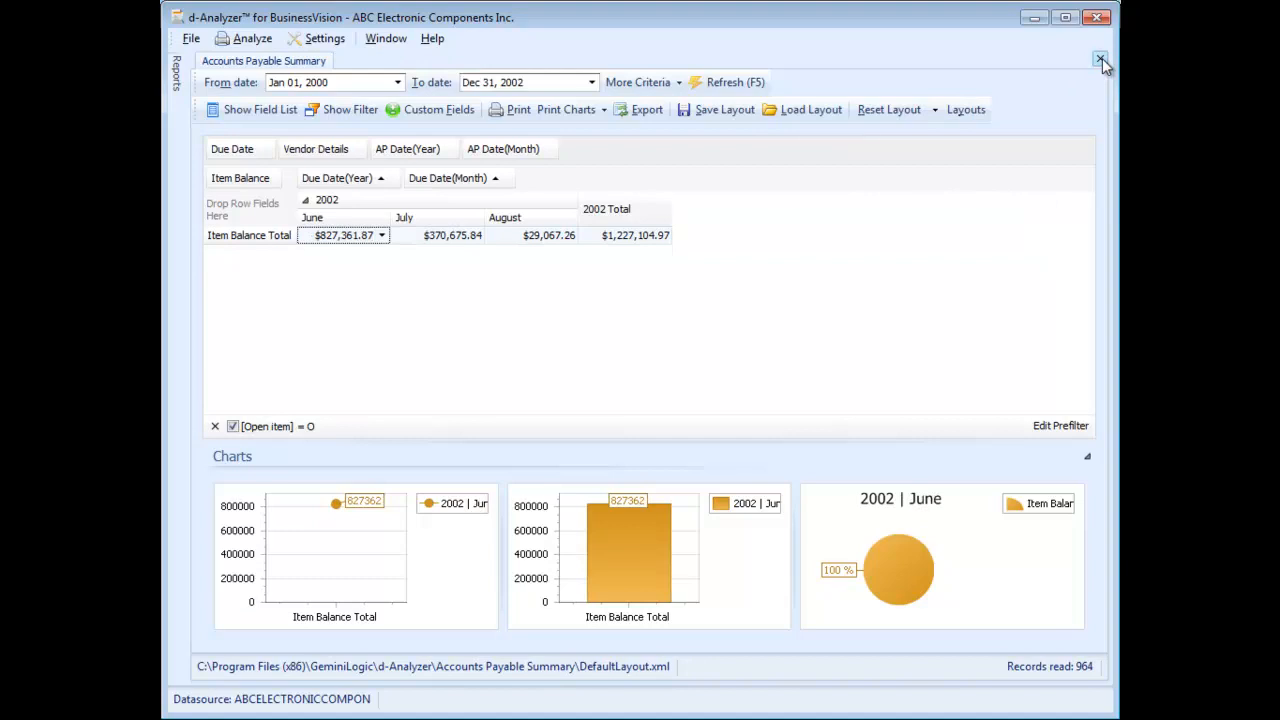
pyautogui.click(1100, 60)
pyautogui.moveTo(176, 72)
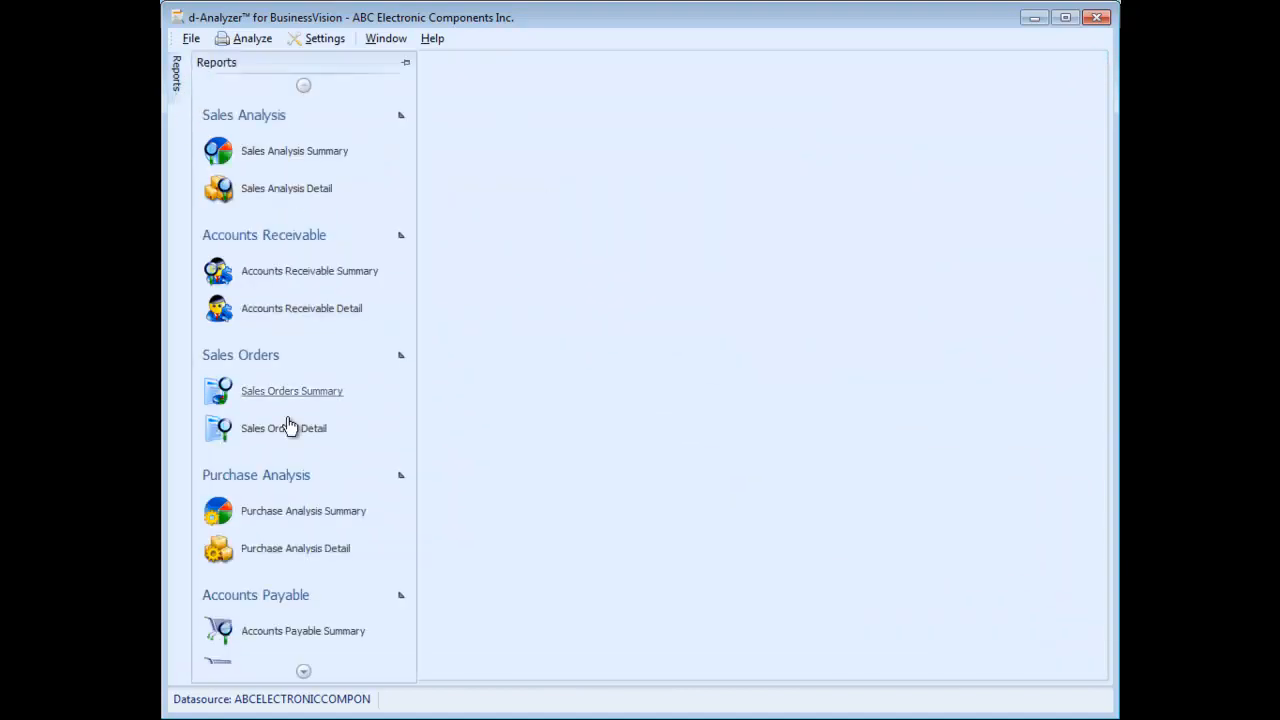
pyautogui.click(304, 672)
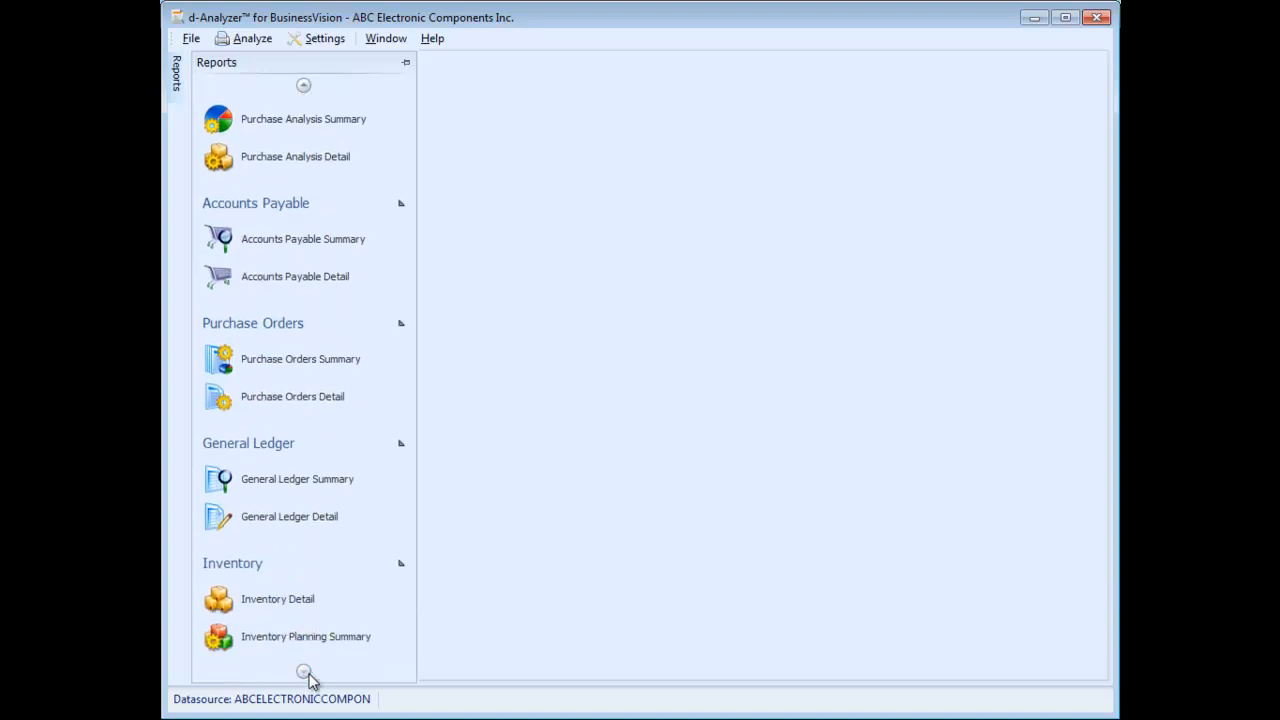
pyautogui.click(291, 601)
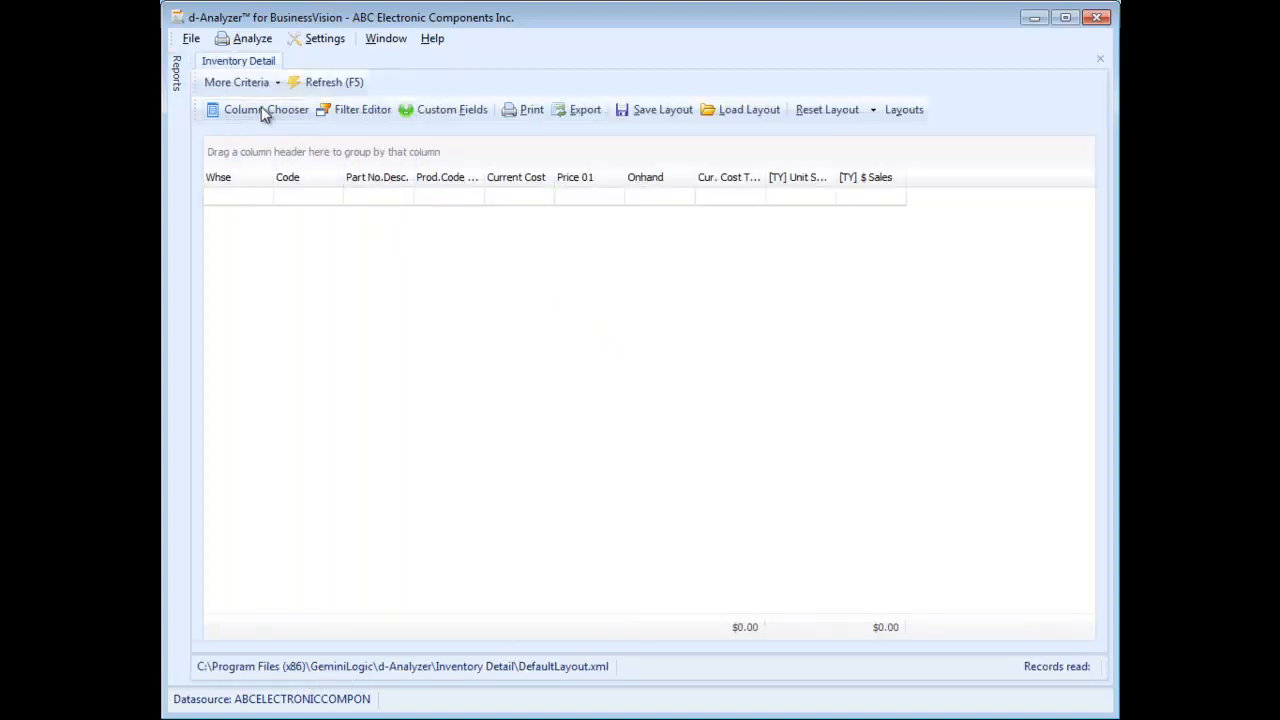
pyautogui.click(322, 83)
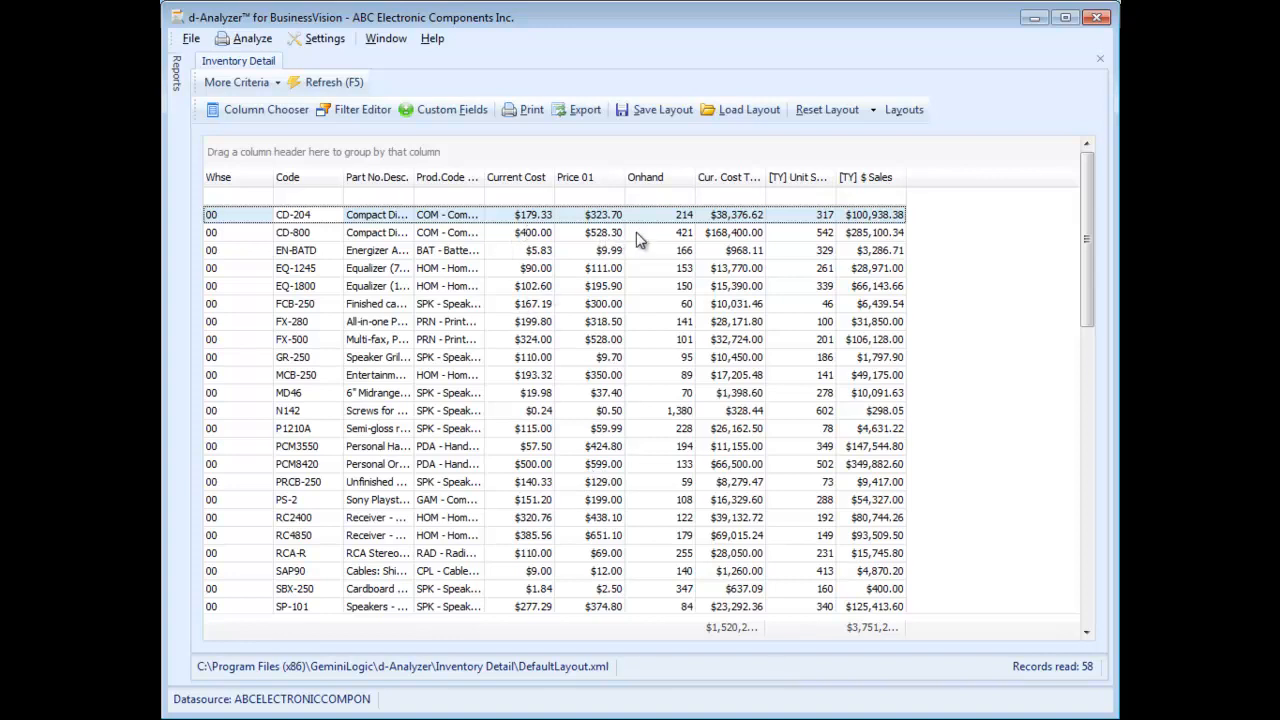
# Step: Add the Required Qty column to the Inventory Detail grid after [TY] $ Sales, and close the column customization list
pyautogui.click(240, 110)
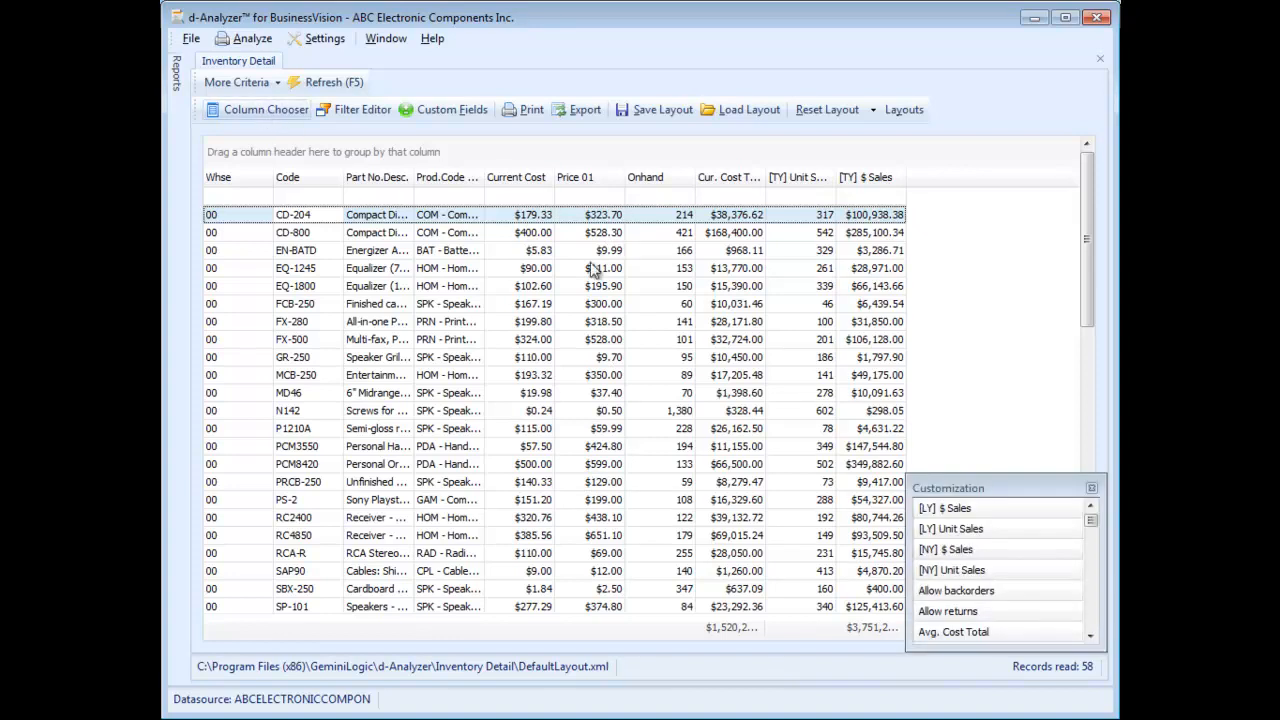
pyautogui.moveTo(950, 472); pyautogui.dragTo(958, 190)
pyautogui.moveTo(1095, 245)
pyautogui.mouseDown()
pyautogui.moveTo(1066, 605)
pyautogui.moveTo(1058, 323)
pyautogui.moveTo(1073, 245)
pyautogui.mouseUp()
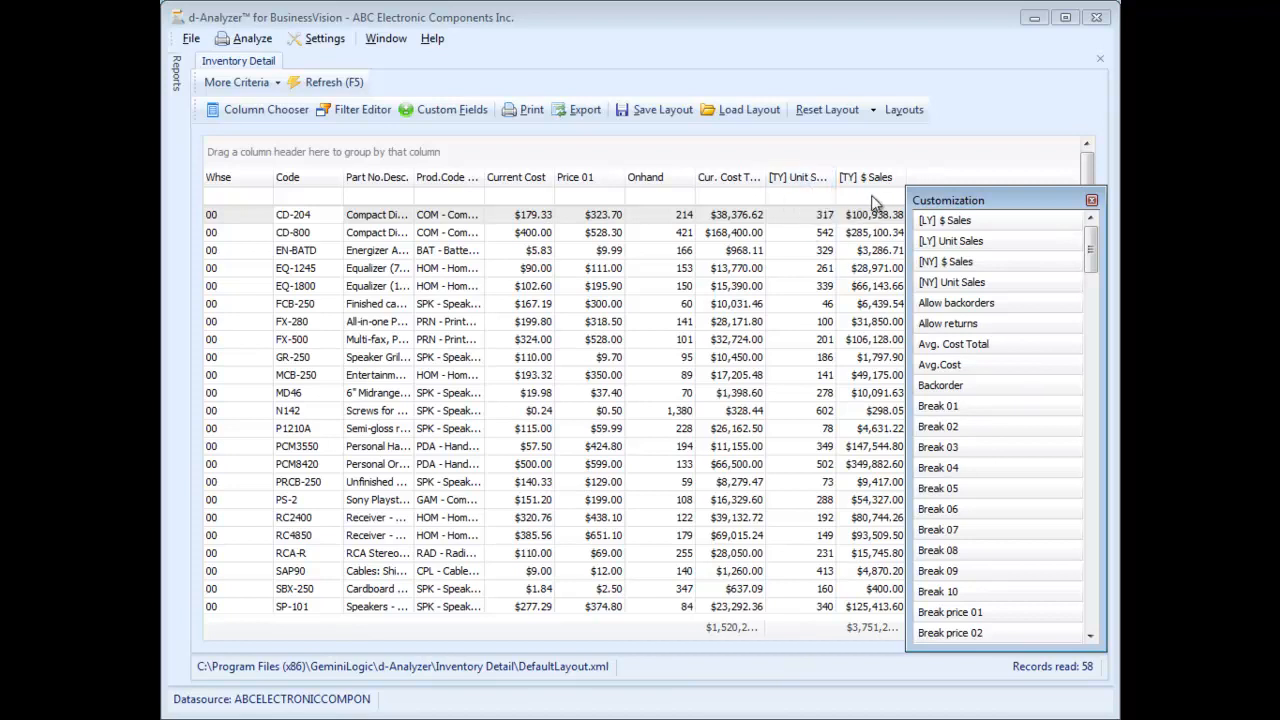
pyautogui.moveTo(1088, 255); pyautogui.dragTo(1078, 530)
pyautogui.moveTo(1000, 552); pyautogui.dragTo(935, 200)
pyautogui.click(1091, 200)
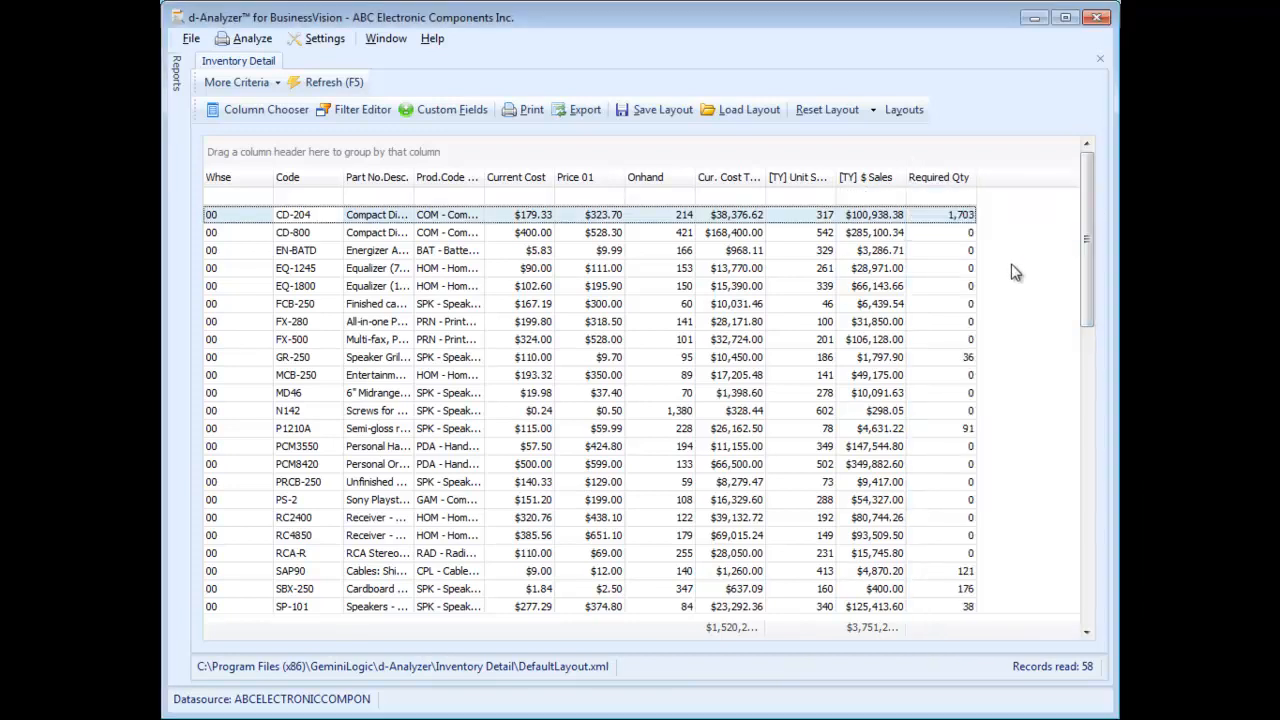
# Step: Widen the [TY] Unit Sales and [TY] $ Sales columns, and sort the inventory by [TY] $ Sales in descending order
pyautogui.moveTo(837, 177); pyautogui.dragTo(960, 178)
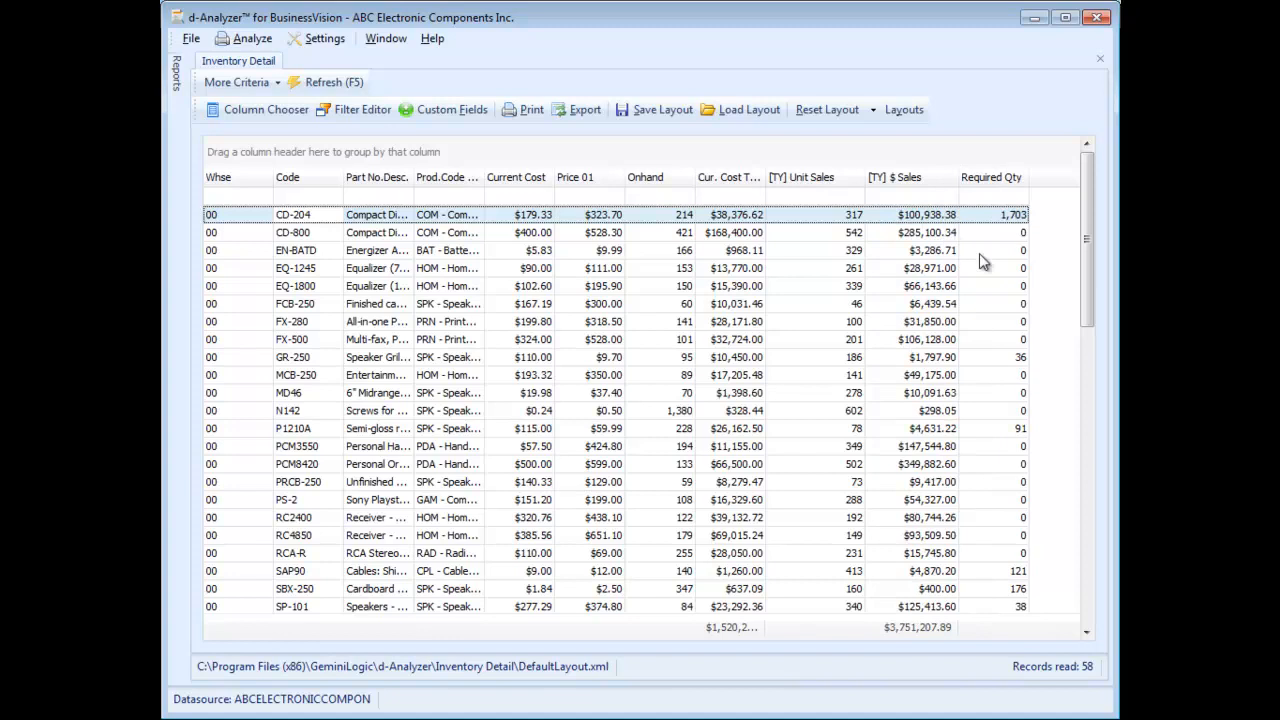
pyautogui.click(905, 177)
pyautogui.scroll(5, 977, 290)
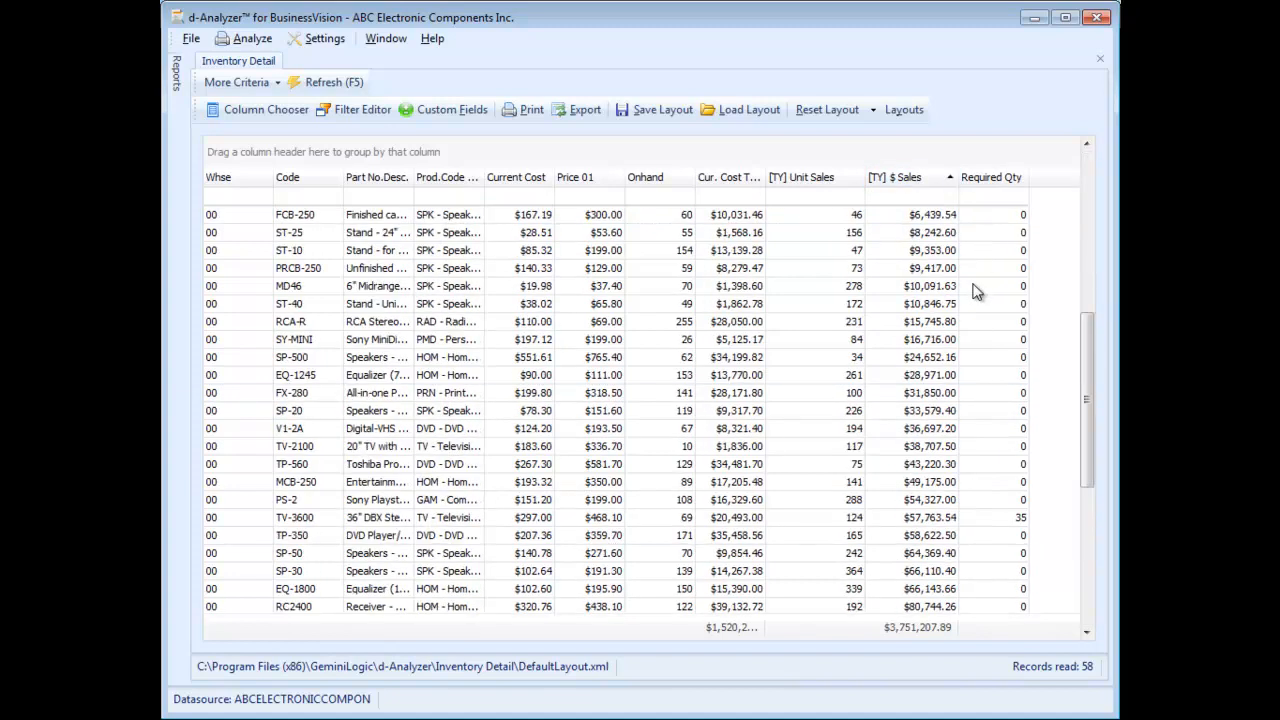
pyautogui.click(906, 178)
pyautogui.scroll(4, 977, 290)
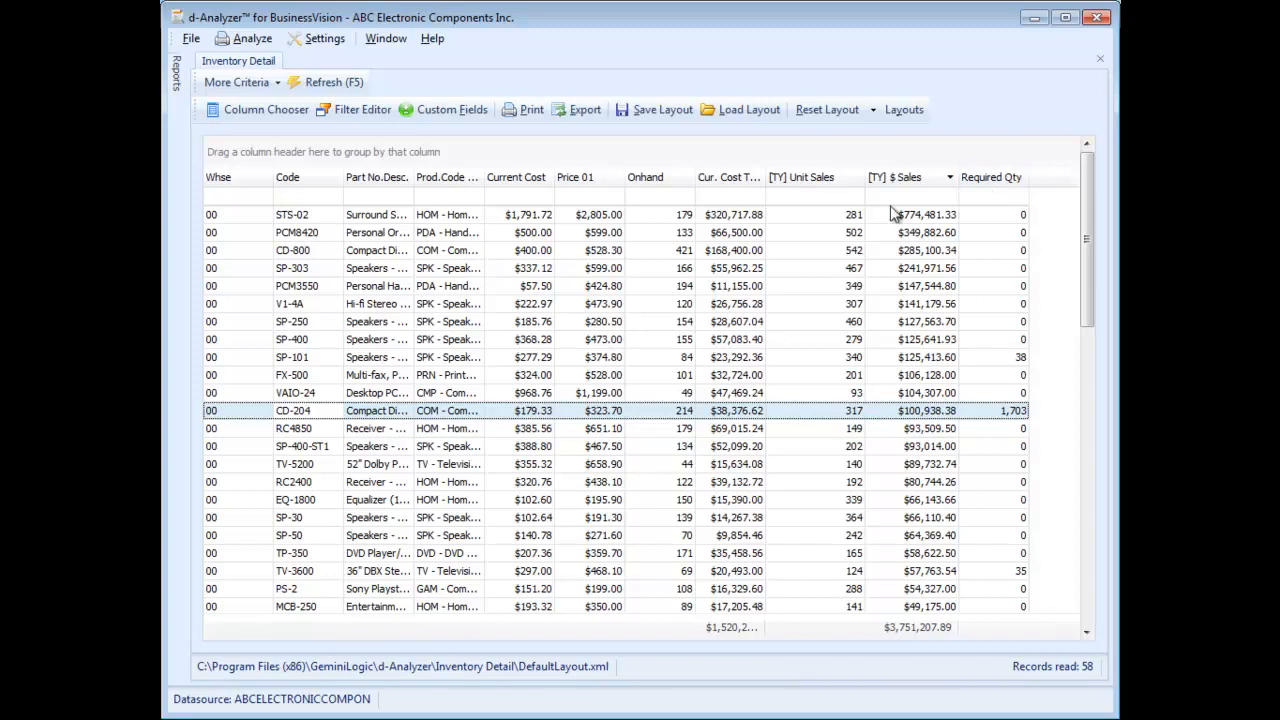
# Step: Sort the inventory by [TY] Unit Sales in descending order and widen the Part No.Desc. column
pyautogui.click(840, 182)
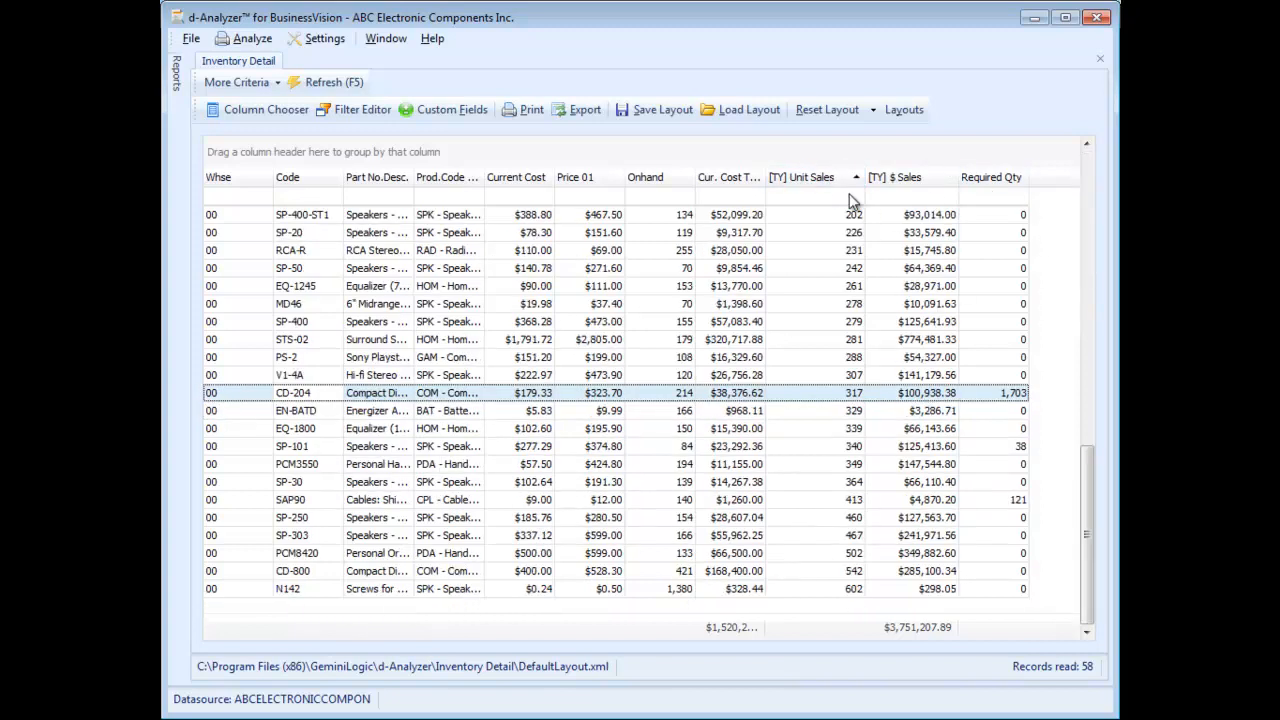
pyautogui.click(790, 182)
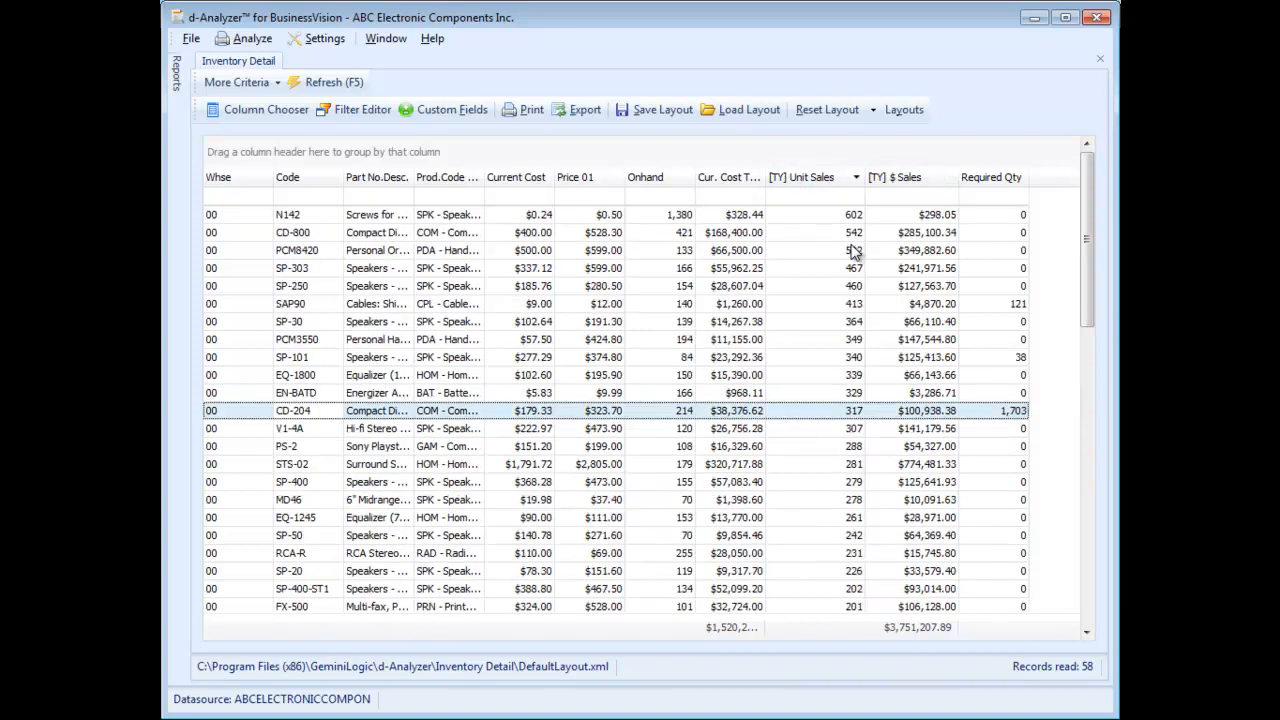
pyautogui.moveTo(413, 182); pyautogui.dragTo(434, 182)
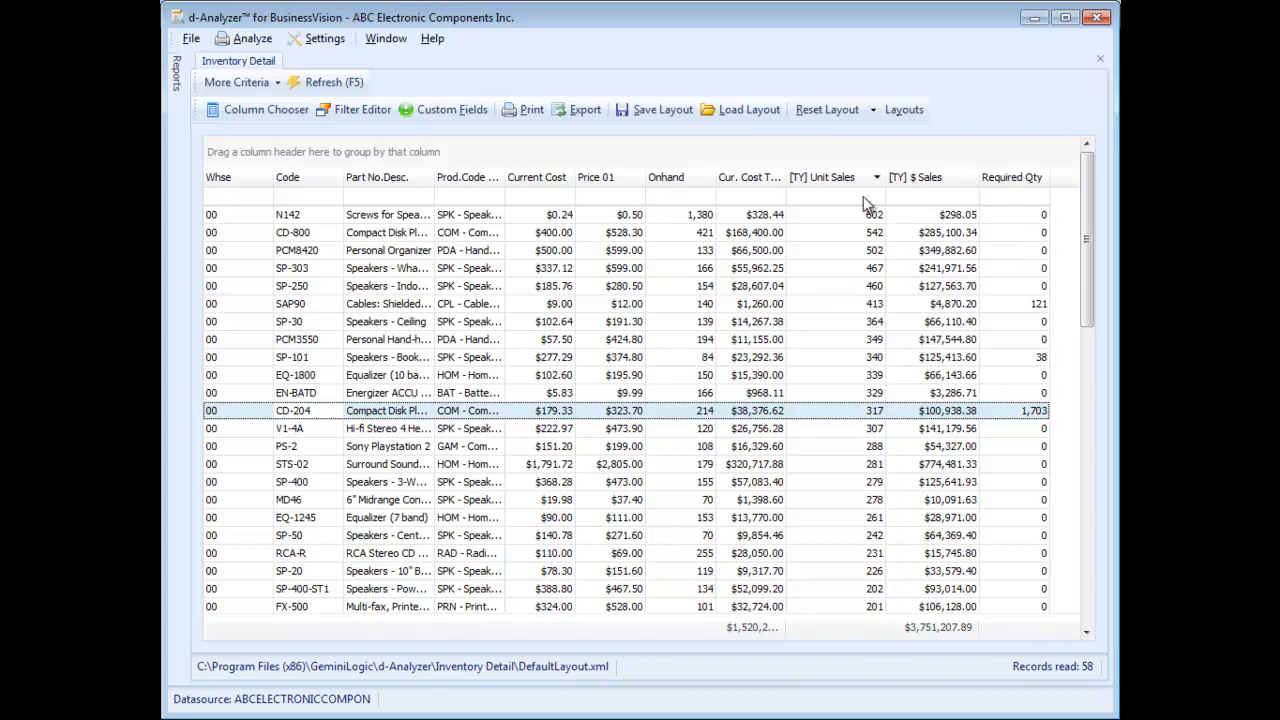
# Step: Replace the [TY] Unit Sales and [TY] $ Sales columns in the Inventory Detail grid with ROP, Backorder and Committed columns
pyautogui.moveTo(818, 178); pyautogui.dragTo(852, 366)
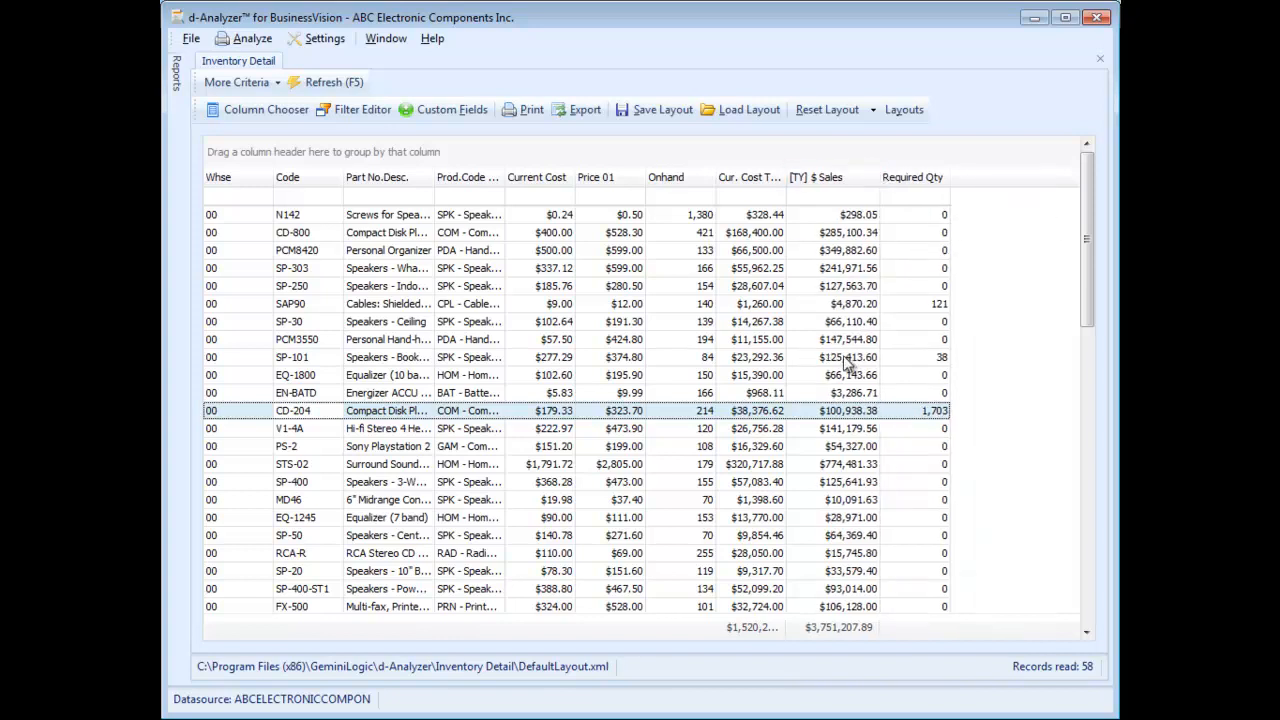
pyautogui.moveTo(826, 175); pyautogui.dragTo(830, 345)
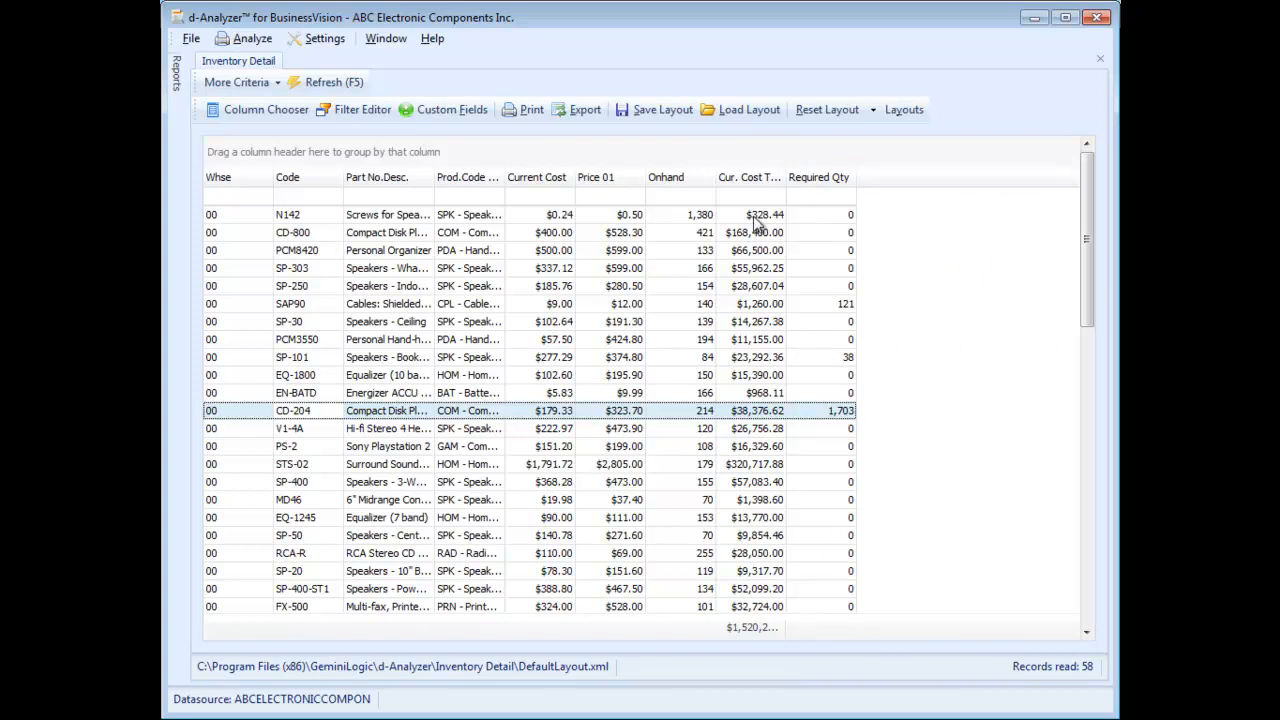
pyautogui.click(258, 110)
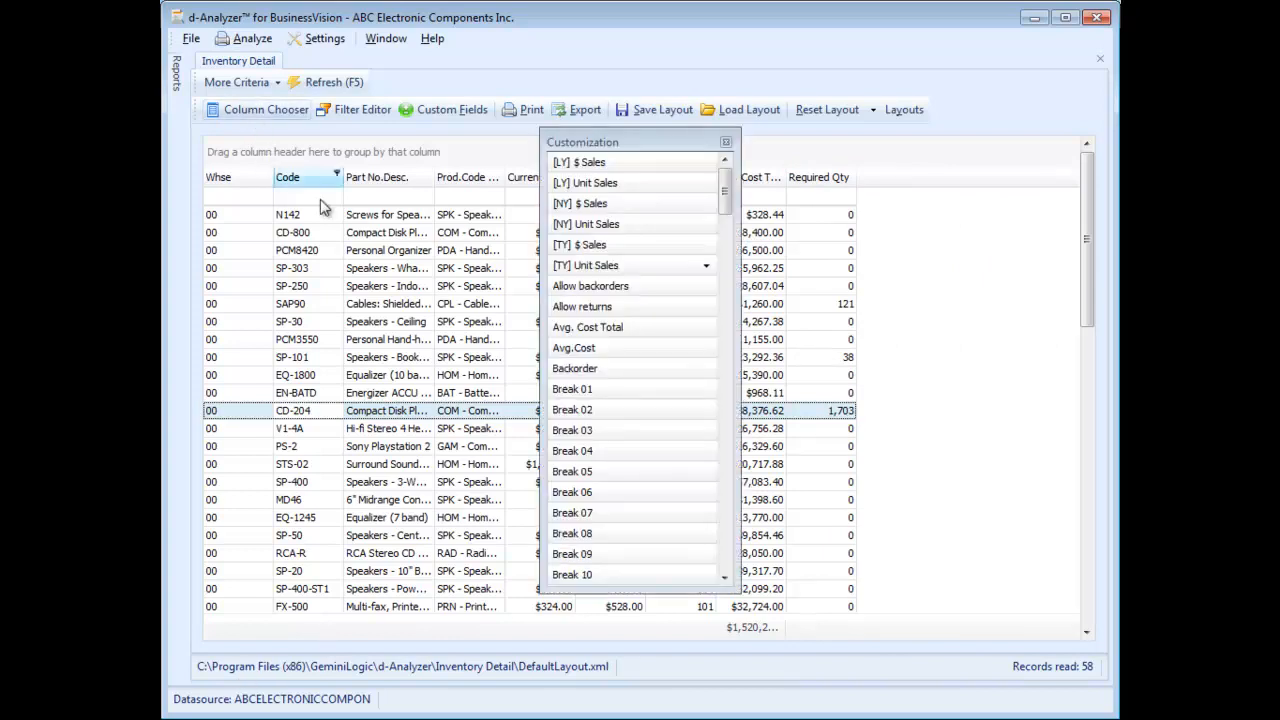
pyautogui.moveTo(722, 186); pyautogui.dragTo(720, 490)
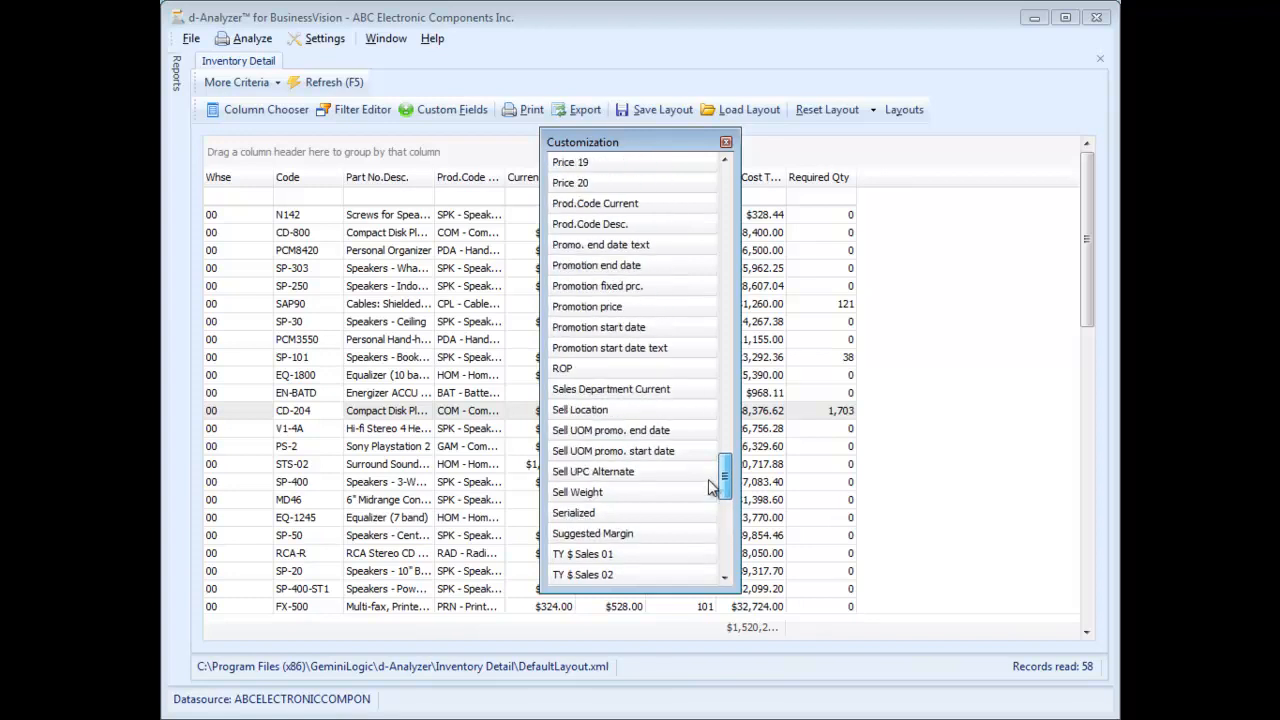
pyautogui.moveTo(562, 369); pyautogui.dragTo(868, 180)
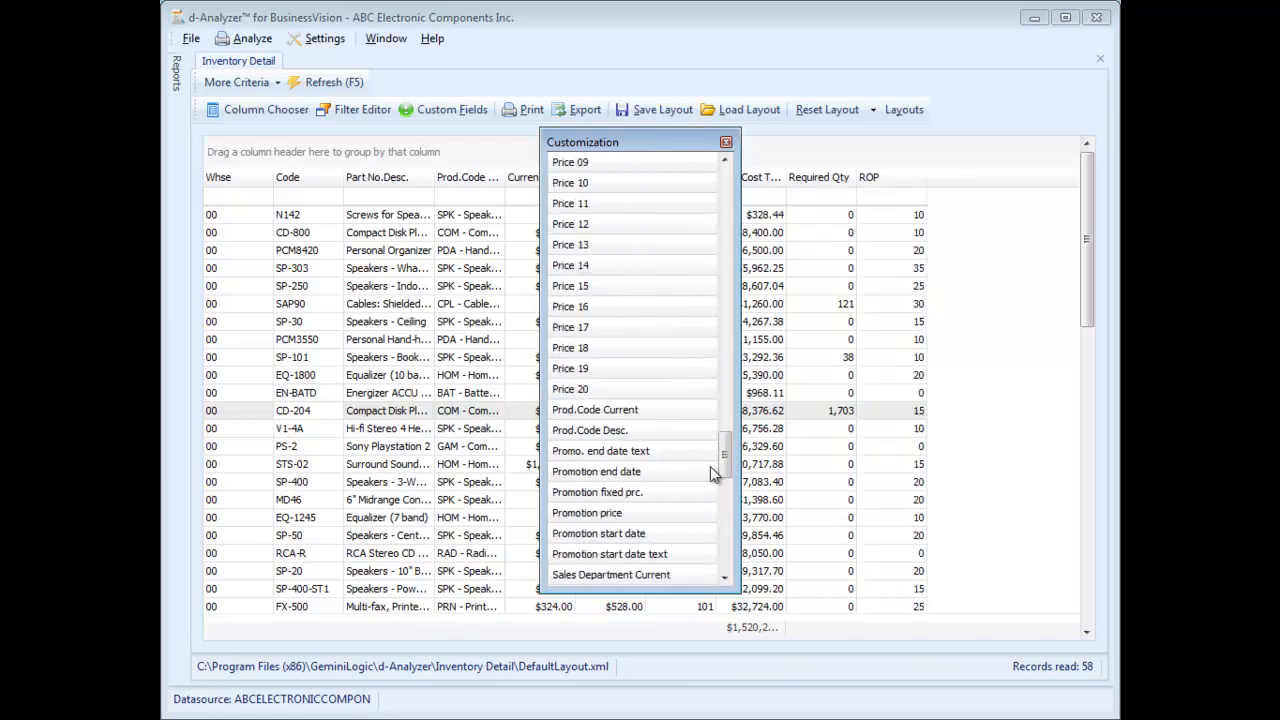
pyautogui.moveTo(726, 452); pyautogui.dragTo(722, 180)
pyautogui.moveTo(607, 289); pyautogui.dragTo(912, 218)
pyautogui.moveTo(727, 207); pyautogui.dragTo(733, 275)
pyautogui.moveTo(610, 246); pyautogui.dragTo(1005, 182)
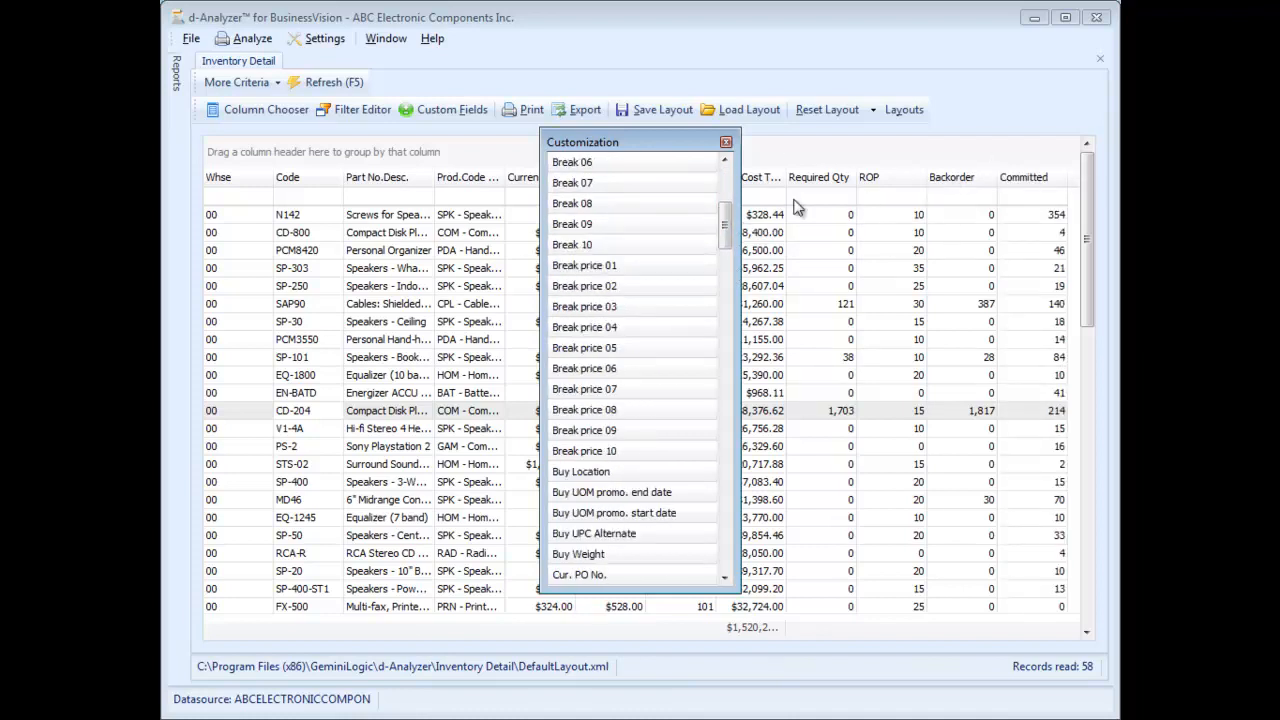
pyautogui.click(726, 143)
# Step: Move the Required Qty column after Committed and sort the inventory by it in descending order
pyautogui.moveTo(835, 182); pyautogui.dragTo(1060, 192)
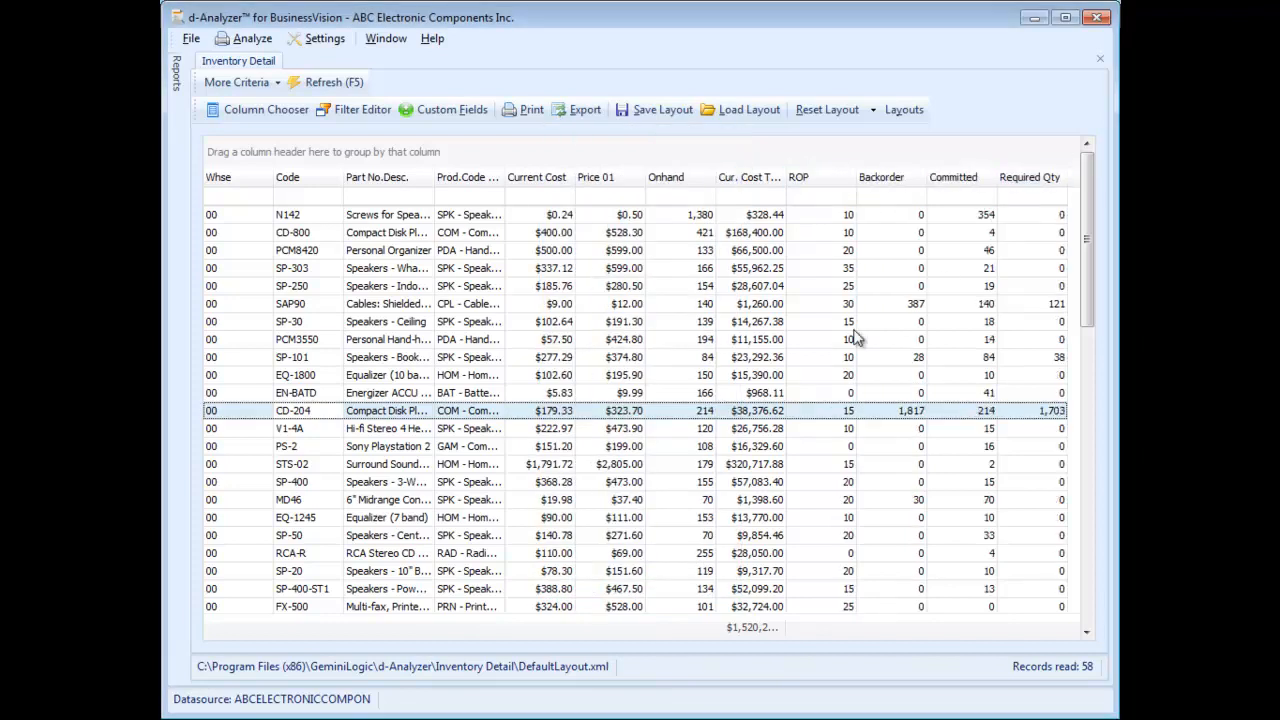
pyautogui.click(1050, 180)
pyautogui.click(1030, 182)
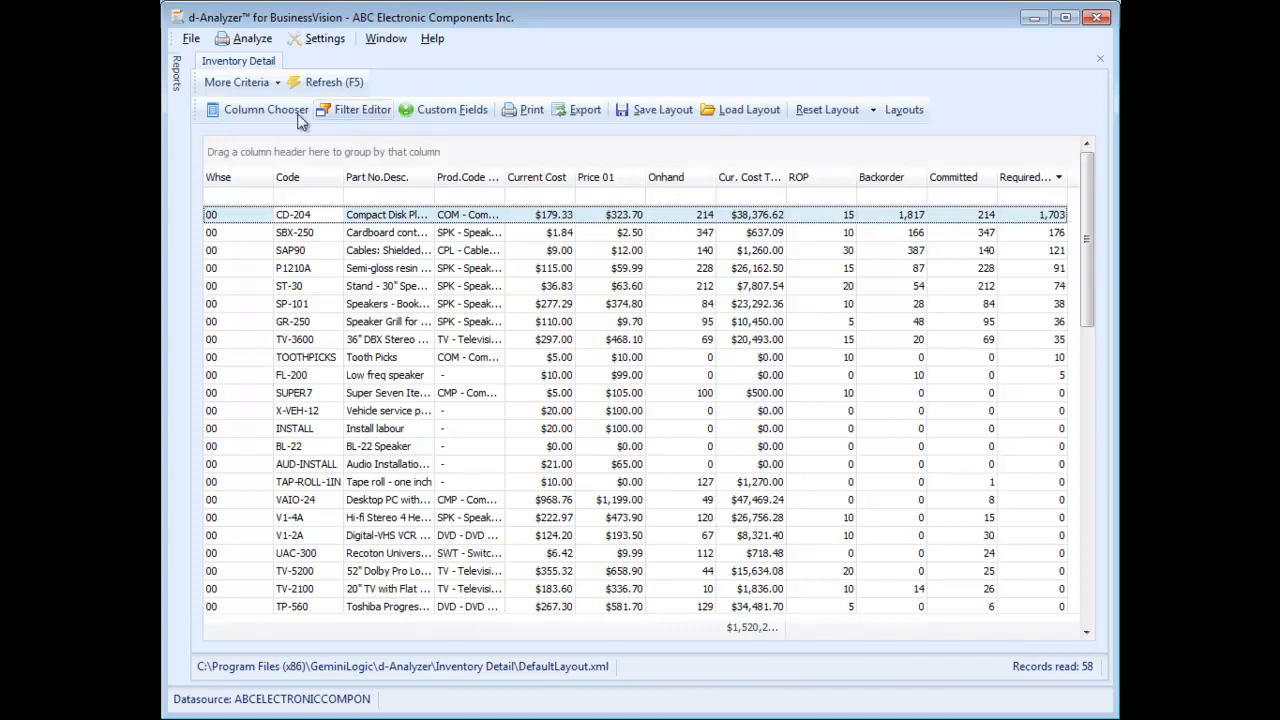
# Step: Open the Inventory Planning Summary report, refresh its data and collapse the charts section
pyautogui.moveTo(177, 80)
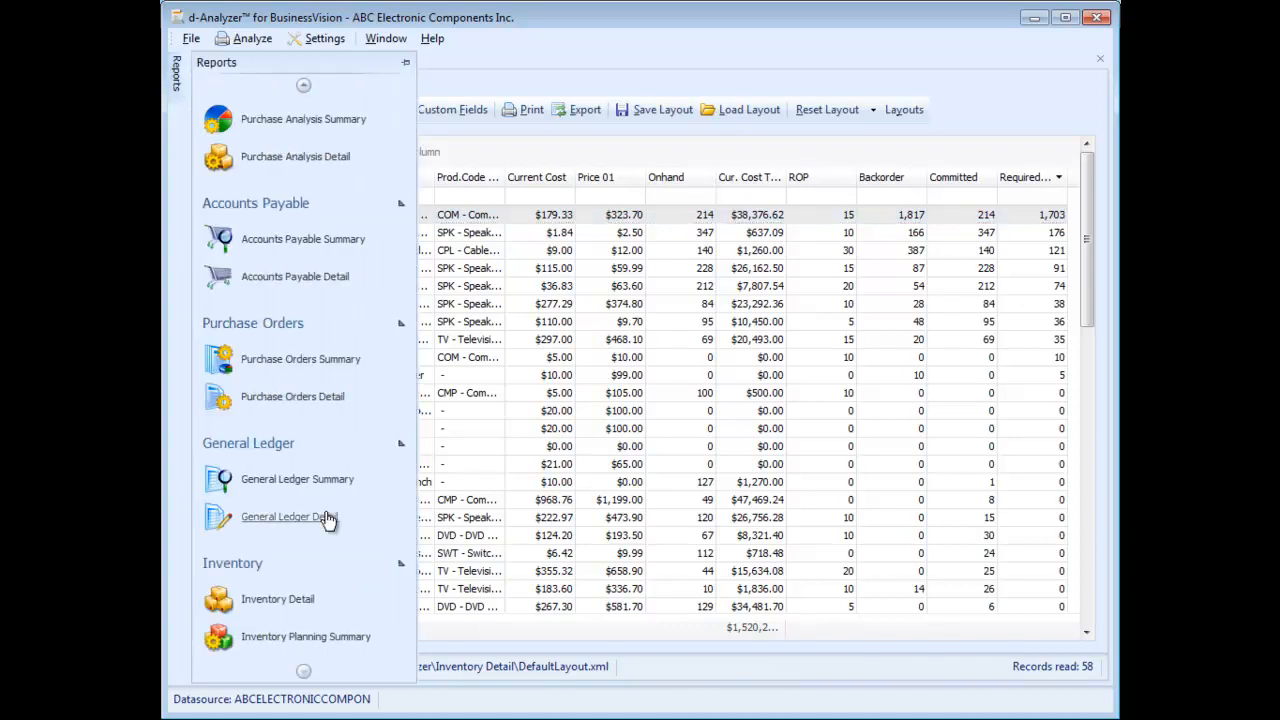
pyautogui.click(302, 640)
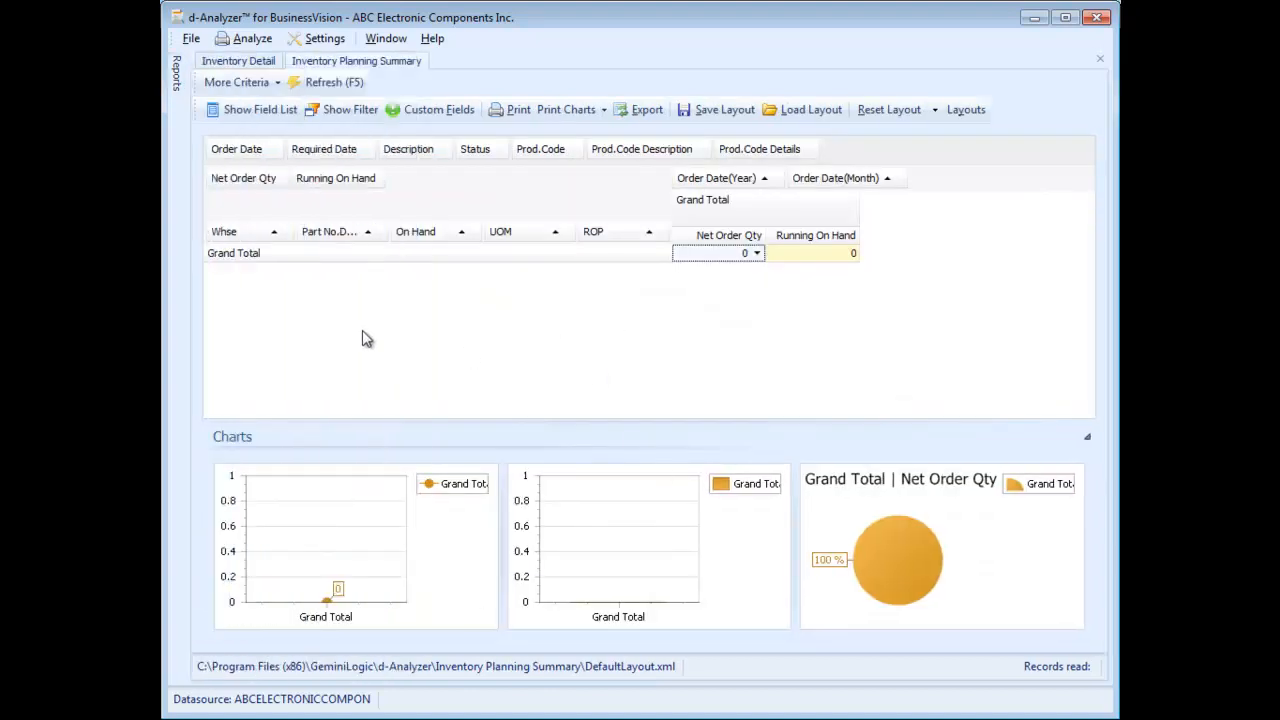
pyautogui.click(341, 87)
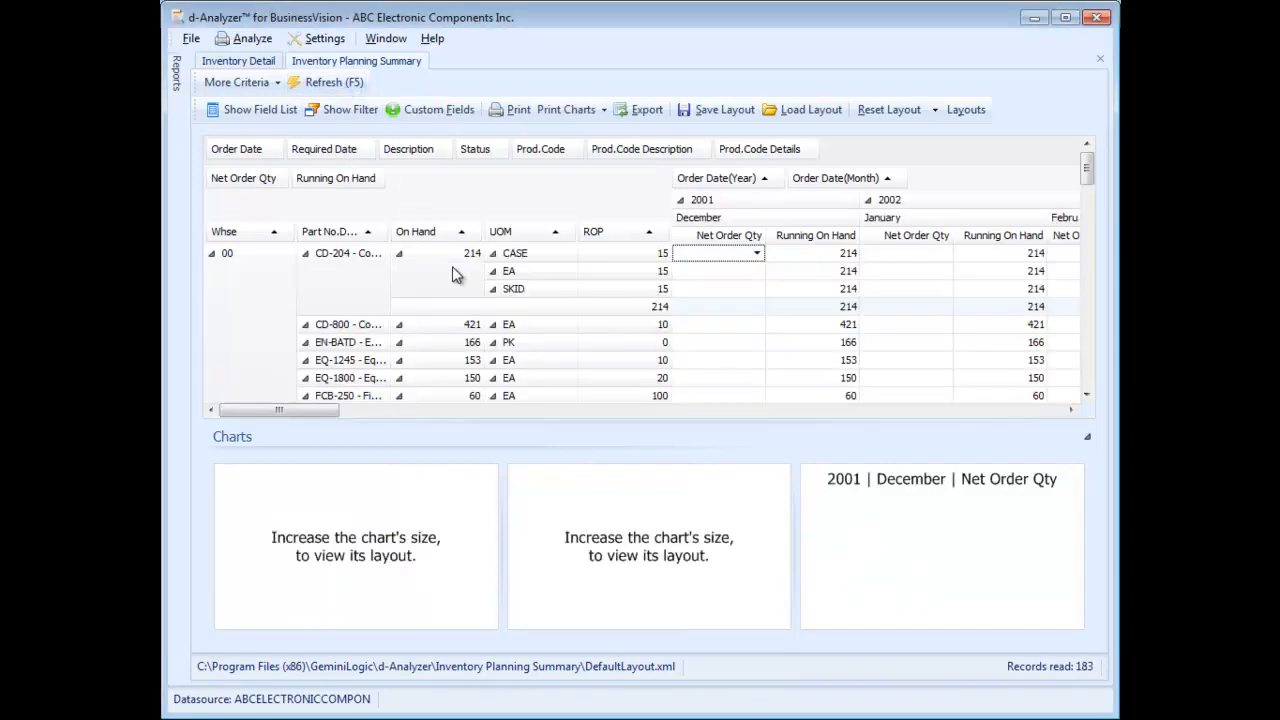
pyautogui.click(1086, 437)
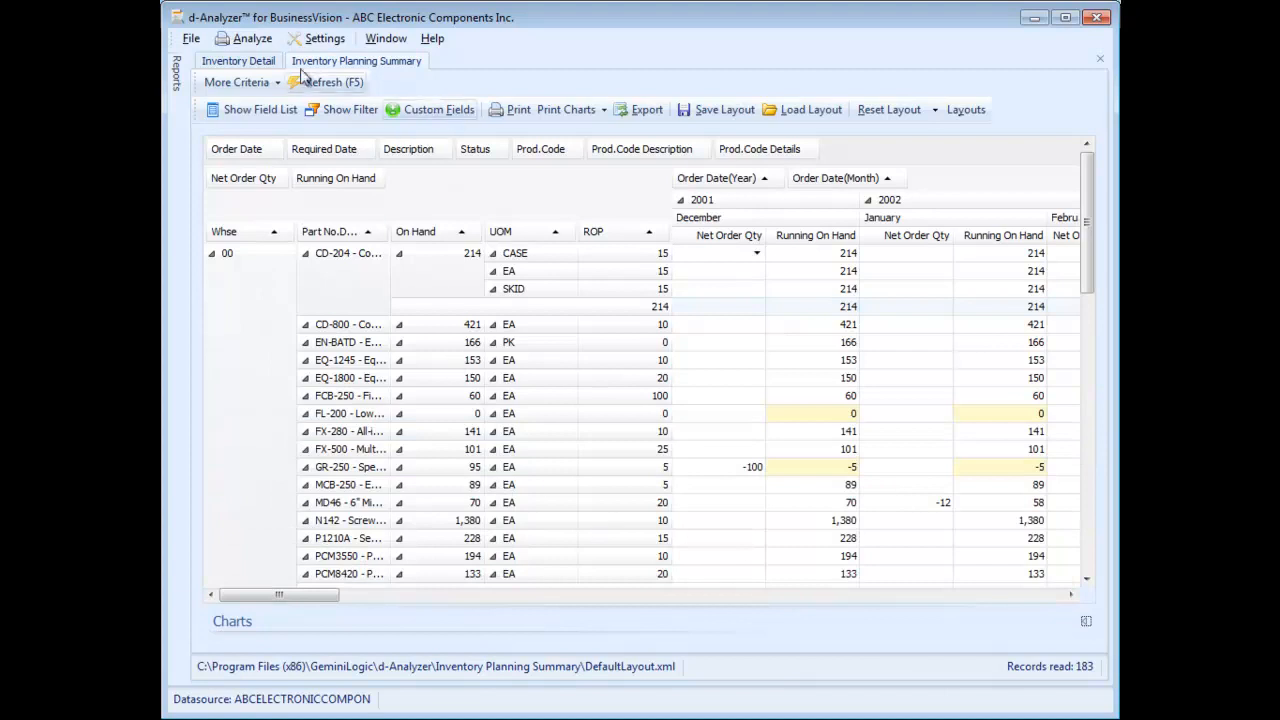
# Step: Return to the Inventory Detail report and filter the Code column to TV-2100
pyautogui.click(262, 62)
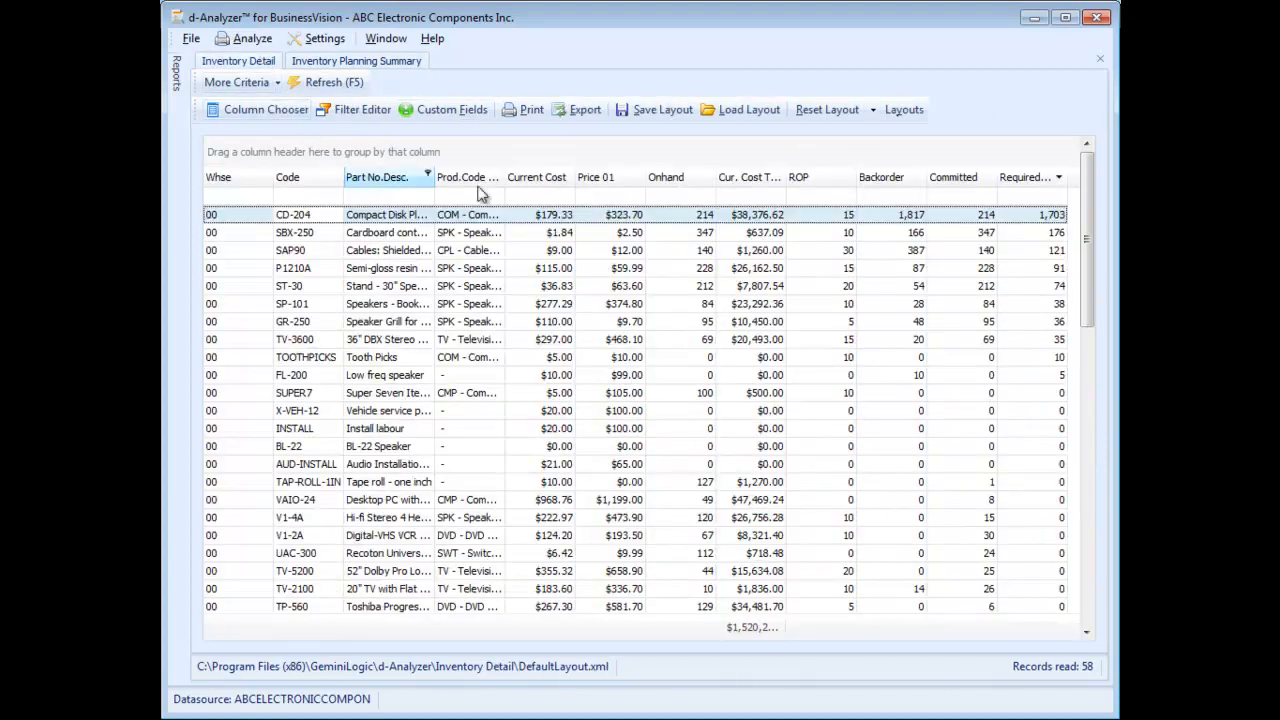
pyautogui.click(337, 175)
pyautogui.moveTo(424, 245); pyautogui.dragTo(435, 413)
pyautogui.click(366, 381)
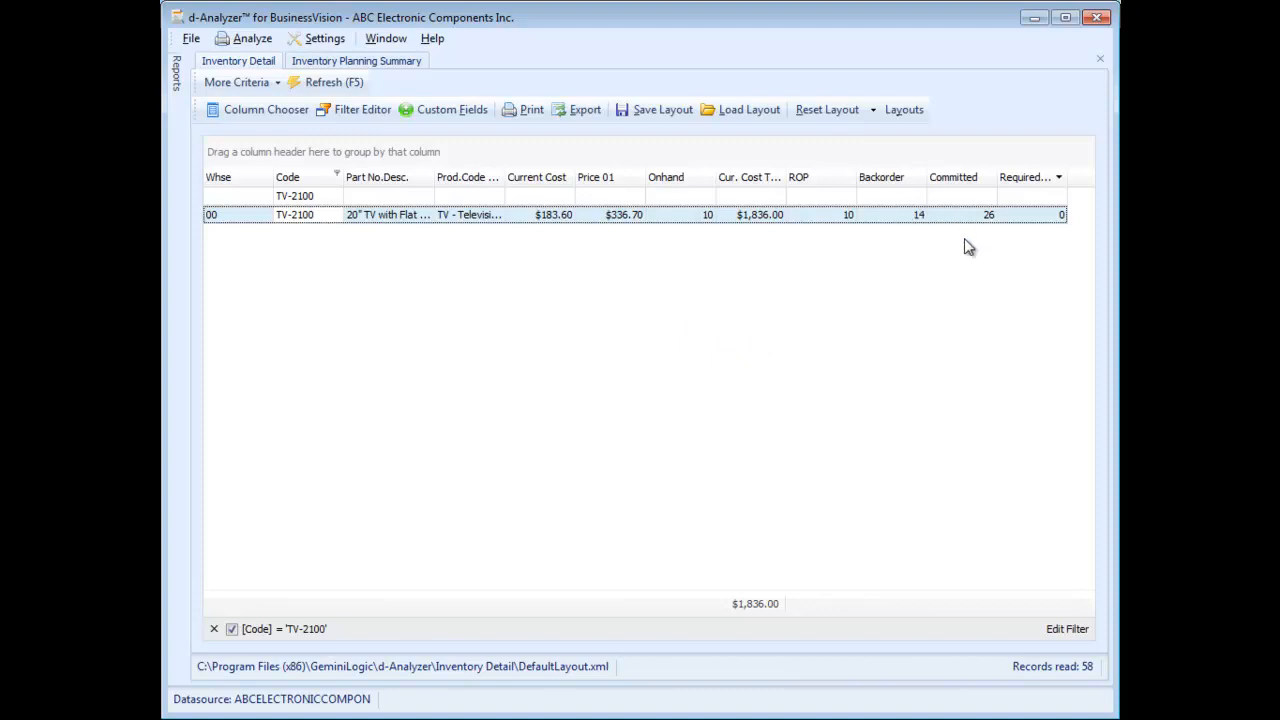
# Step: Add the Onorder column to the Inventory Detail grid between Committed and Required Qty, and close the column customization list
pyautogui.click(262, 110)
pyautogui.moveTo(728, 172); pyautogui.dragTo(744, 400)
pyautogui.moveTo(603, 265); pyautogui.dragTo(1008, 208)
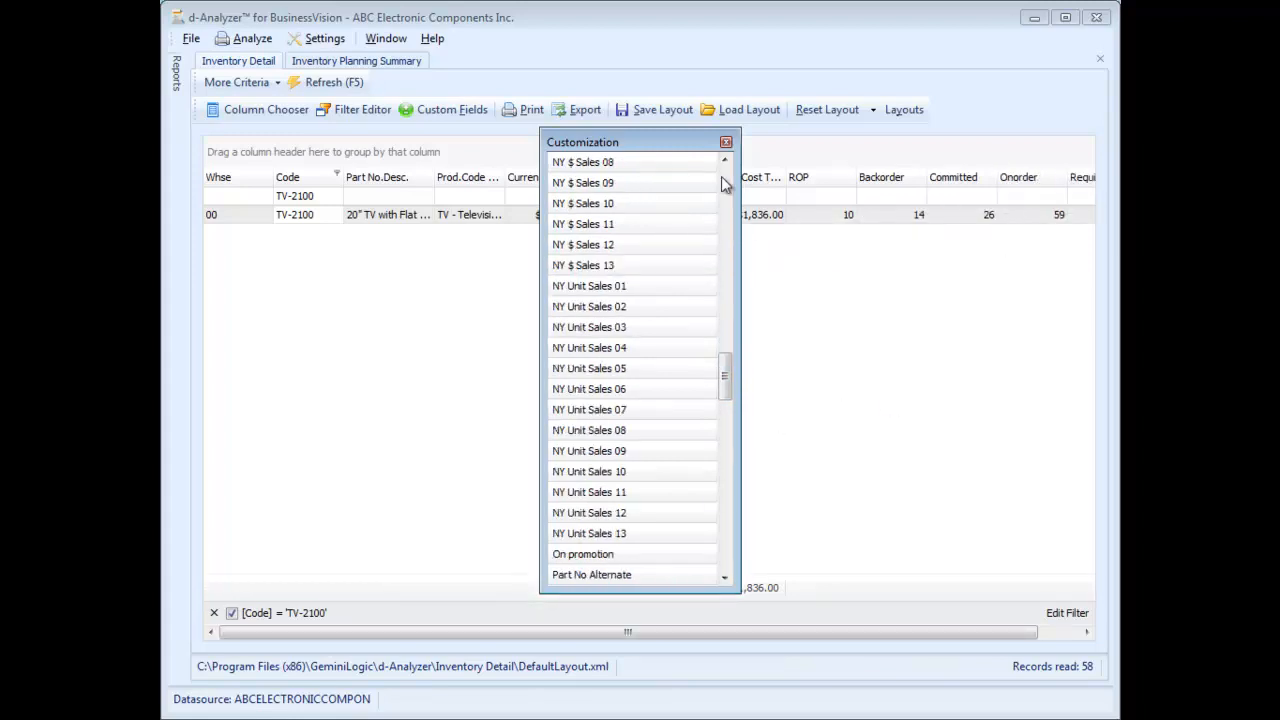
pyautogui.click(725, 144)
pyautogui.moveTo(652, 629); pyautogui.dragTo(737, 628)
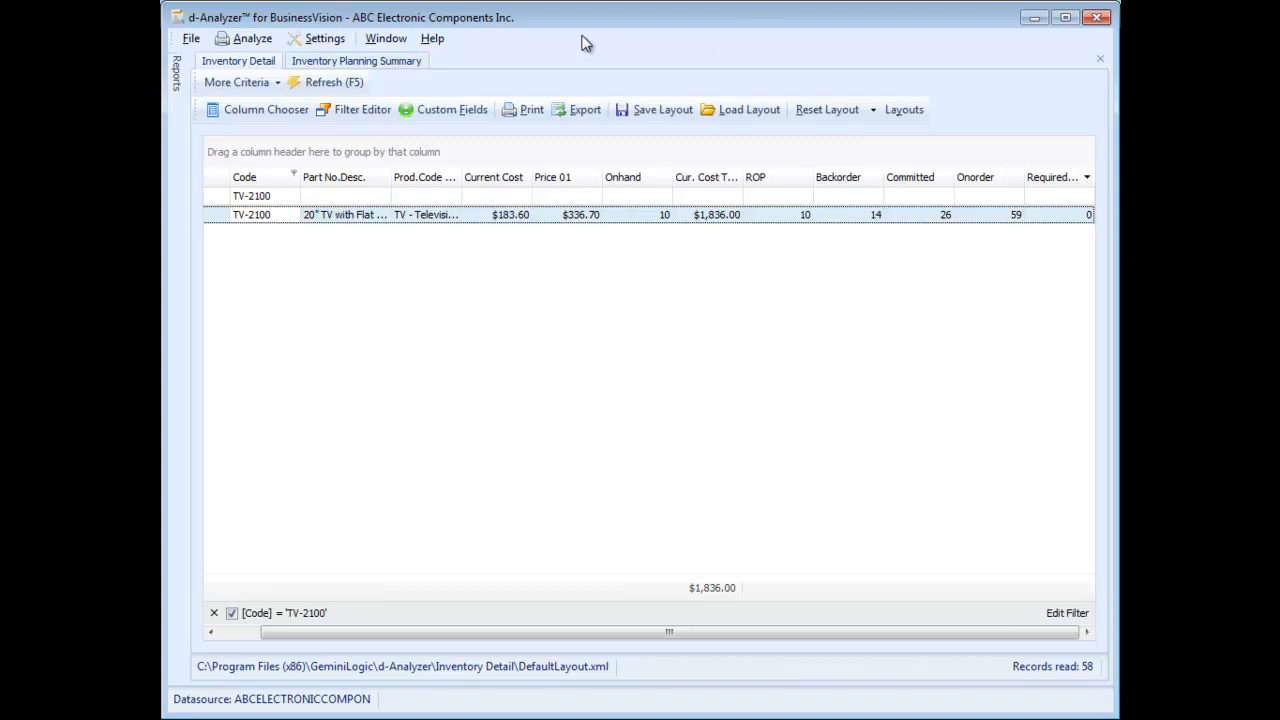
# Step: Filter the Inventory Planning Summary to part TV-2100 only and review its net order and running on-hand quantities from June to November 2002
pyautogui.click(404, 68)
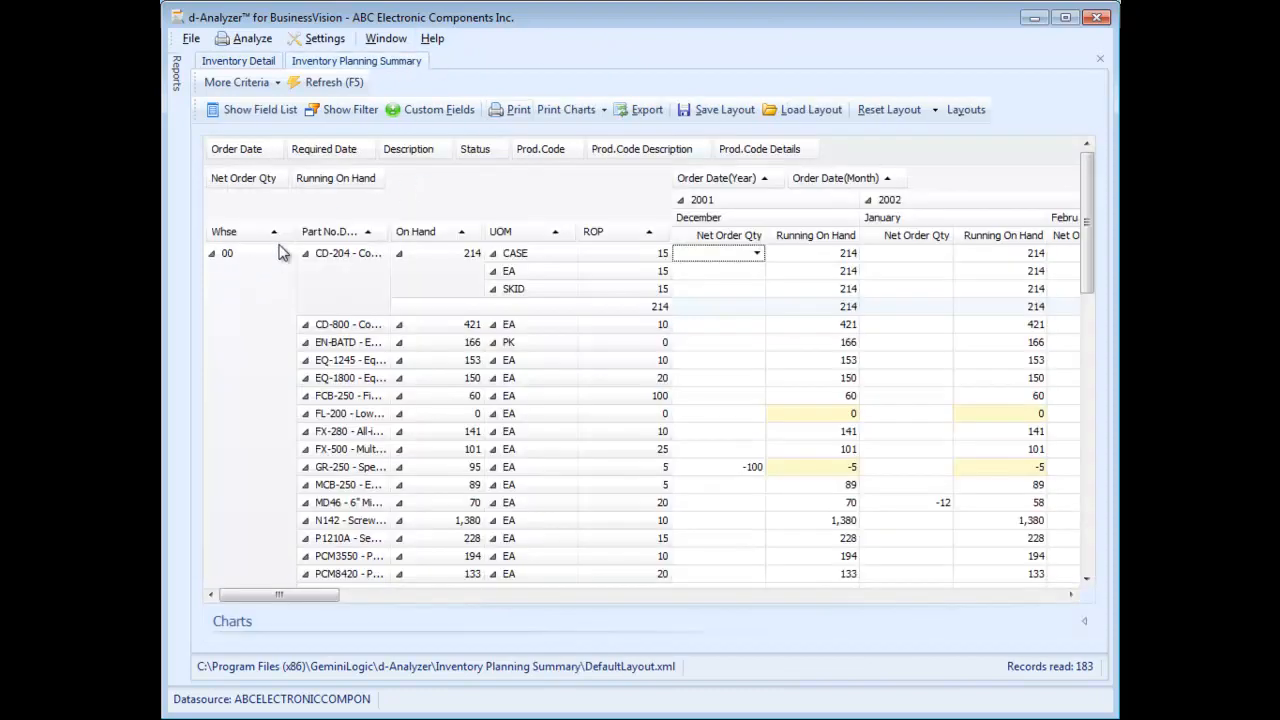
pyautogui.click(381, 230)
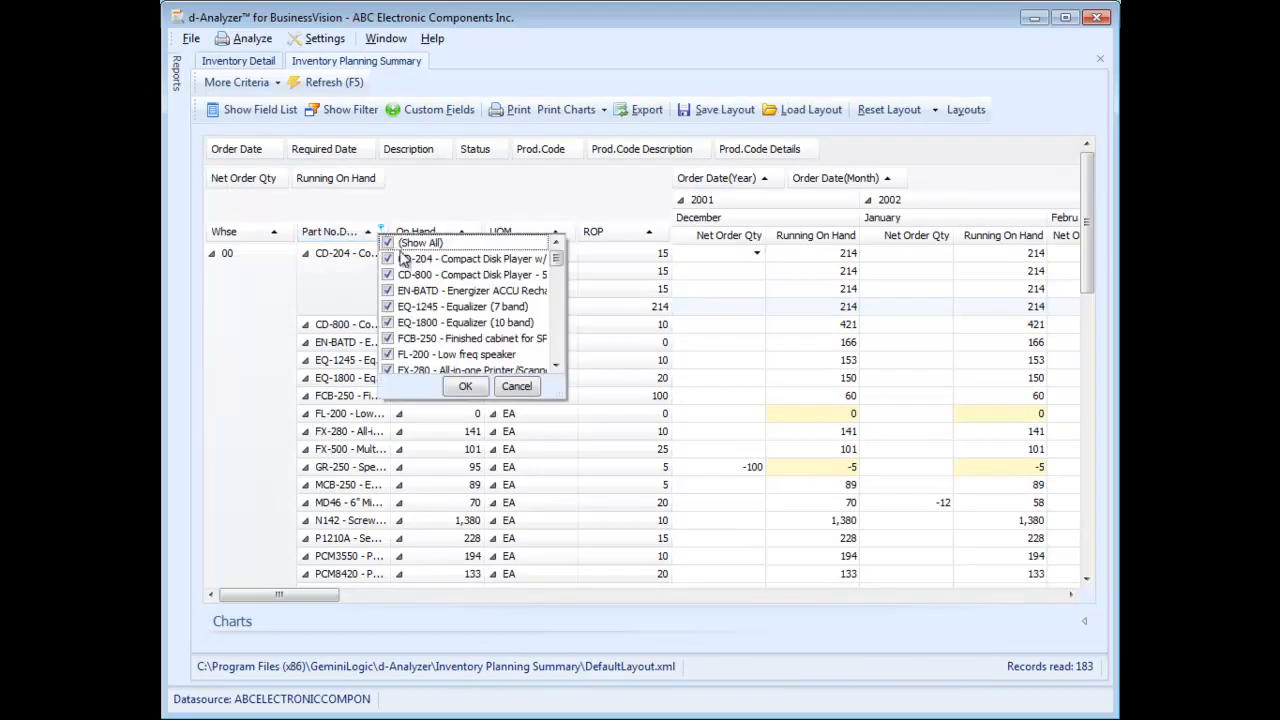
pyautogui.click(389, 243)
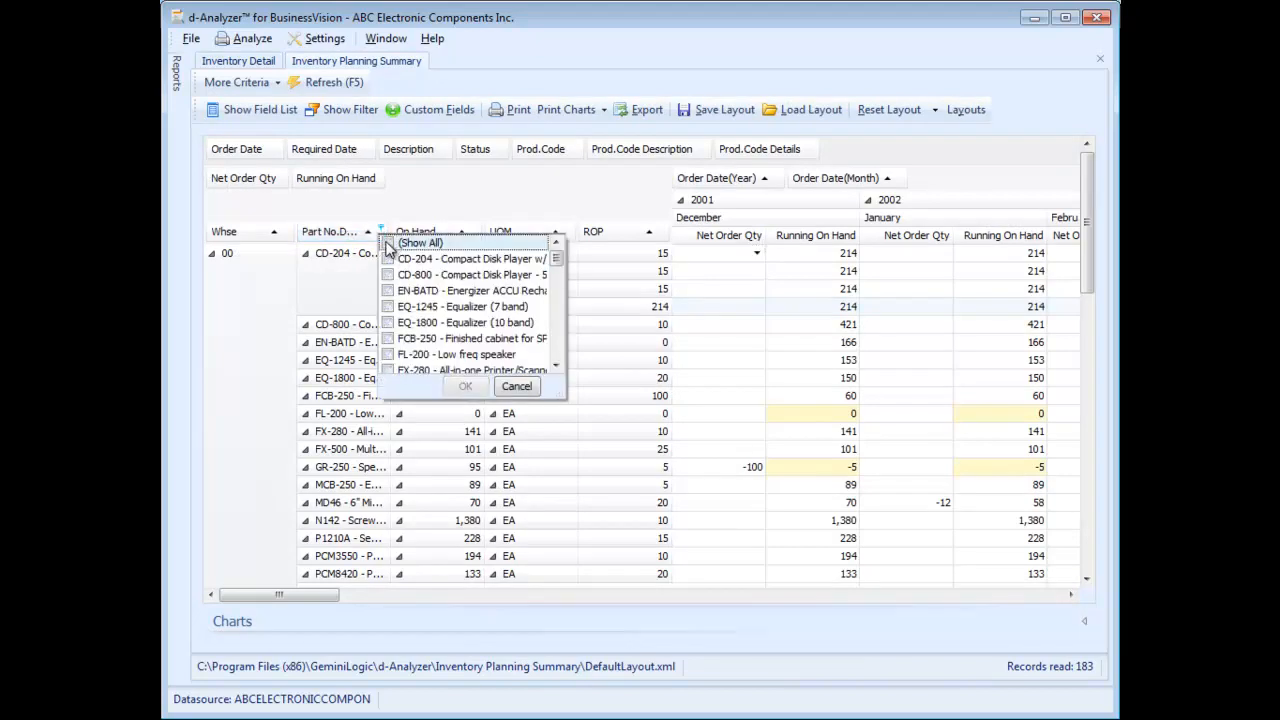
pyautogui.moveTo(560, 254); pyautogui.dragTo(560, 348)
pyautogui.click(388, 258)
pyautogui.click(468, 386)
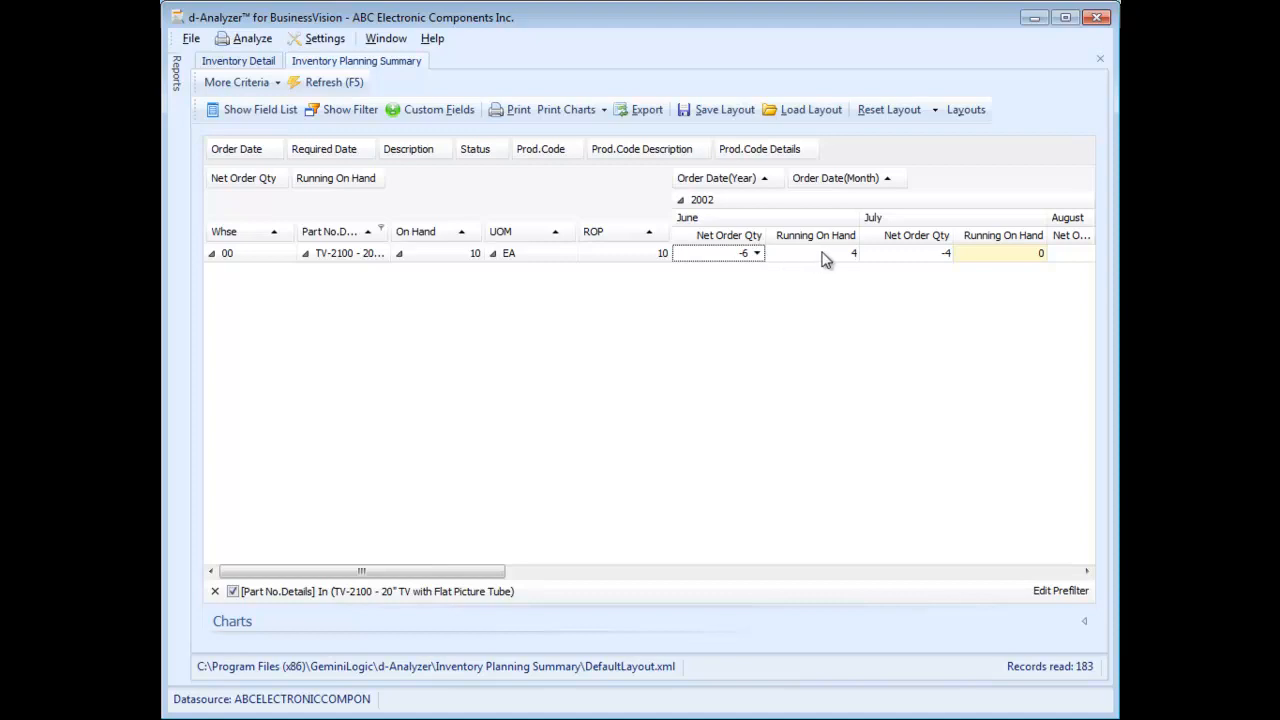
pyautogui.moveTo(508, 572); pyautogui.dragTo(576, 572)
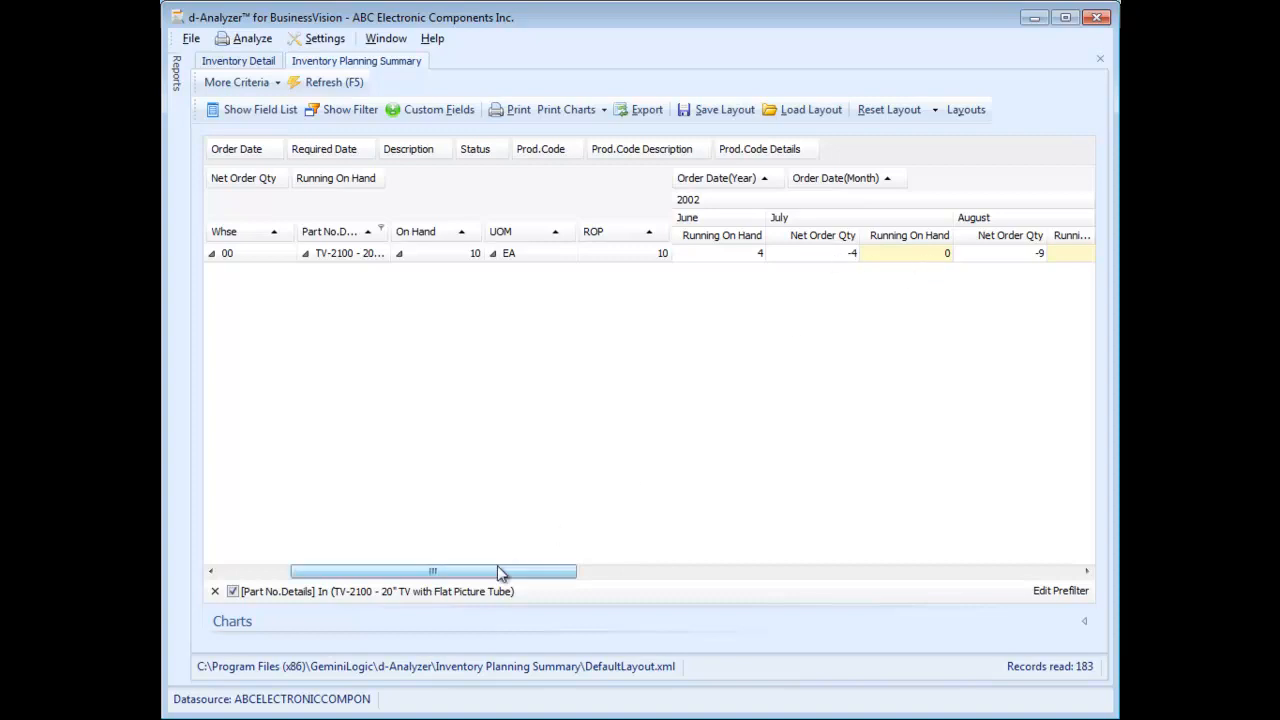
pyautogui.moveTo(497, 571); pyautogui.dragTo(633, 567)
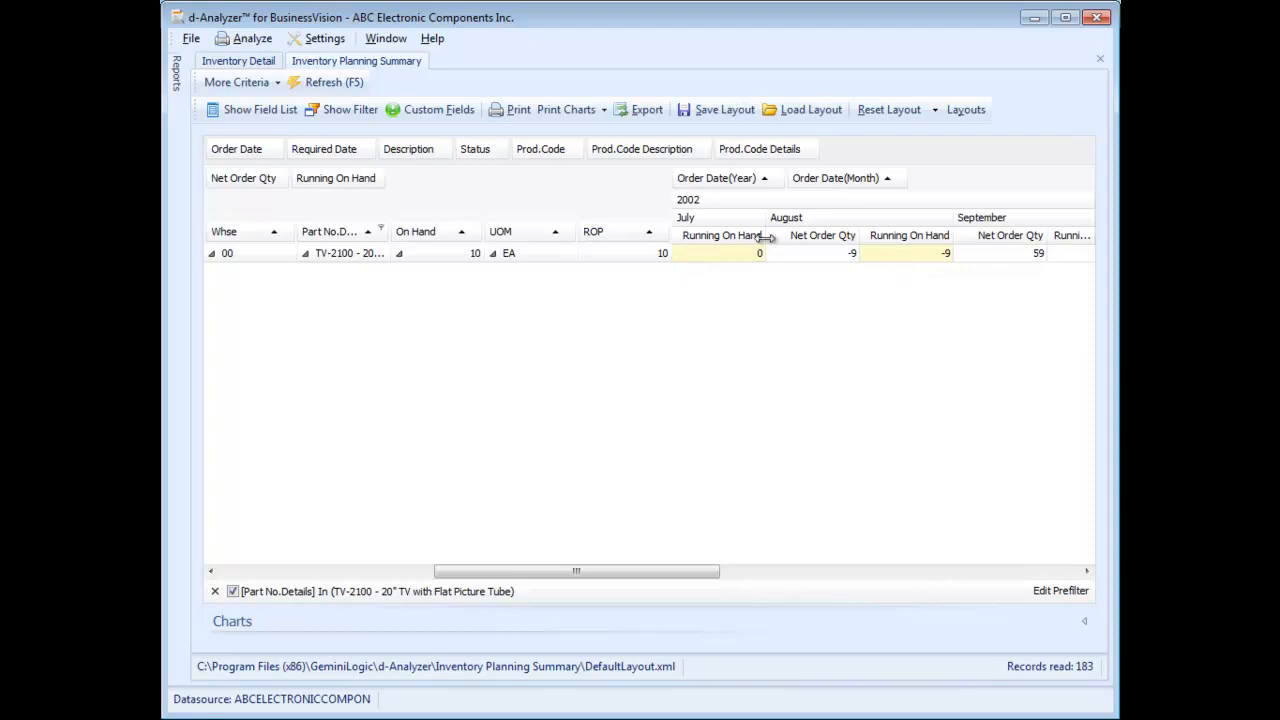
pyautogui.moveTo(686, 570); pyautogui.dragTo(818, 563)
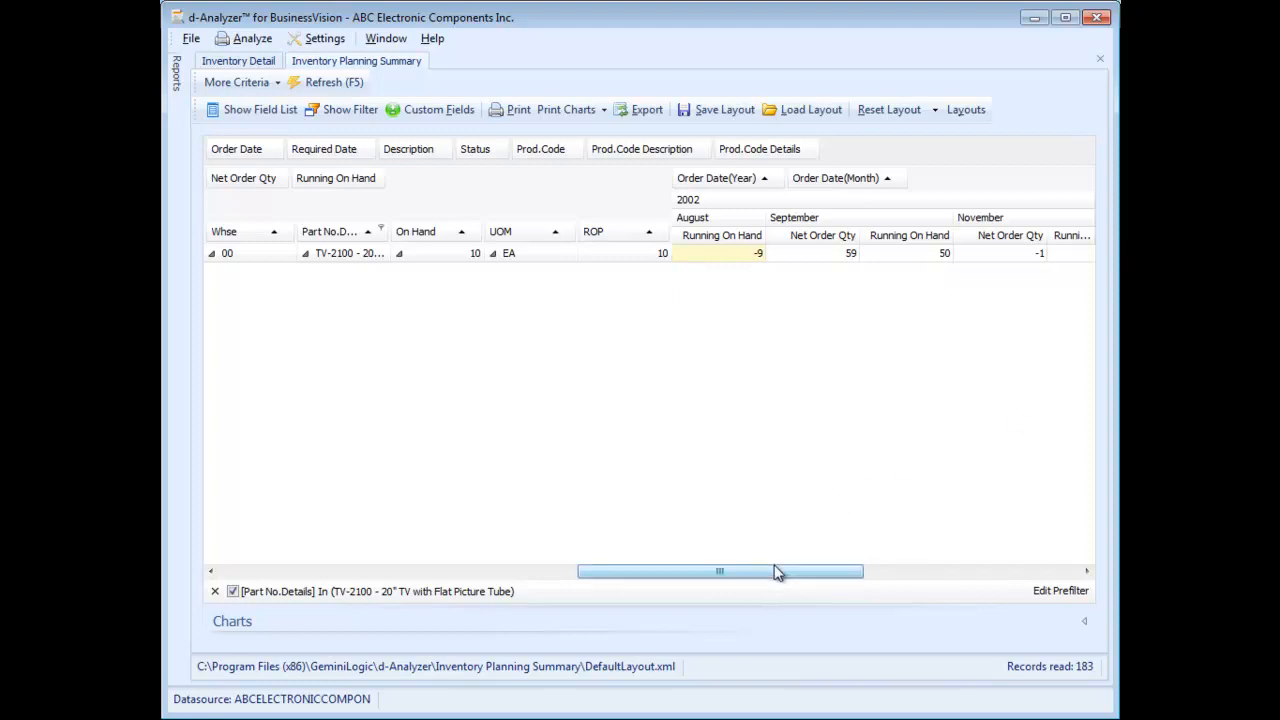
# Step: Clear the part filter and look through the monthly quantities of all parts in the Inventory Planning Summary
pyautogui.click(215, 591)
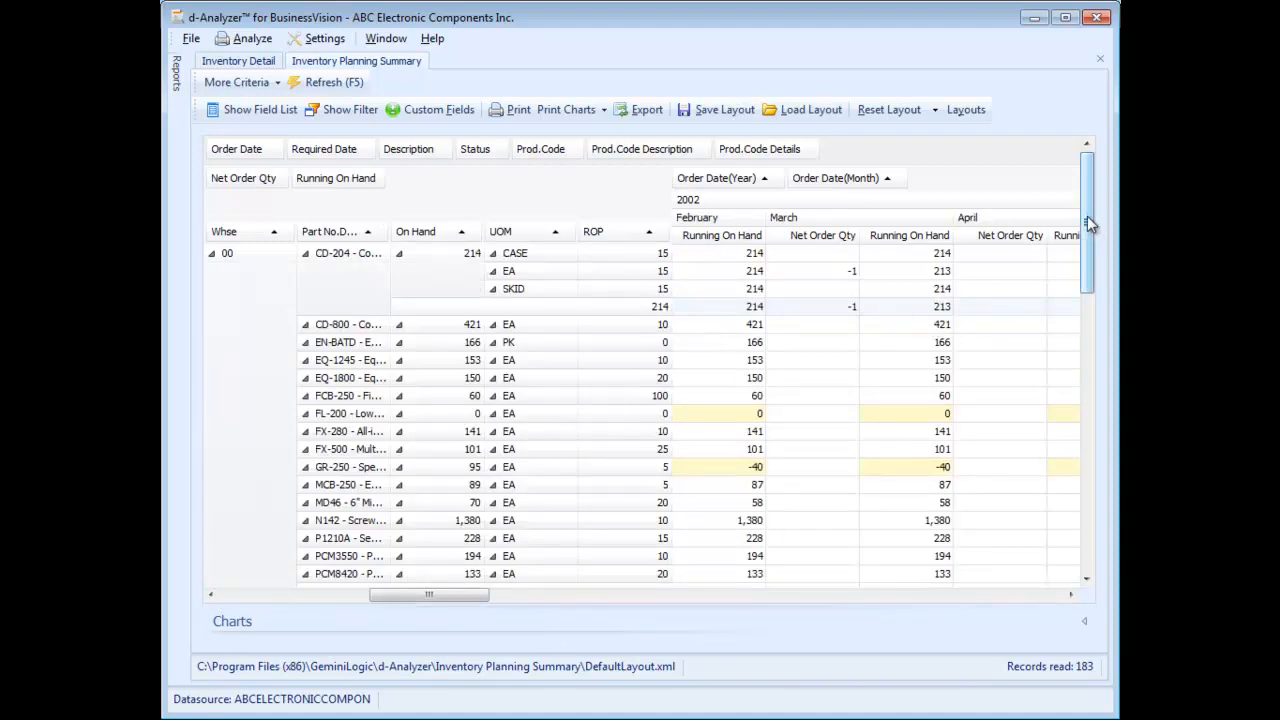
pyautogui.moveTo(1090, 224); pyautogui.dragTo(1088, 258)
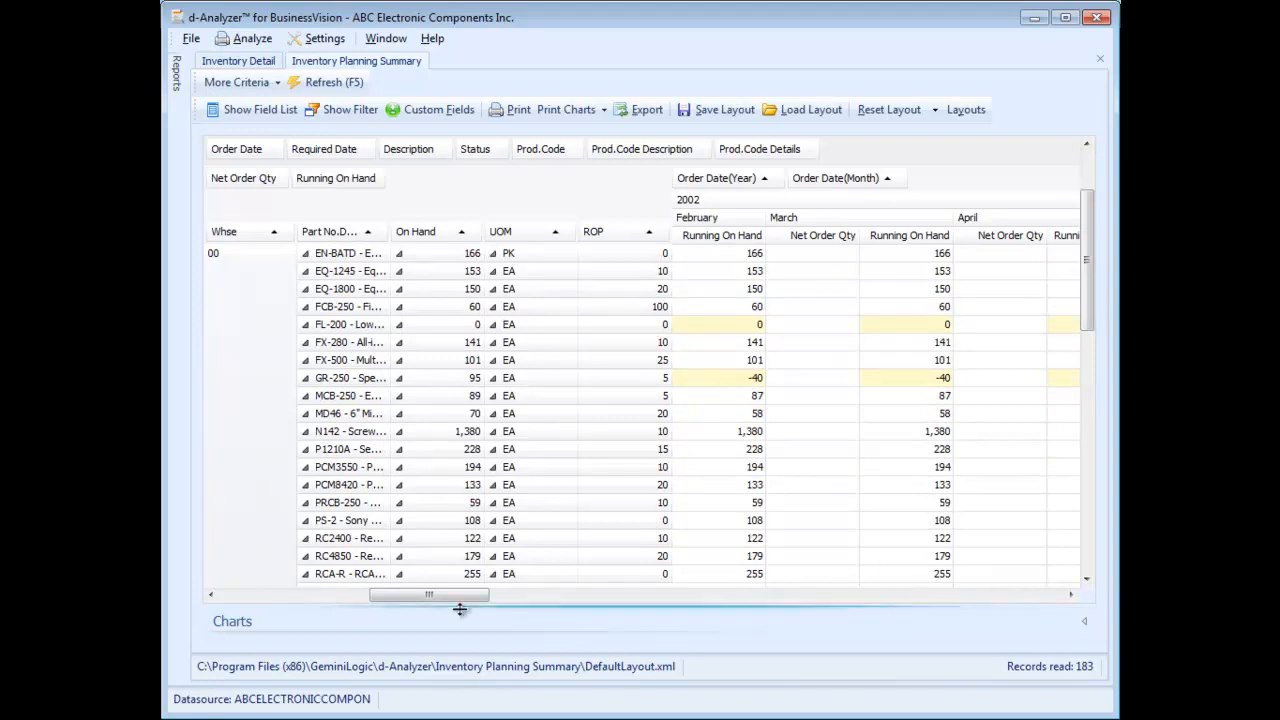
pyautogui.moveTo(462, 595); pyautogui.dragTo(580, 594)
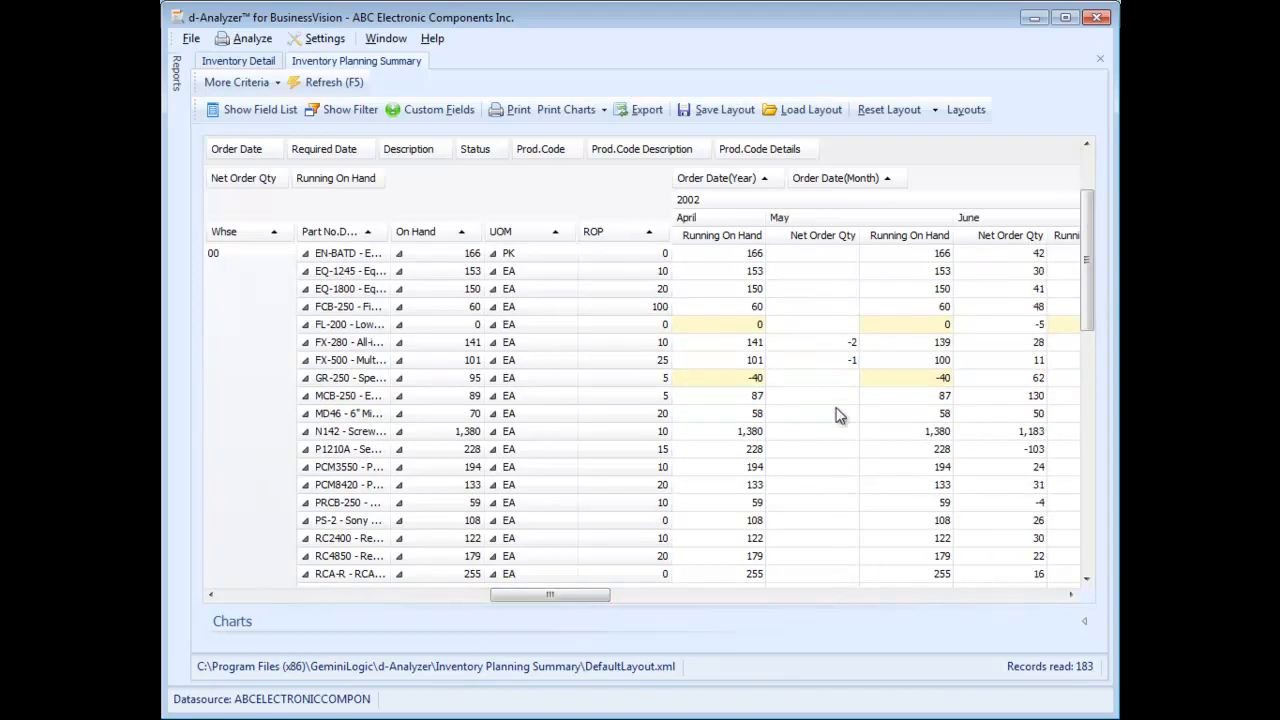
pyautogui.moveTo(1088, 260); pyautogui.dragTo(1060, 248)
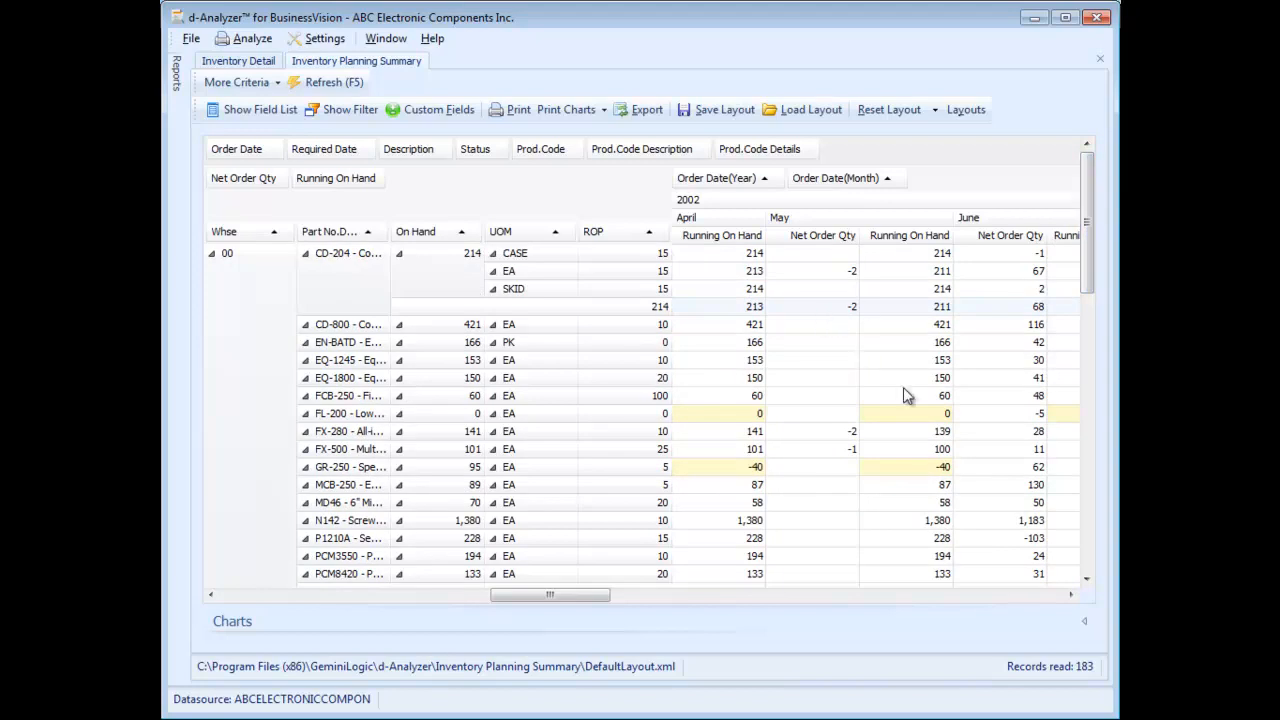
pyautogui.scroll(-20, 920, 405)
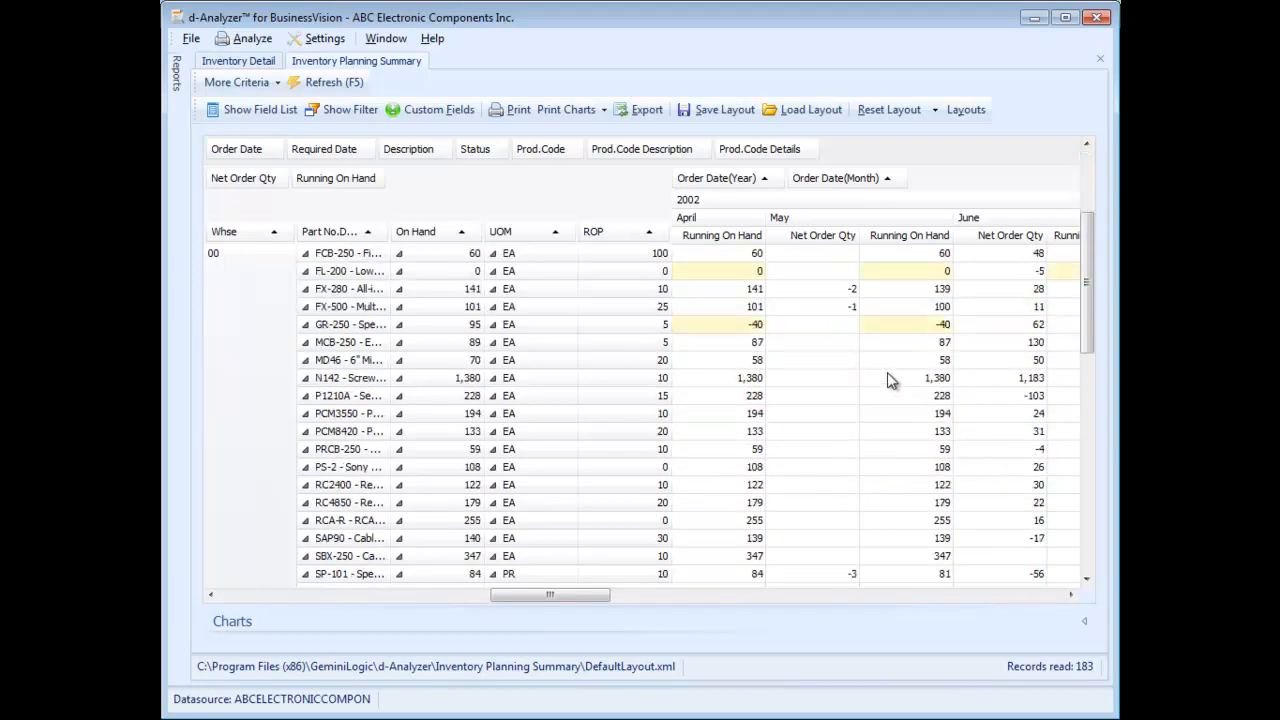
pyautogui.scroll(-1, 890, 393)
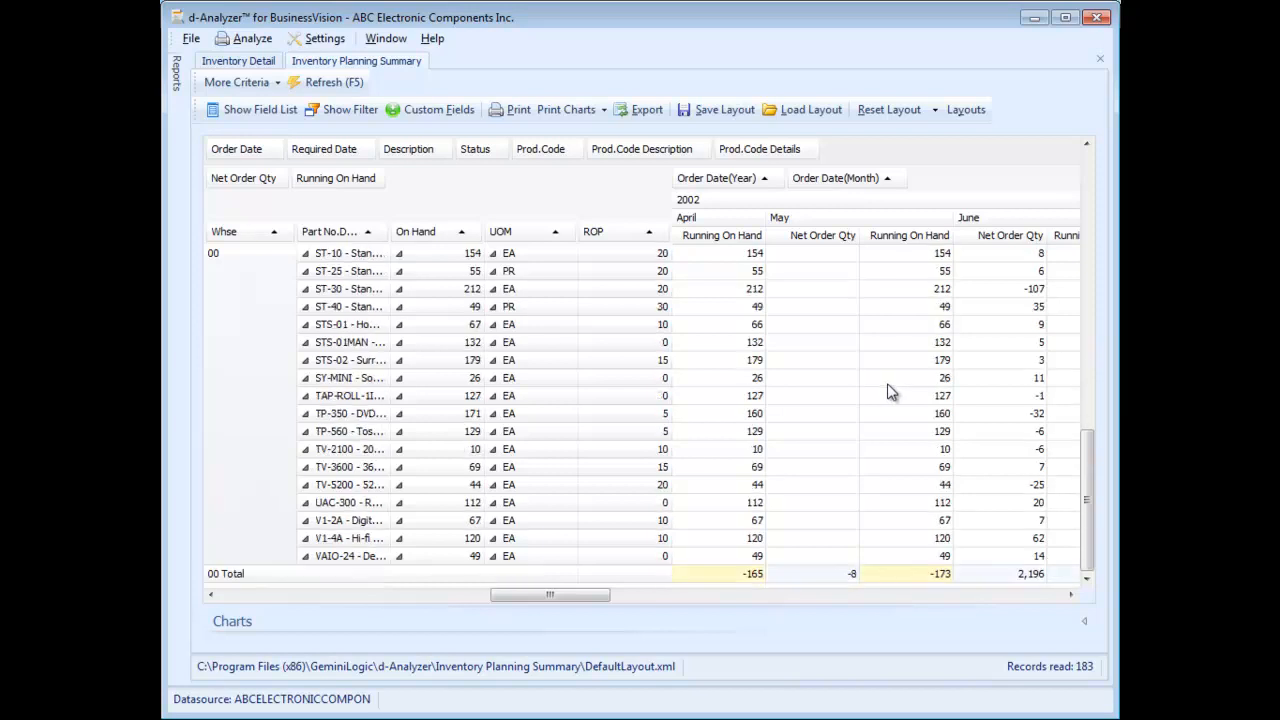
pyautogui.scroll(3, 874, 414)
pyautogui.scroll(18, 874, 414)
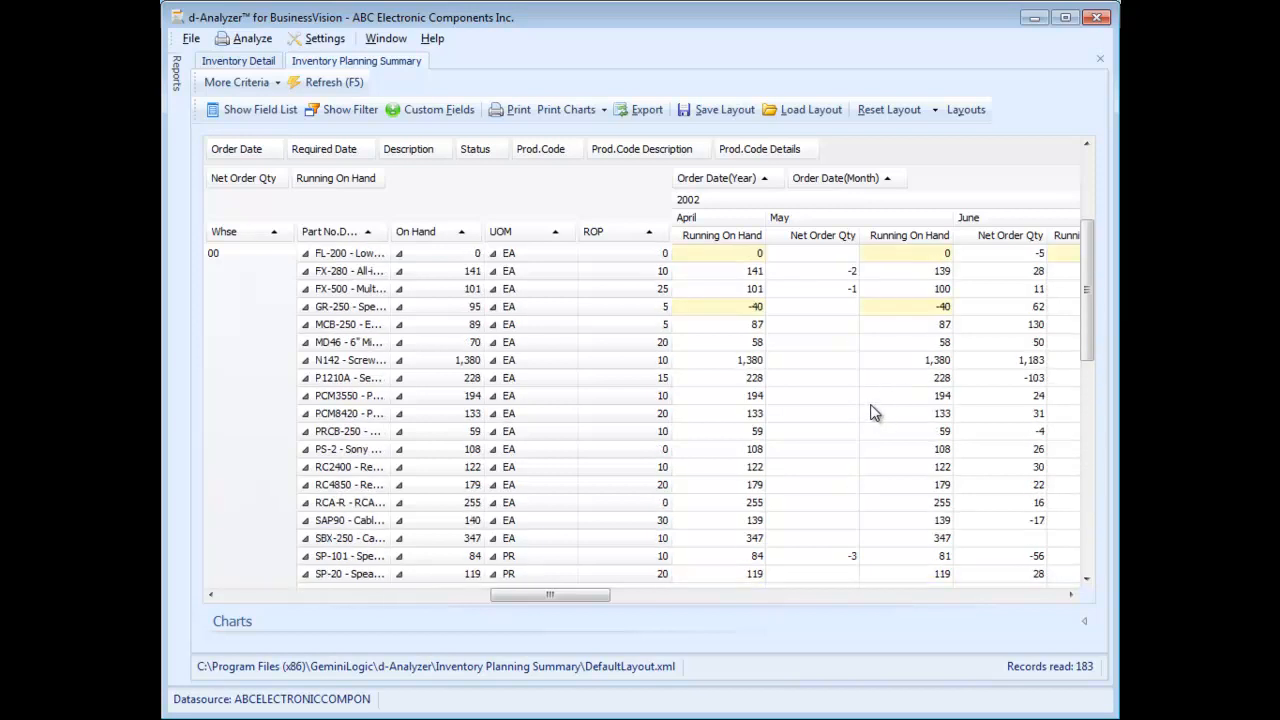
# Step: Filter the part details again so that only TV-2100 - 20" TV with Flat Picture Tube is included
pyautogui.click(381, 231)
pyautogui.click(390, 243)
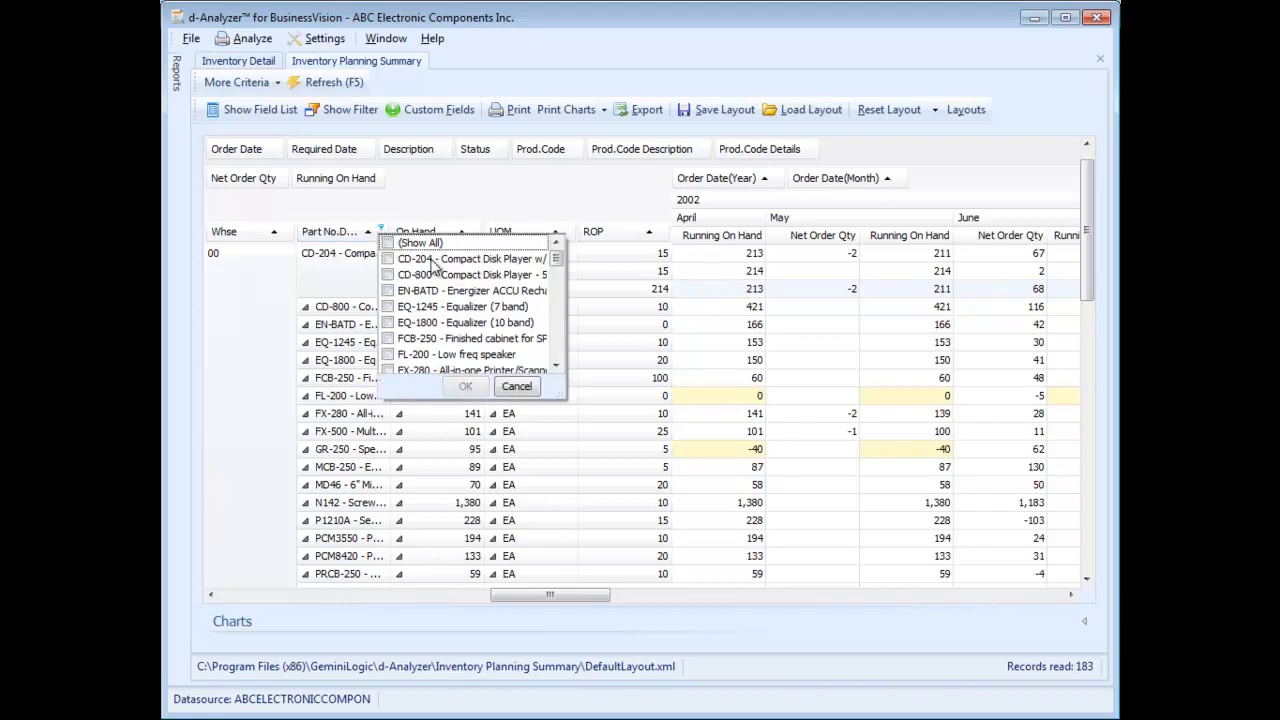
pyautogui.moveTo(558, 254); pyautogui.dragTo(560, 372)
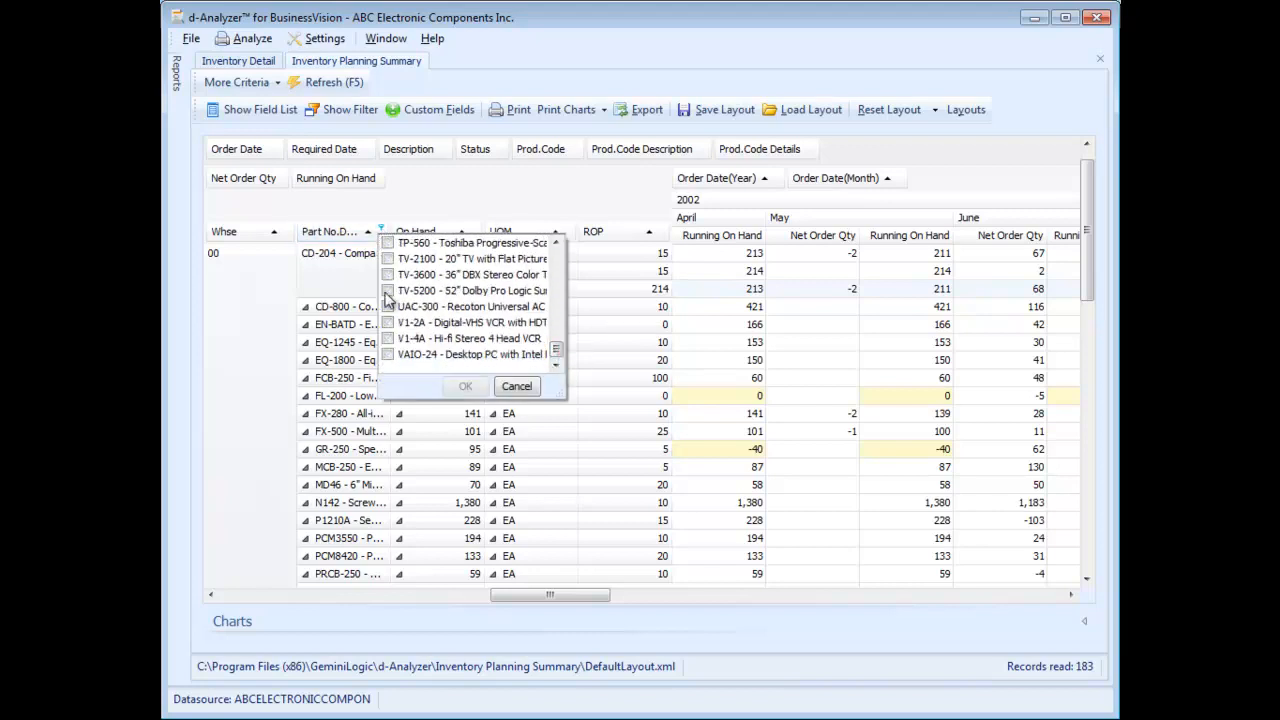
pyautogui.click(388, 259)
pyautogui.click(465, 387)
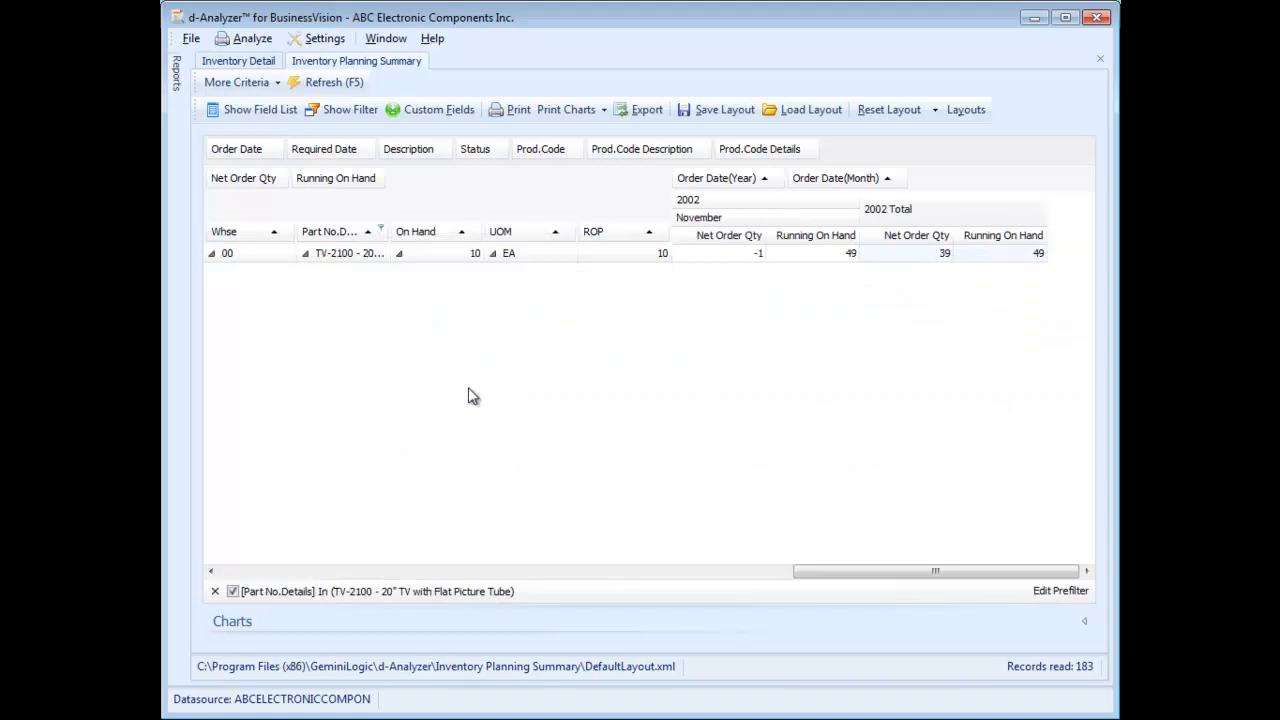
# Step: Open the drill-down of TV-2100's Net Order Qty for September 2002
pyautogui.moveTo(840, 578); pyautogui.dragTo(592, 573)
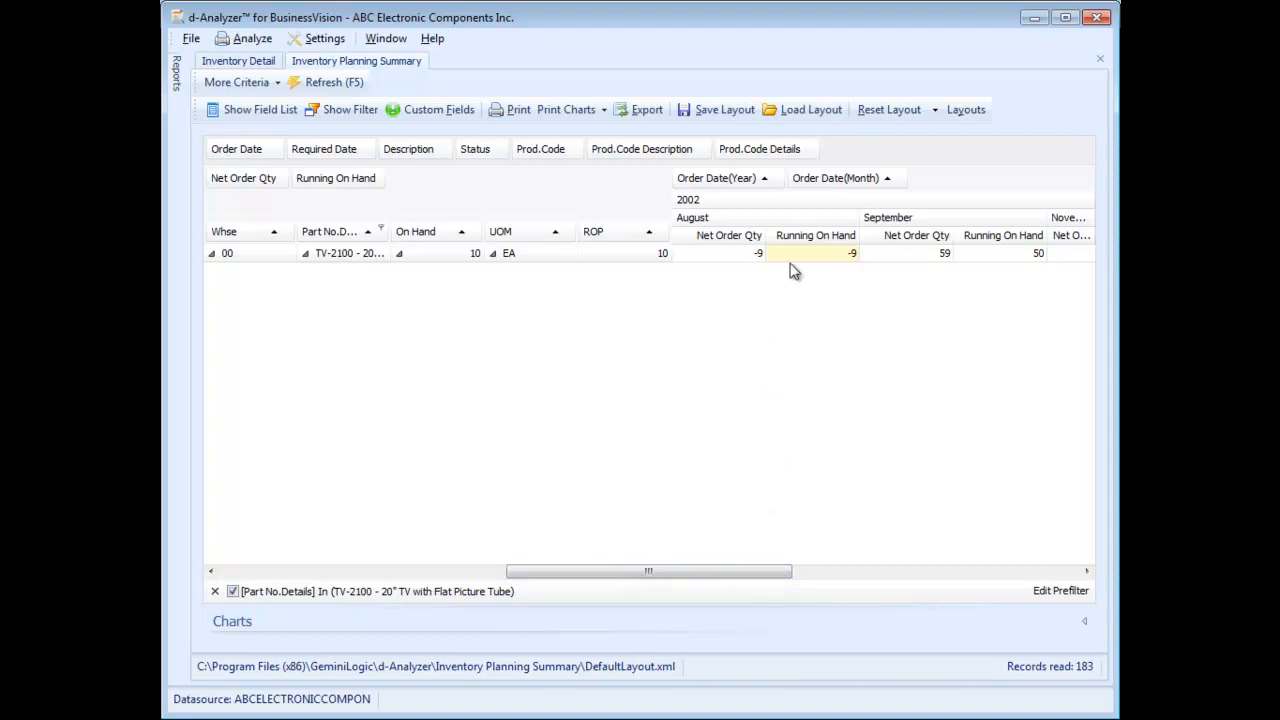
pyautogui.doubleClick(882, 258)
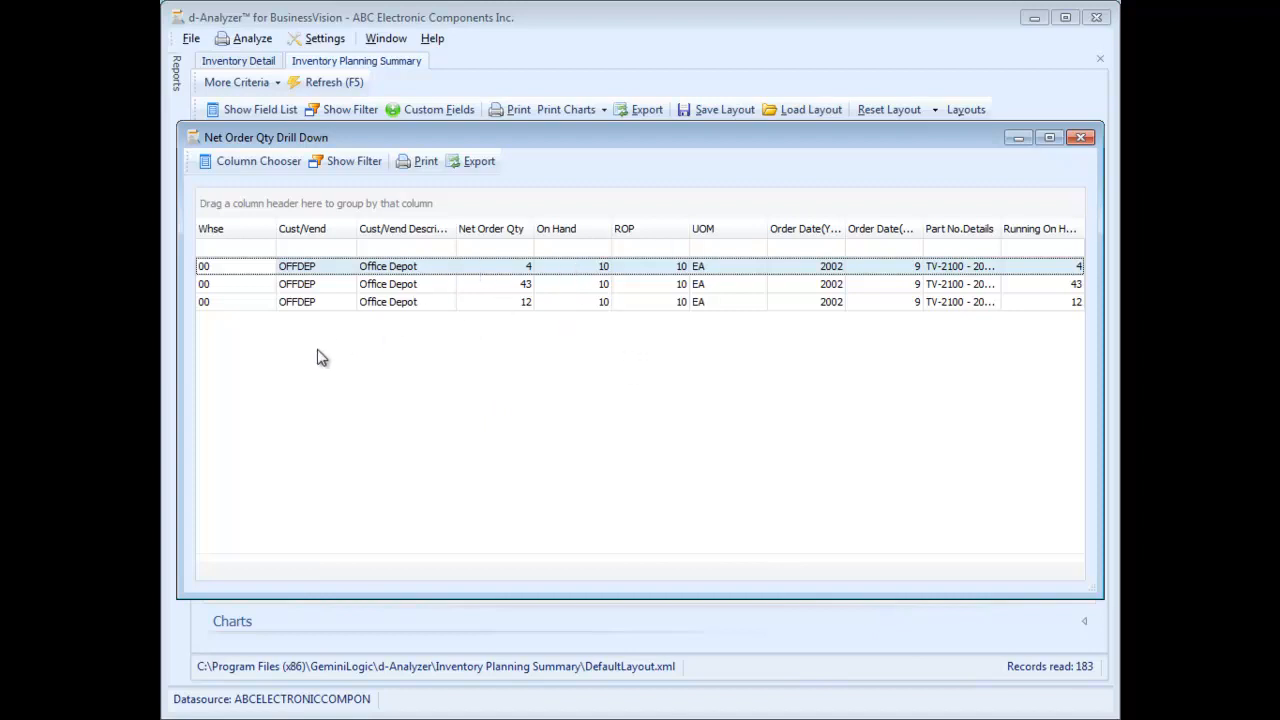
# Step: Review the drill-down of TV-2100's Running On Hand for August 2002 and close the Inventory Planning Summary
pyautogui.click(1078, 138)
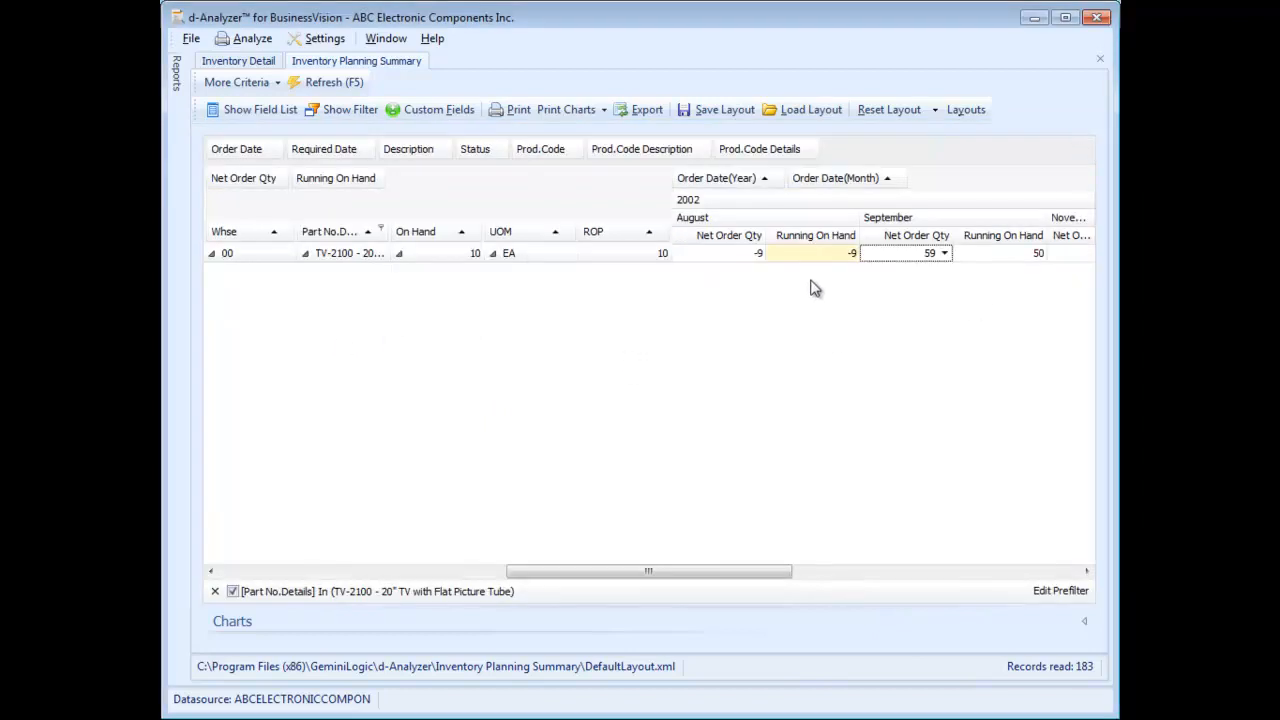
pyautogui.click(784, 262)
pyautogui.doubleClick(795, 258)
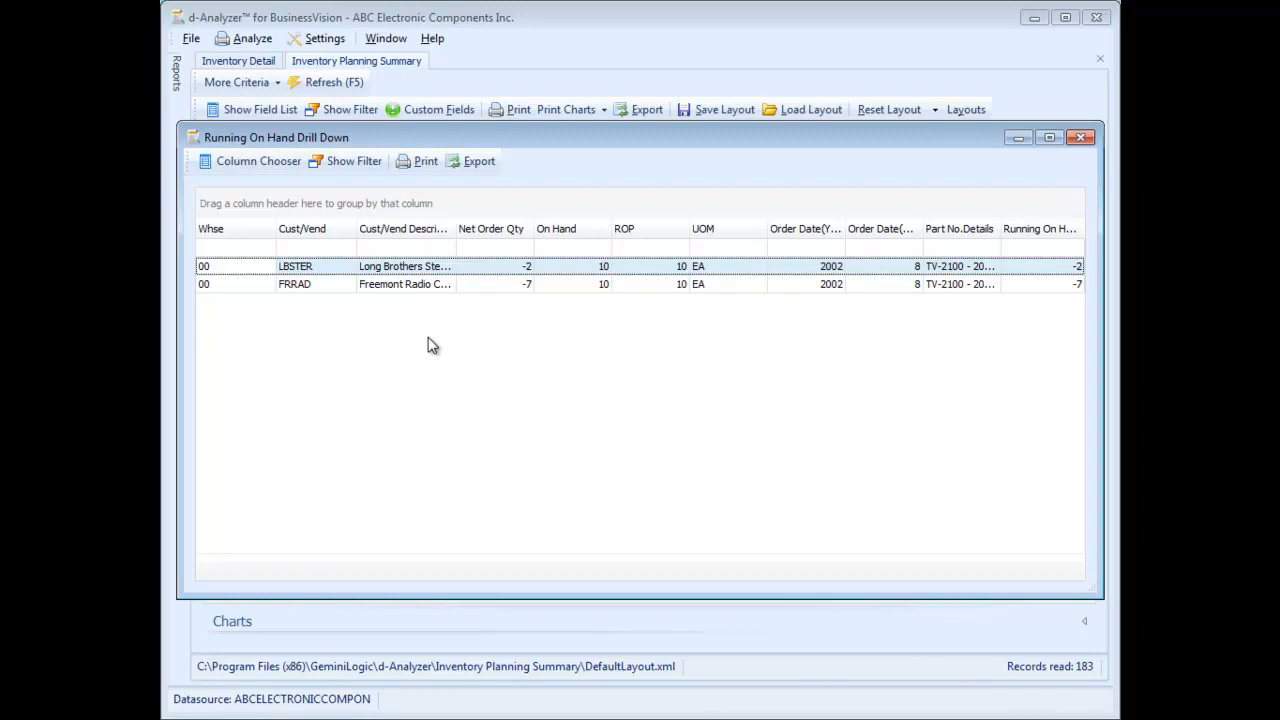
pyautogui.click(1080, 137)
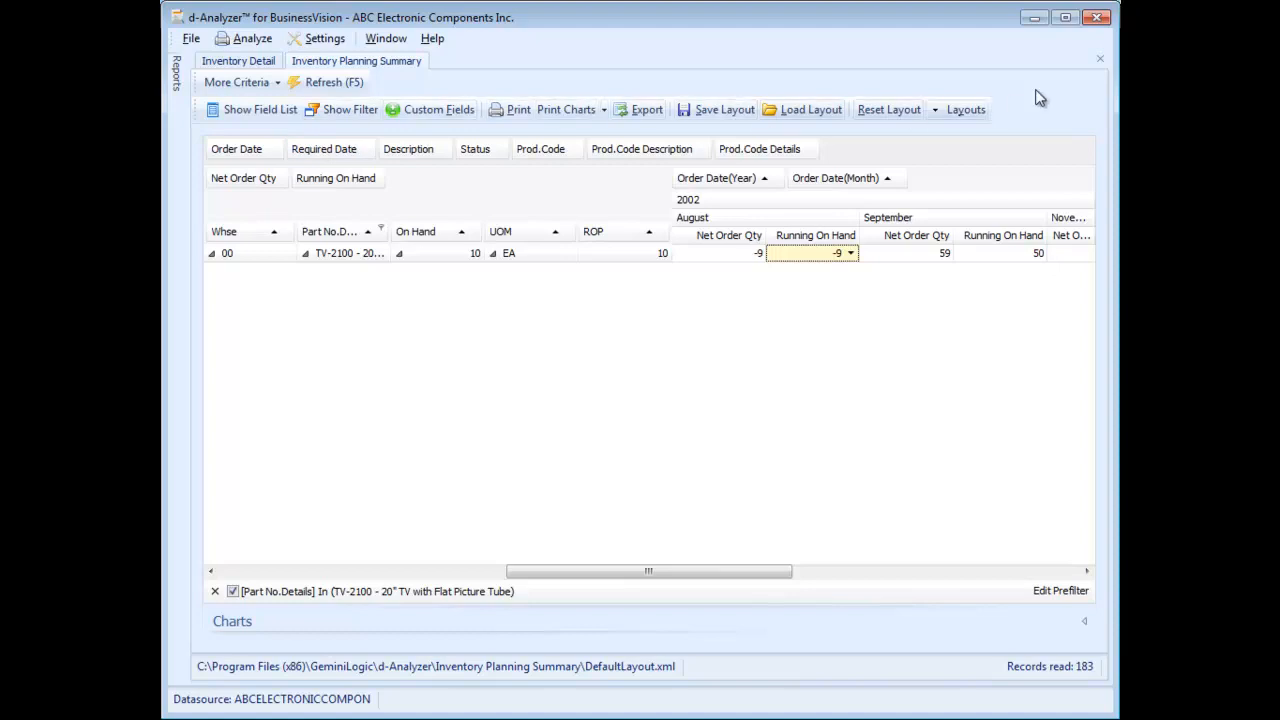
pyautogui.click(1099, 59)
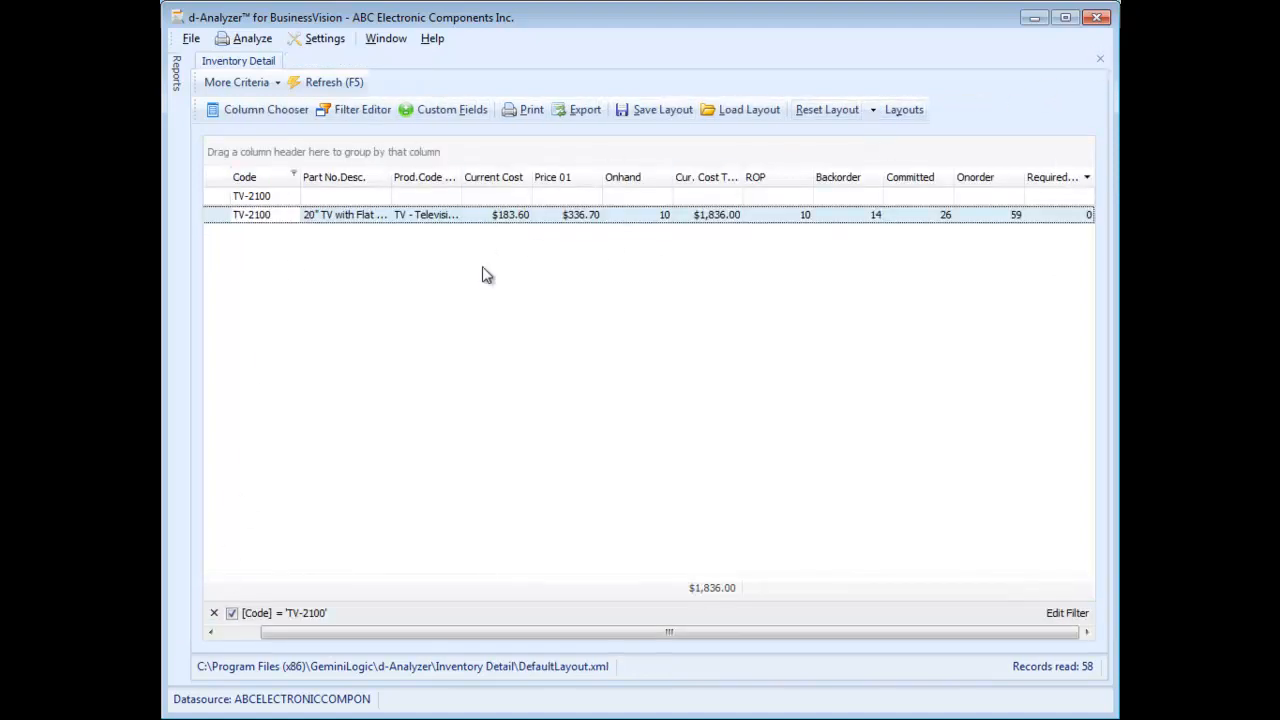
# Step: Clear the TV-2100 filter in Inventory Detail and remove the Backorder, Committed, Onorder, Required and ROP columns
pyautogui.click(213, 613)
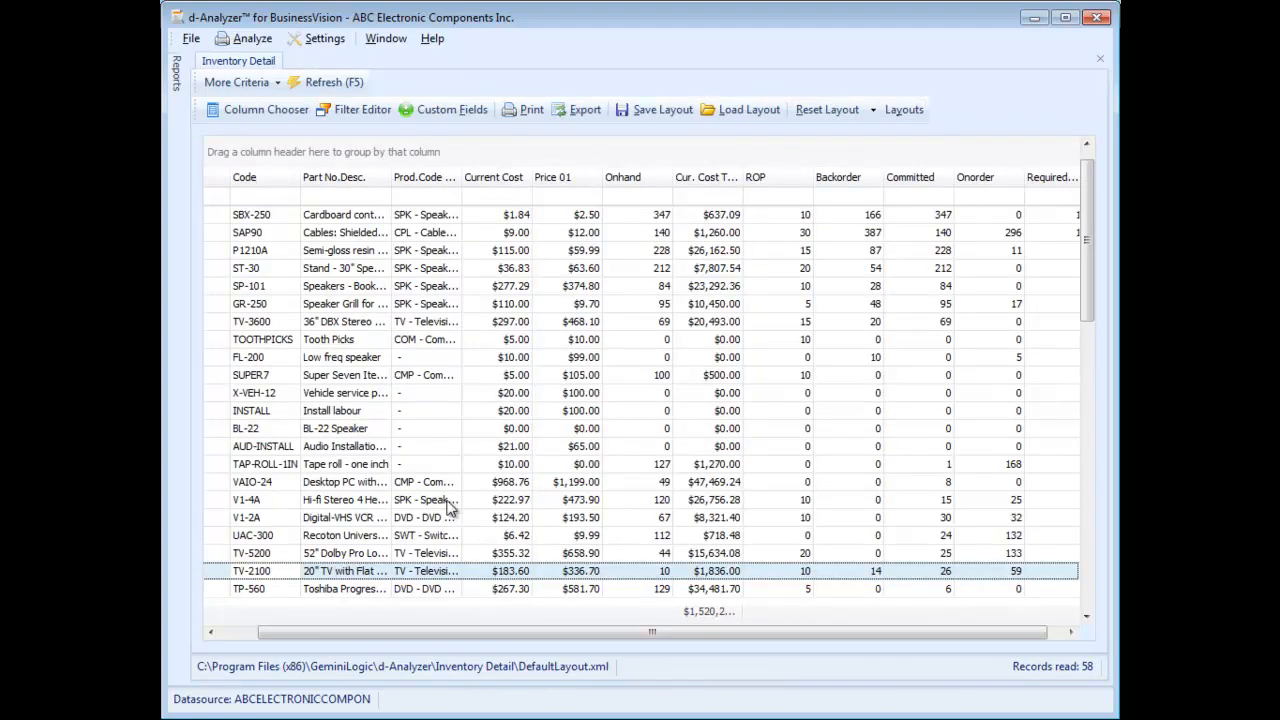
pyautogui.moveTo(858, 188); pyautogui.dragTo(860, 350)
pyautogui.moveTo(872, 189); pyautogui.dragTo(880, 368)
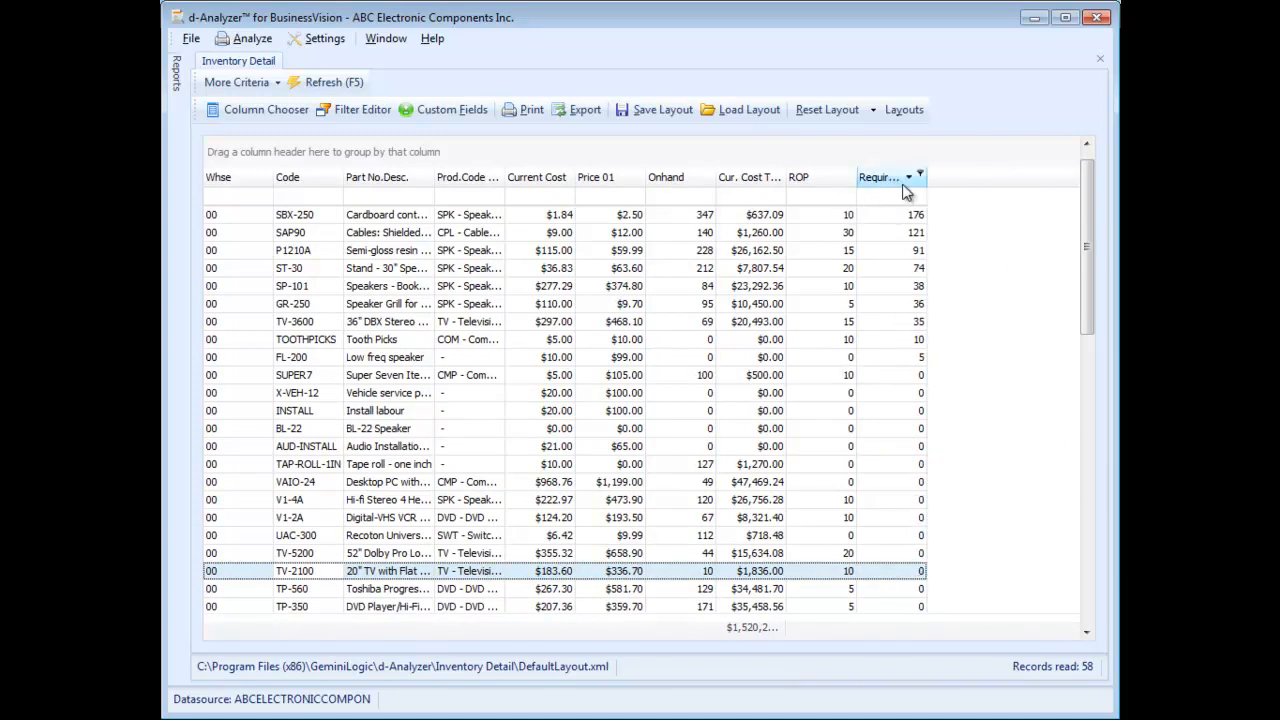
pyautogui.moveTo(906, 188); pyautogui.dragTo(966, 322)
pyautogui.moveTo(812, 180); pyautogui.dragTo(838, 372)
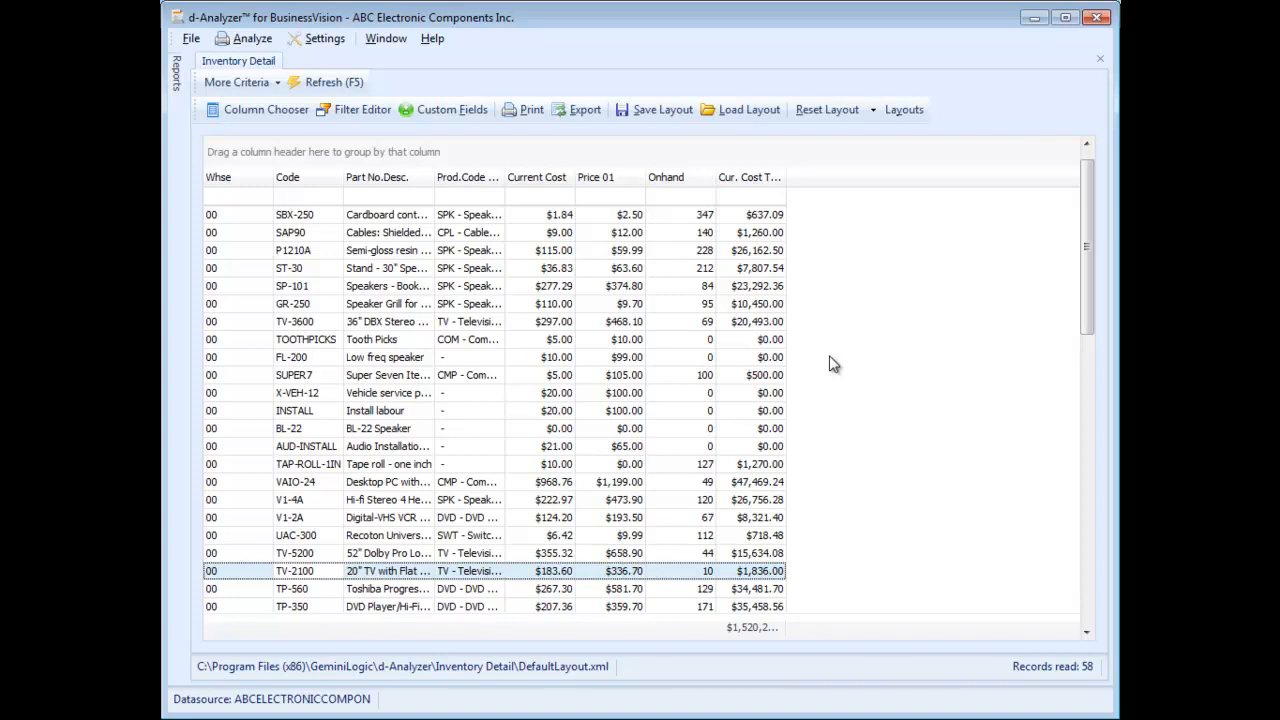
# Step: Define a custom field named IDEALPRC with the caption Ideal Price and the data type Decimal
pyautogui.click(441, 113)
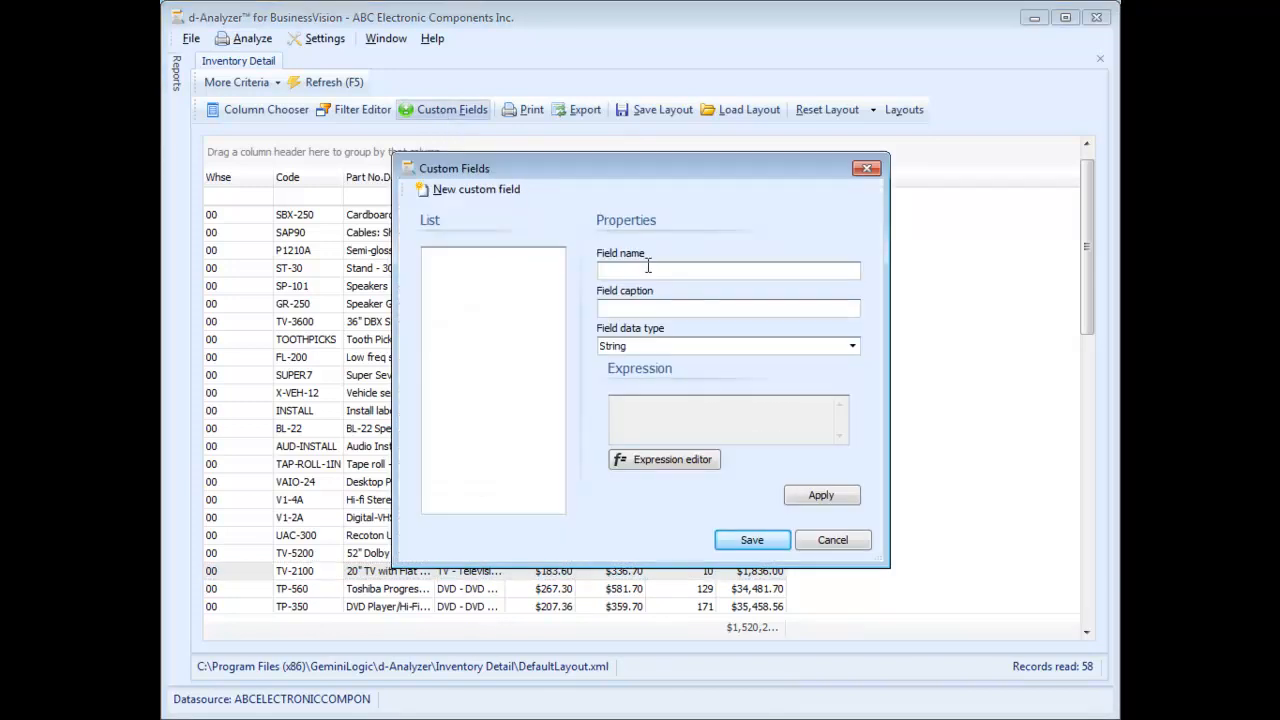
pyautogui.moveTo(583, 165); pyautogui.dragTo(705, 379)
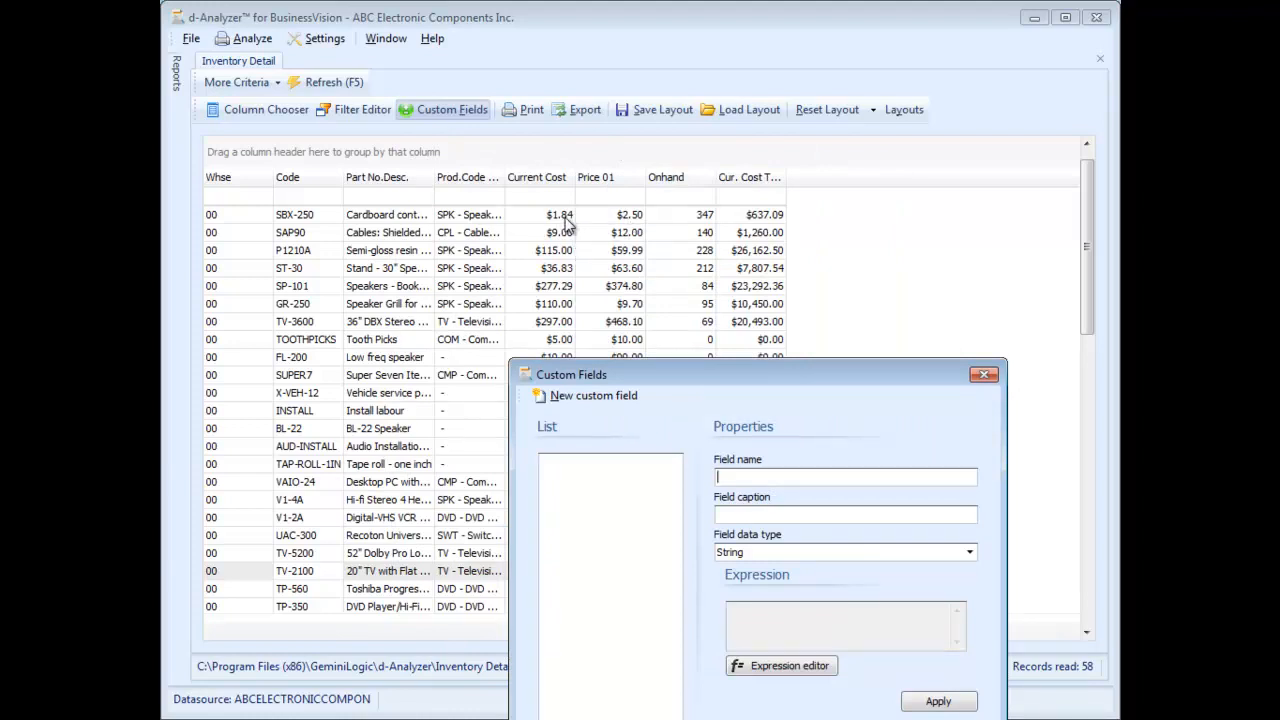
pyautogui.write('IDEAL')
pyautogui.press('BackSpace')
pyautogui.write('ALPRC')
pyautogui.press('Tab')
pyautogui.write('Ide')
pyautogui.press('Tab')
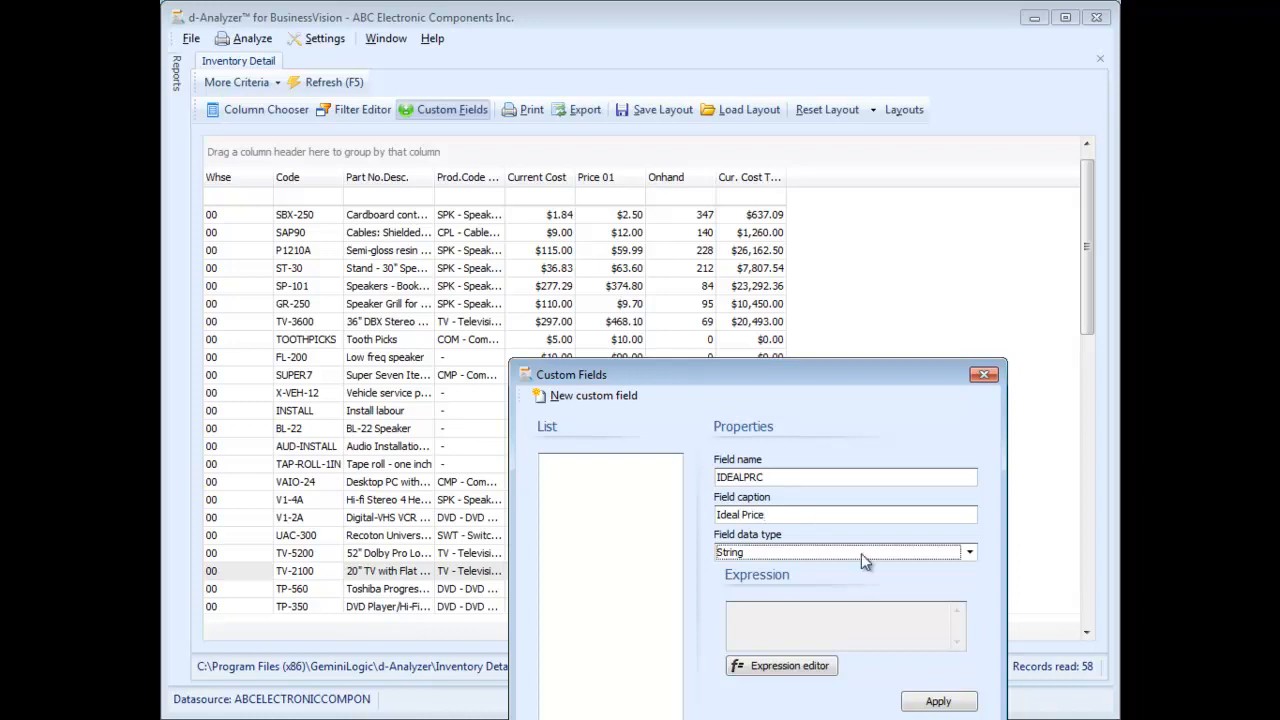
pyautogui.click(790, 560)
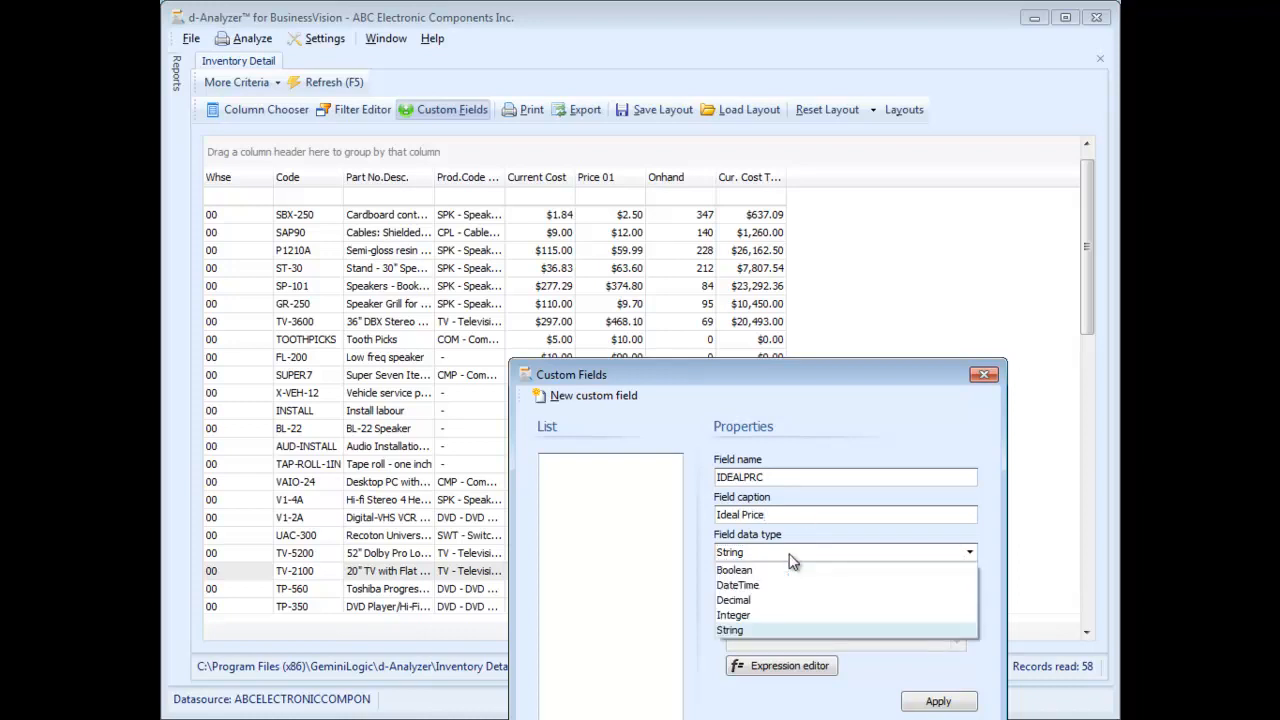
pyautogui.click(767, 599)
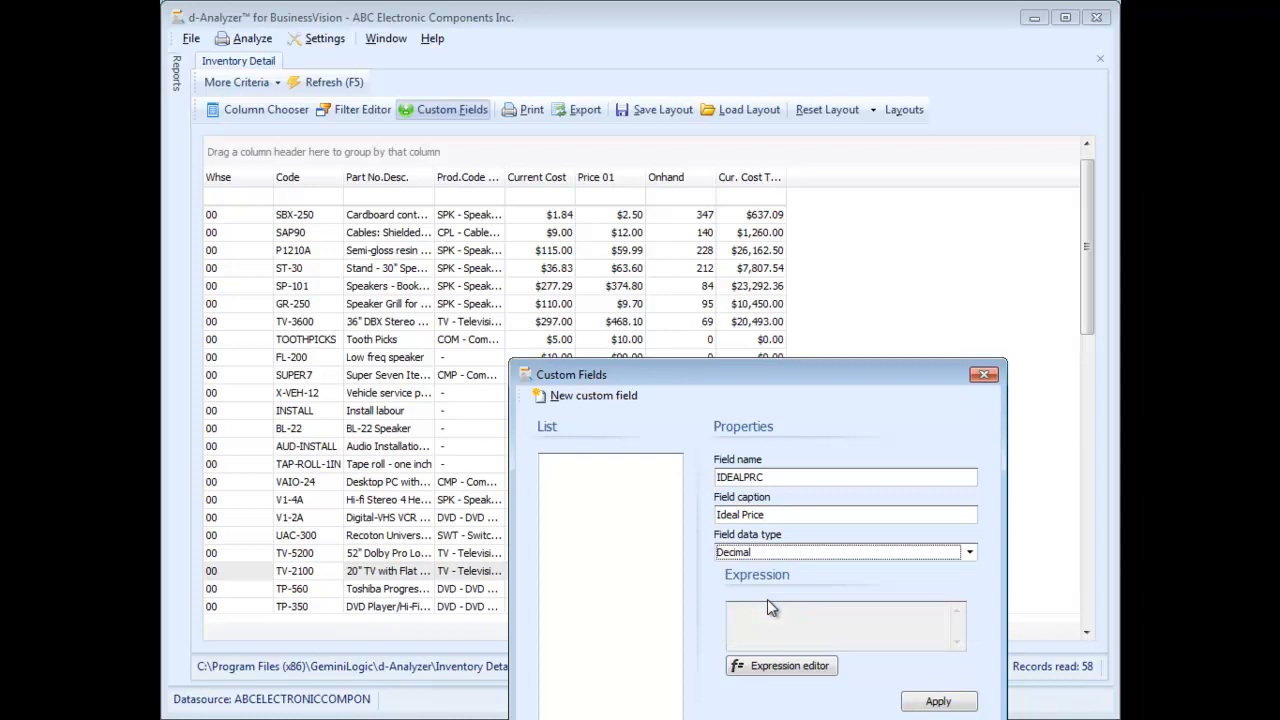
# Step: Set the Ideal Price field's expression to [Current Cost] * 1.50
pyautogui.click(783, 670)
pyautogui.moveTo(630, 166); pyautogui.dragTo(985, 315)
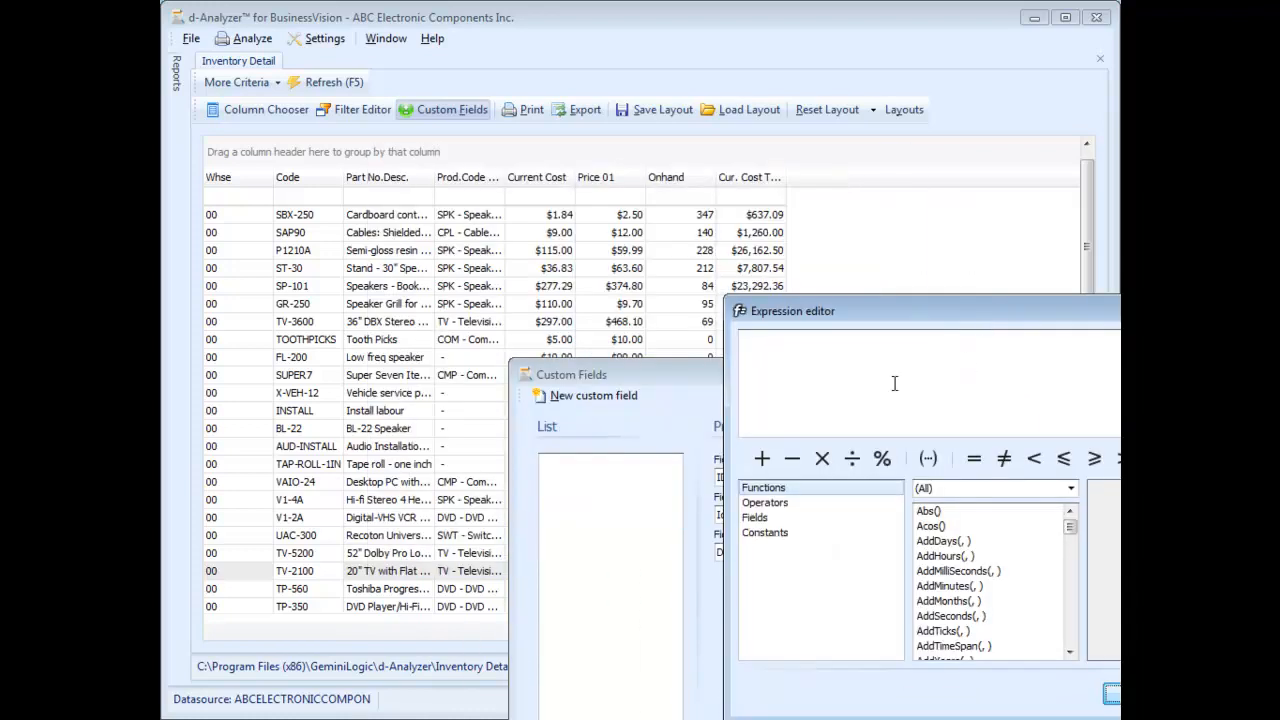
pyautogui.click(763, 518)
pyautogui.moveTo(1072, 500); pyautogui.dragTo(1071, 535)
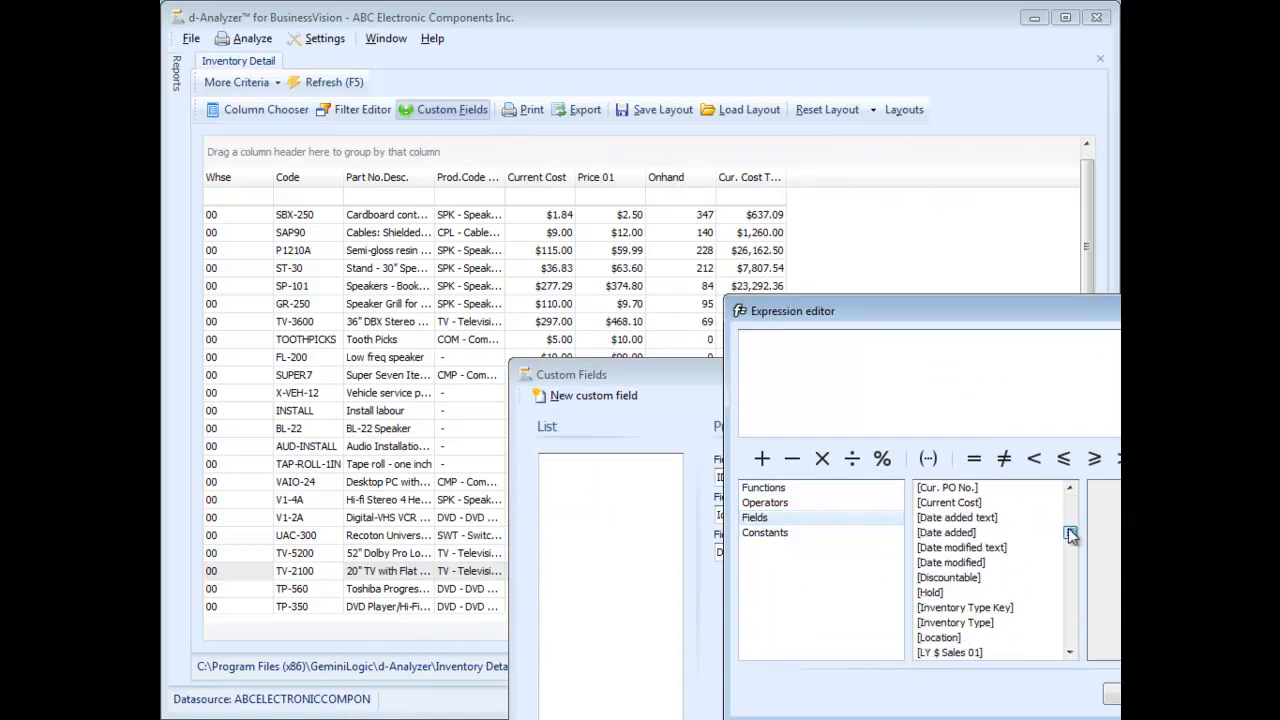
pyautogui.click(1010, 503)
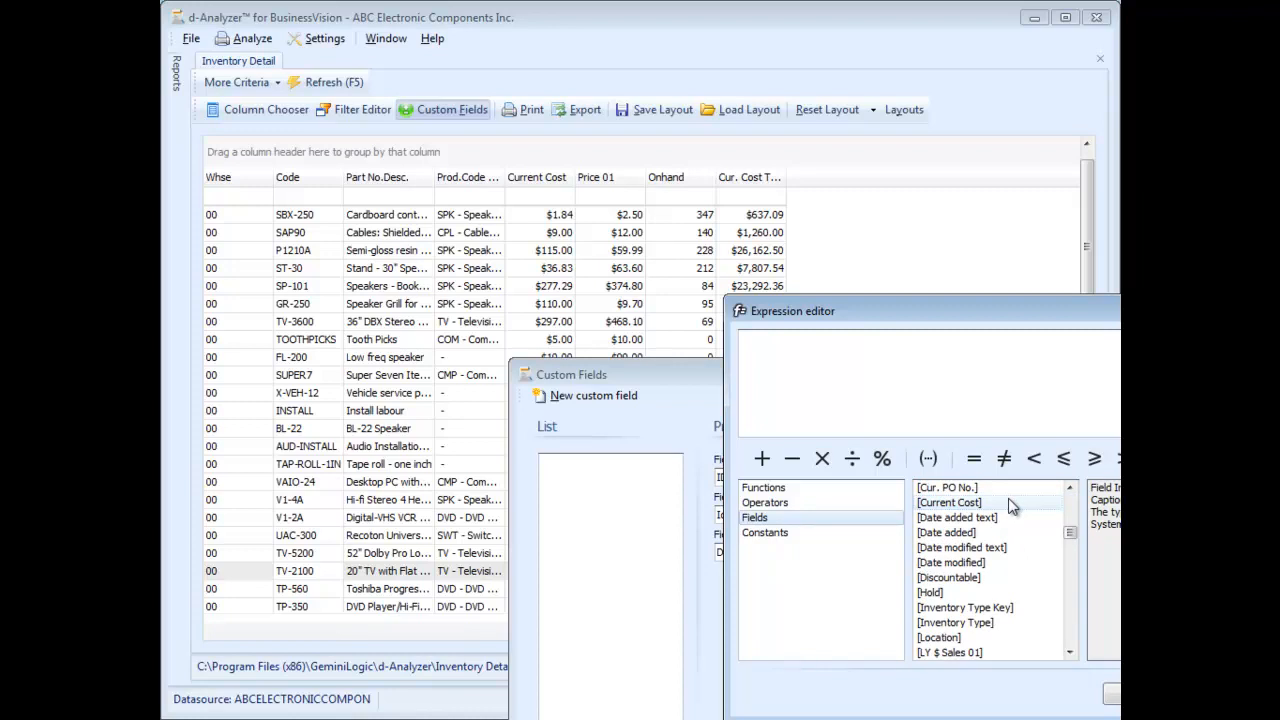
pyautogui.doubleClick(1010, 503)
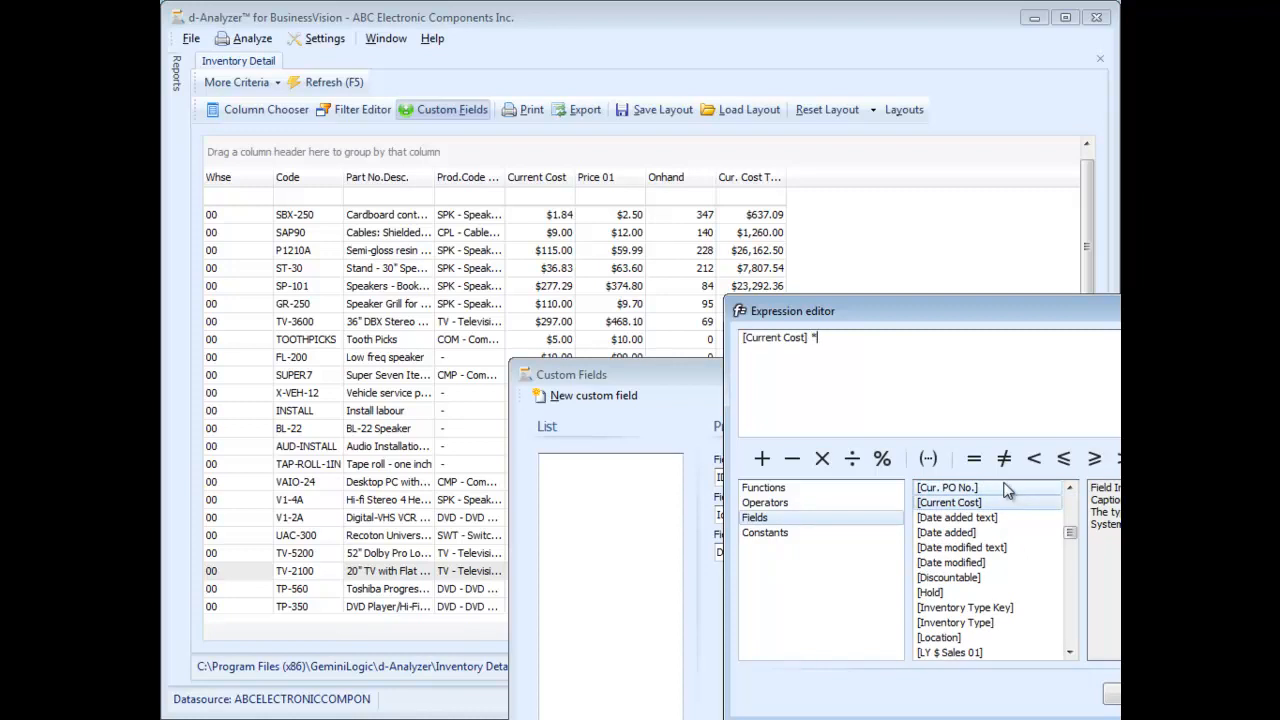
pyautogui.write('* 1.50')
pyautogui.moveTo(999, 311); pyautogui.dragTo(808, 296)
pyautogui.click(946, 680)
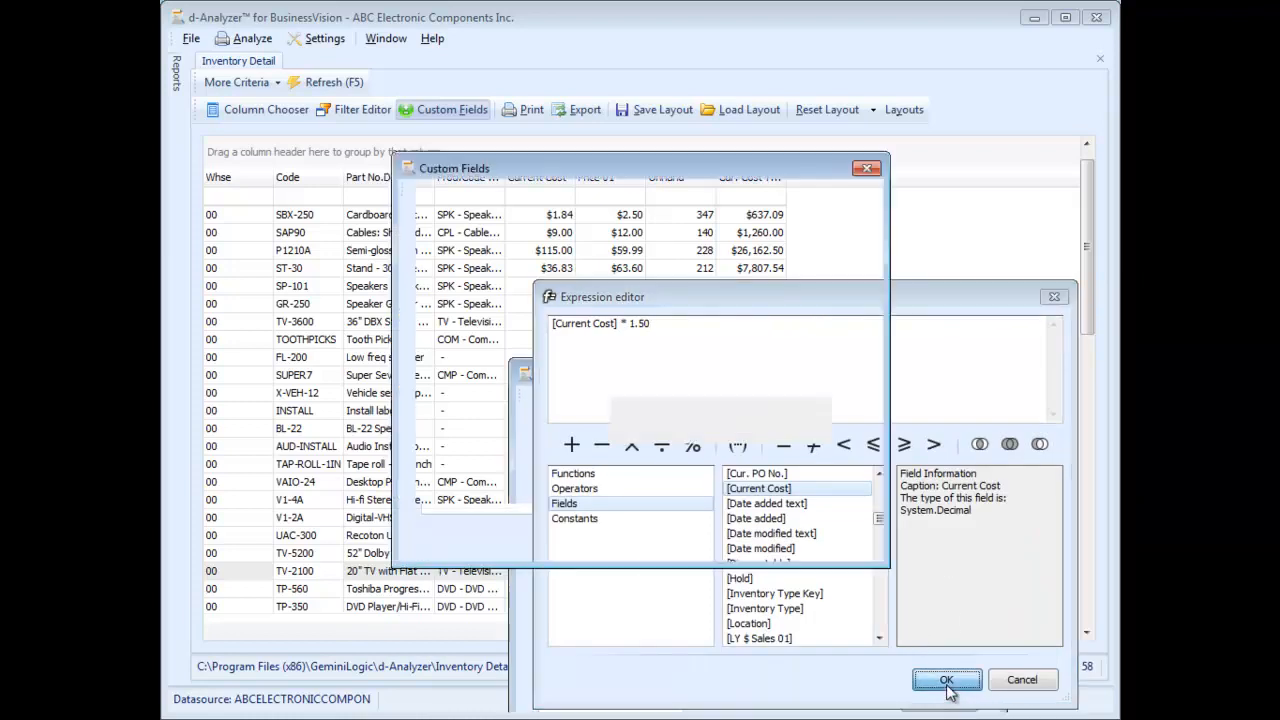
# Step: Apply and save the Ideal Price field, and move its column between Price 01 and Onhand
pyautogui.click(821, 495)
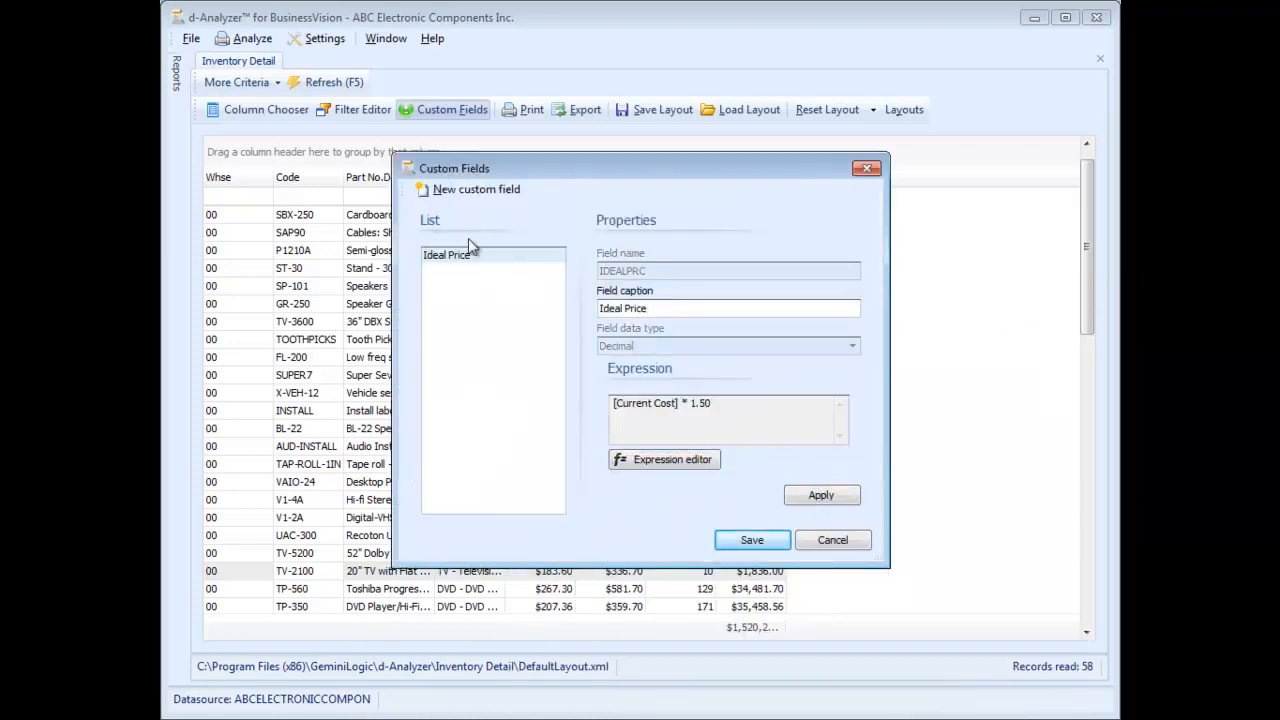
pyautogui.click(750, 540)
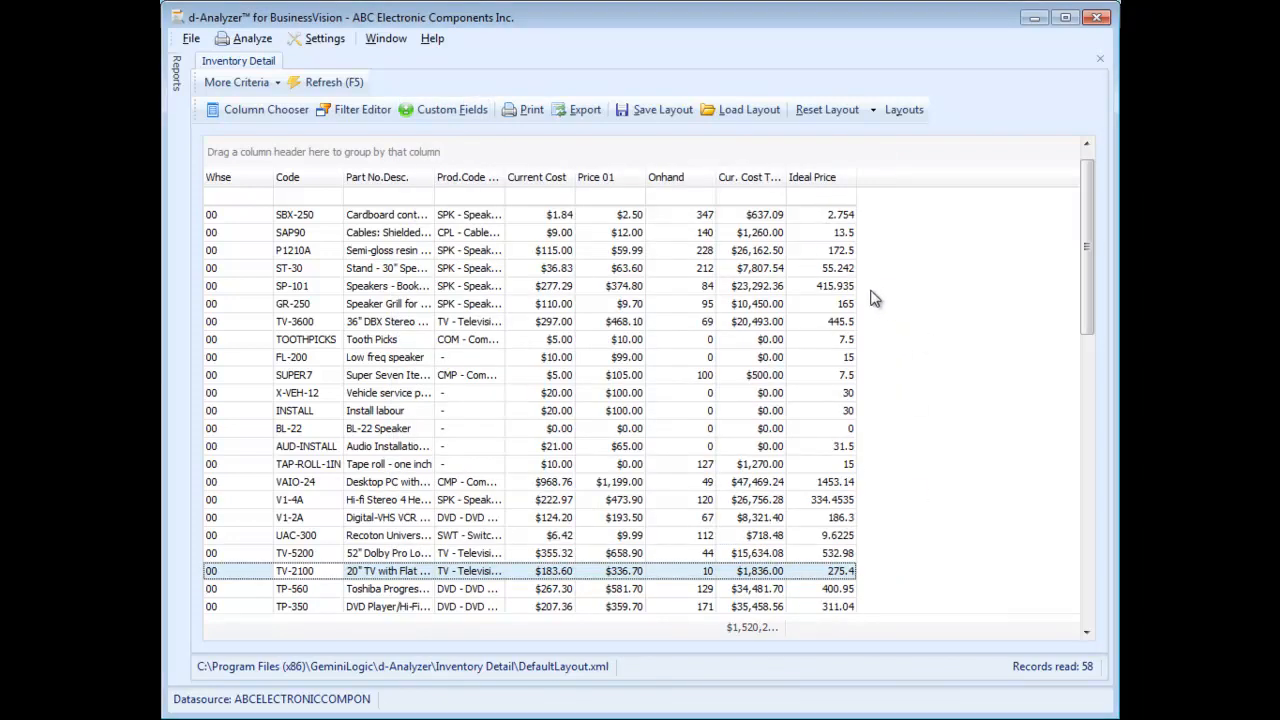
pyautogui.moveTo(840, 192); pyautogui.dragTo(666, 194)
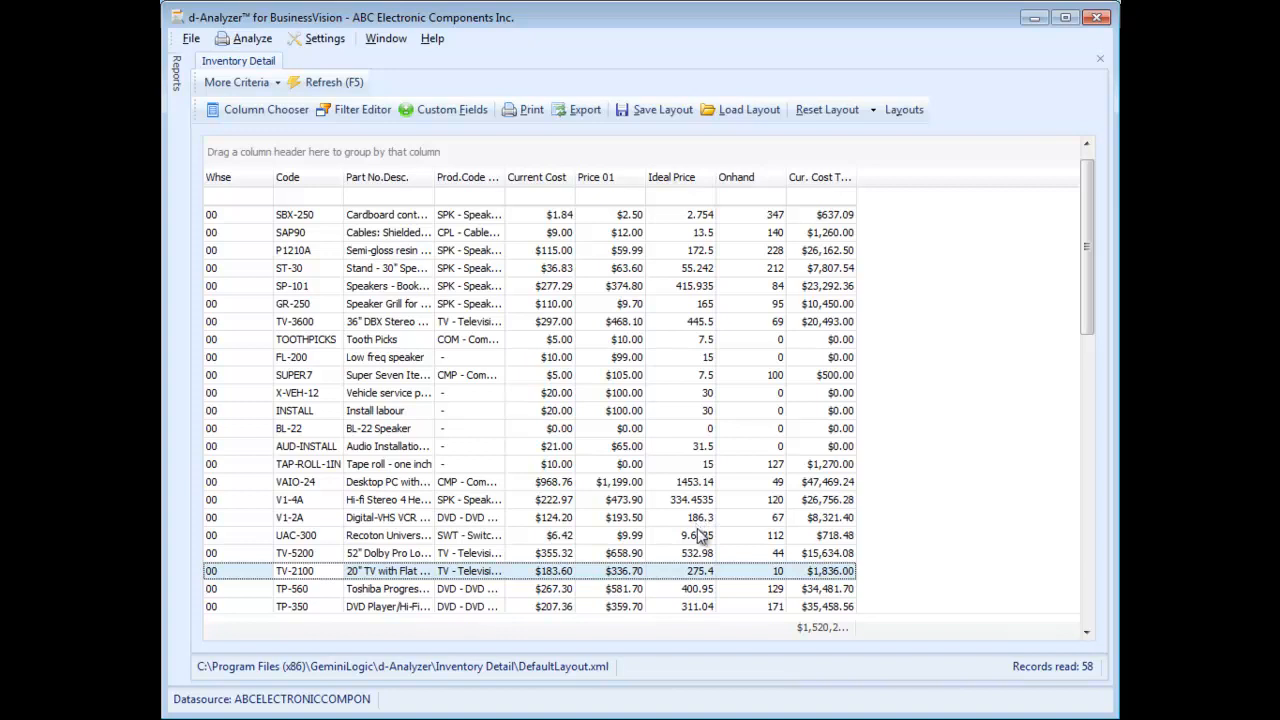
# Step: Define a second custom field named LESSTHANIDEAL with the caption Less than Ideal price and the data type Boolean
pyautogui.click(441, 110)
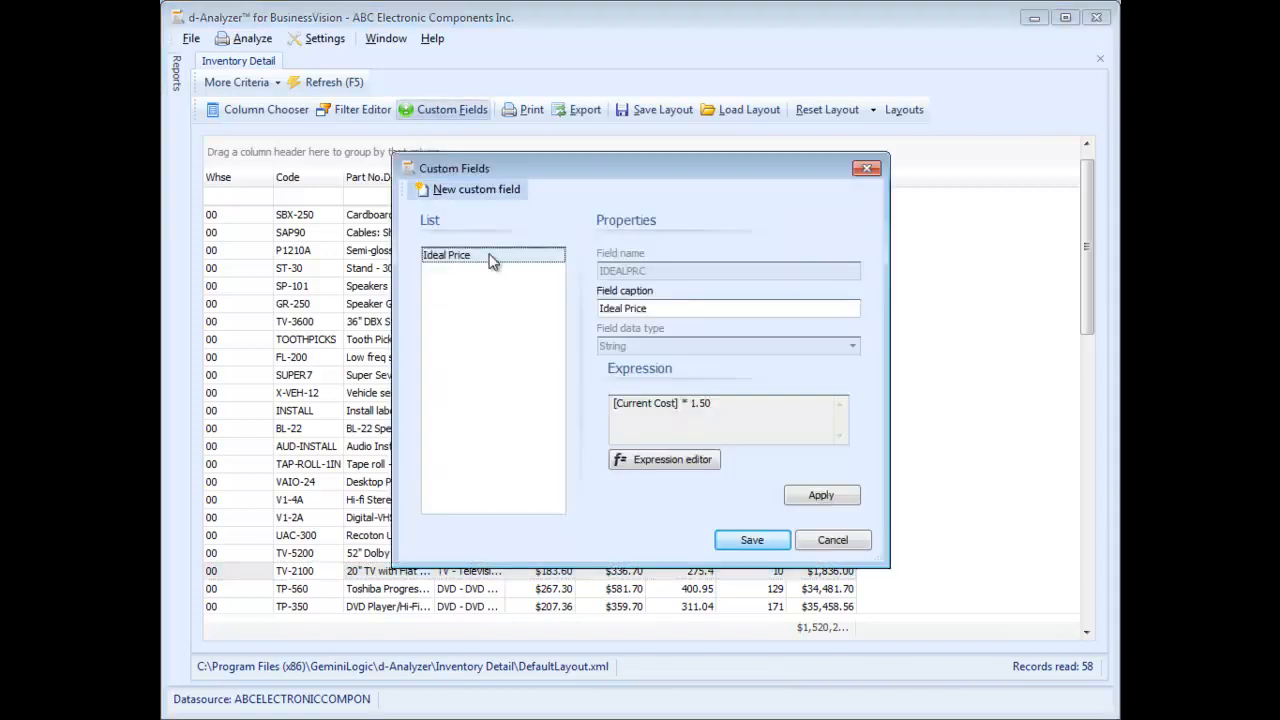
pyautogui.click(468, 190)
pyautogui.write('LESSTHANIDE')
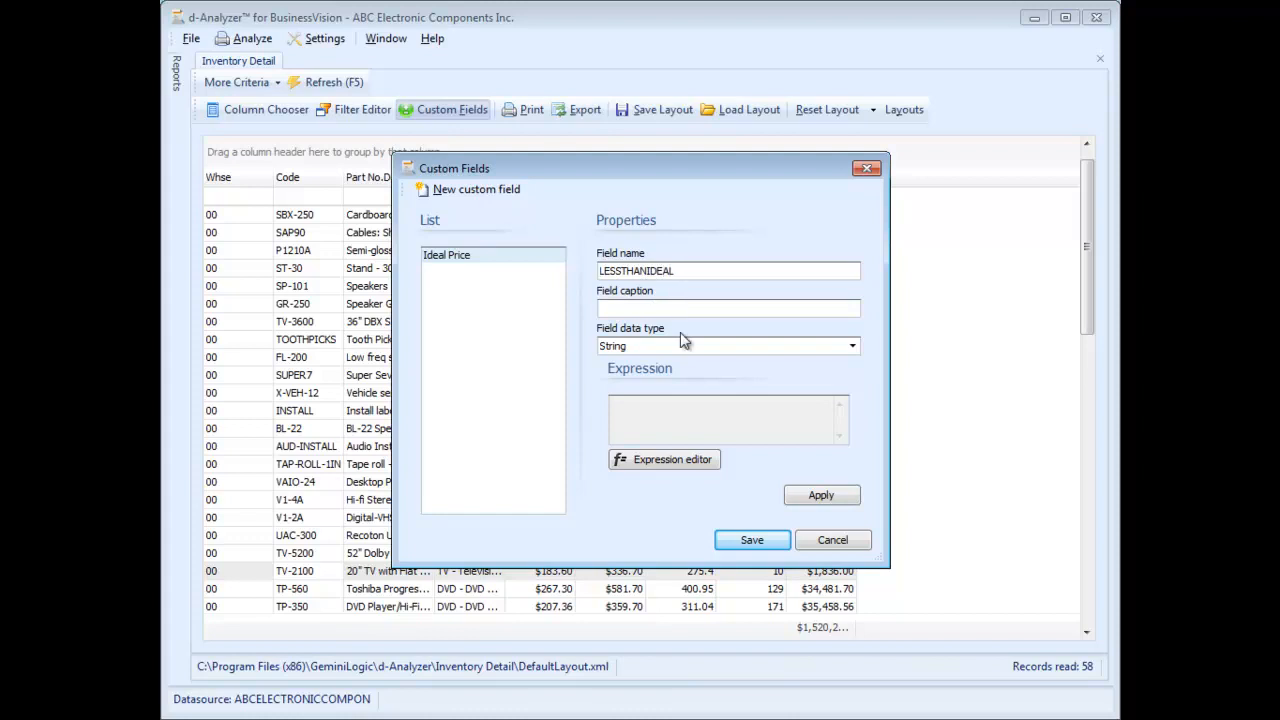
pyautogui.click(674, 305)
pyautogui.write('Less than Ideal price')
pyautogui.click(685, 345)
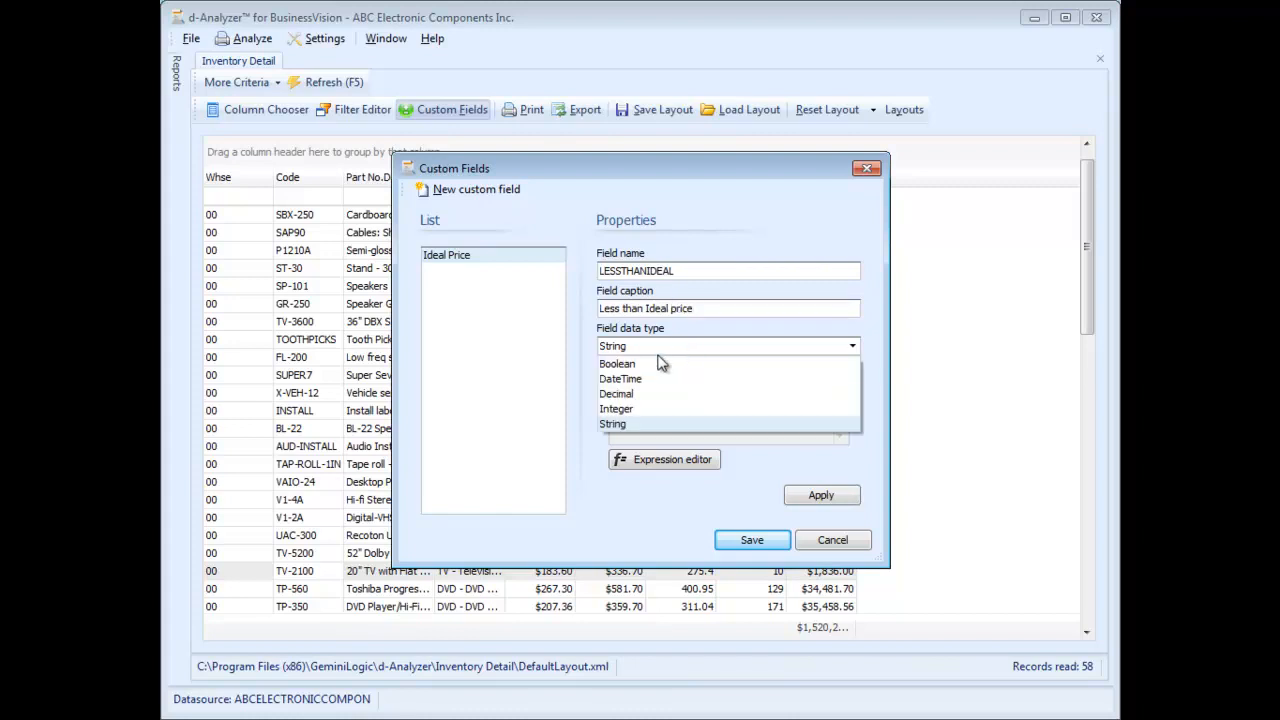
pyautogui.click(620, 364)
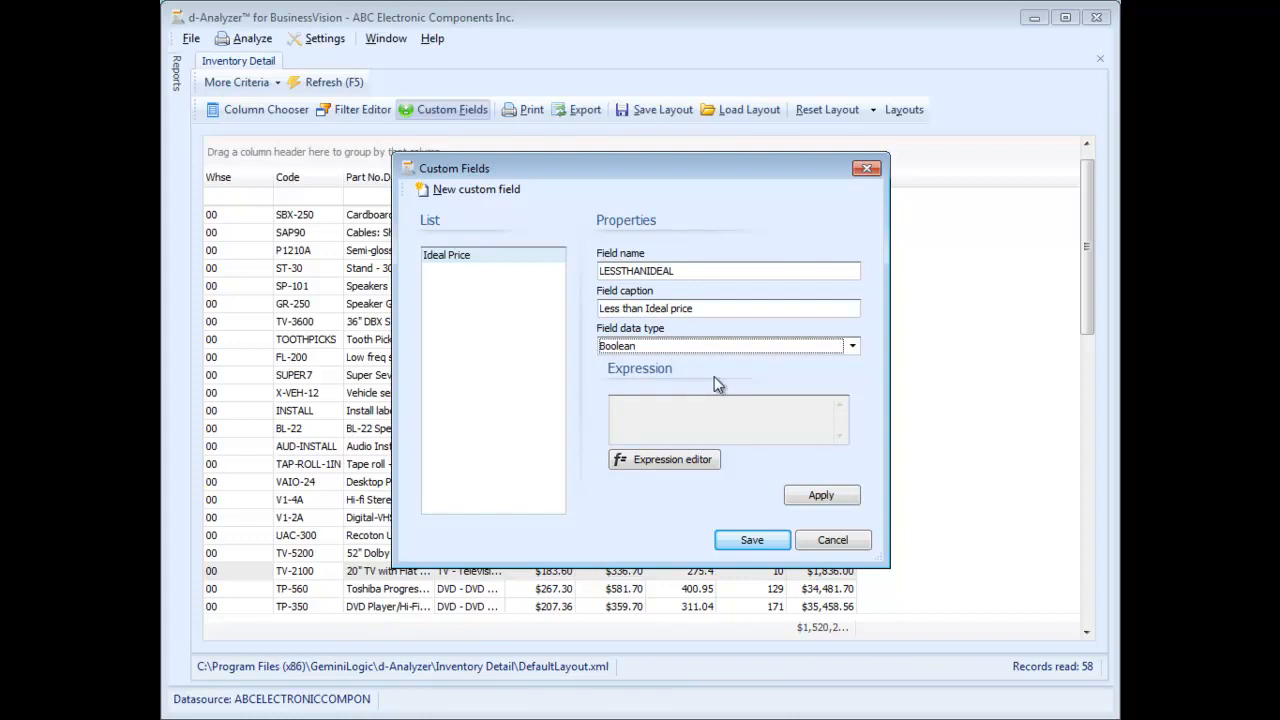
# Step: Begin the expression of the Less than Ideal price field with the [Price 01] field
pyautogui.moveTo(674, 167); pyautogui.dragTo(764, 295)
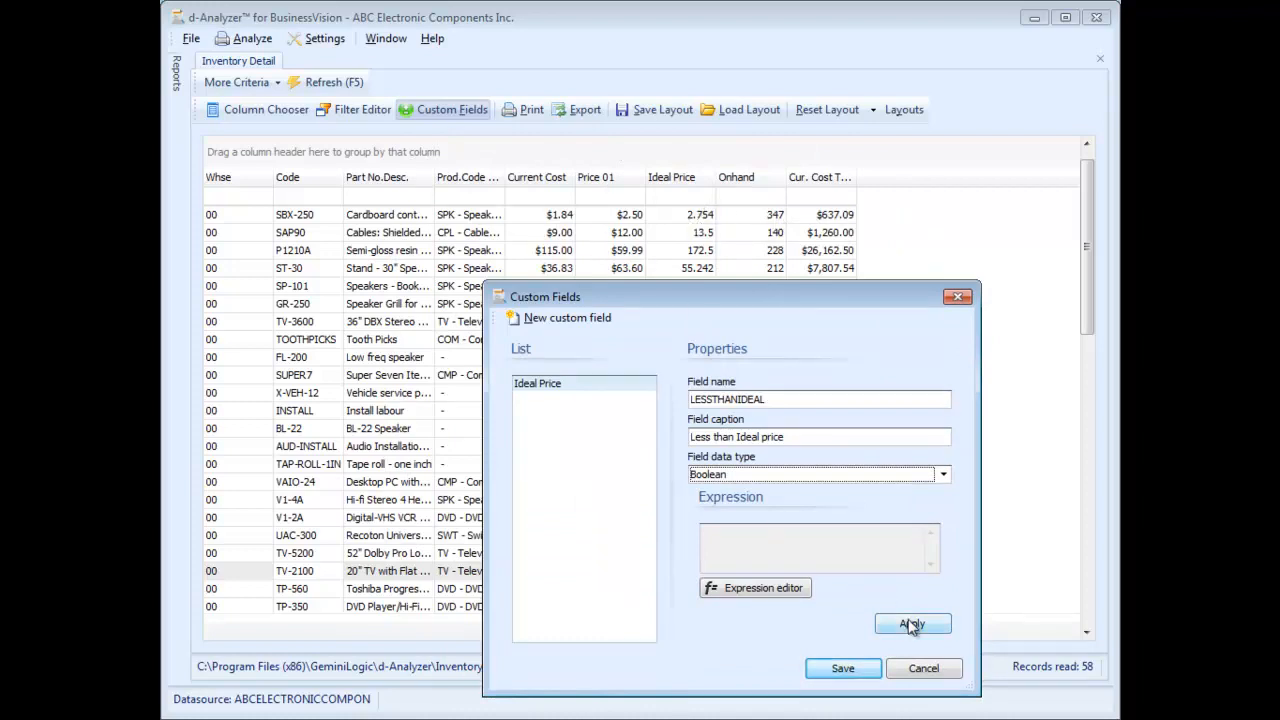
pyautogui.click(756, 587)
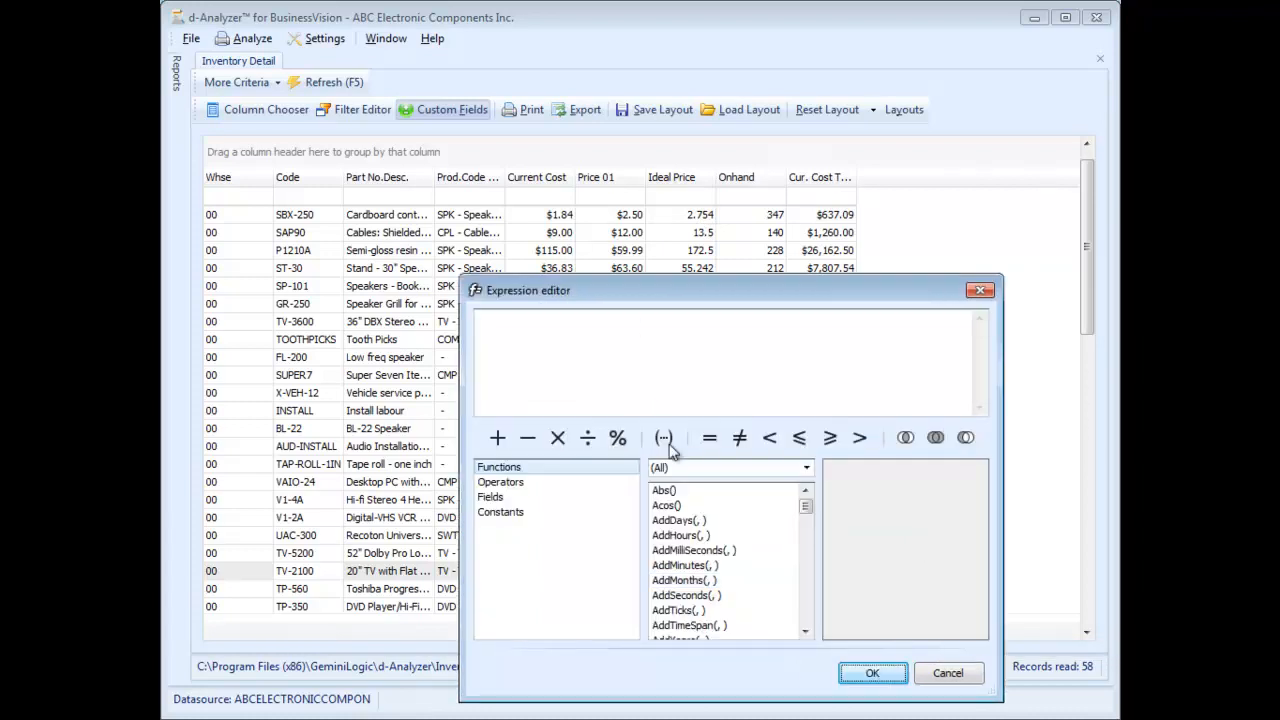
pyautogui.moveTo(634, 297); pyautogui.dragTo(683, 261)
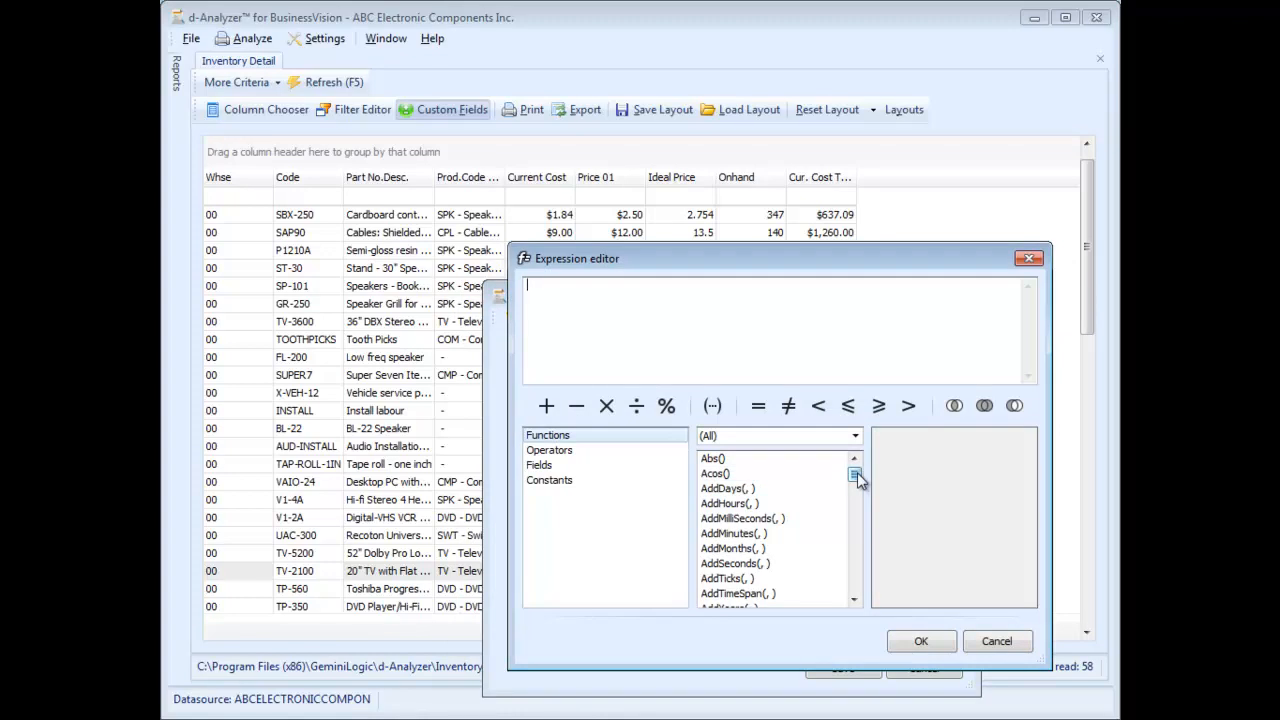
pyautogui.moveTo(856, 472); pyautogui.dragTo(853, 562)
pyautogui.click(740, 518)
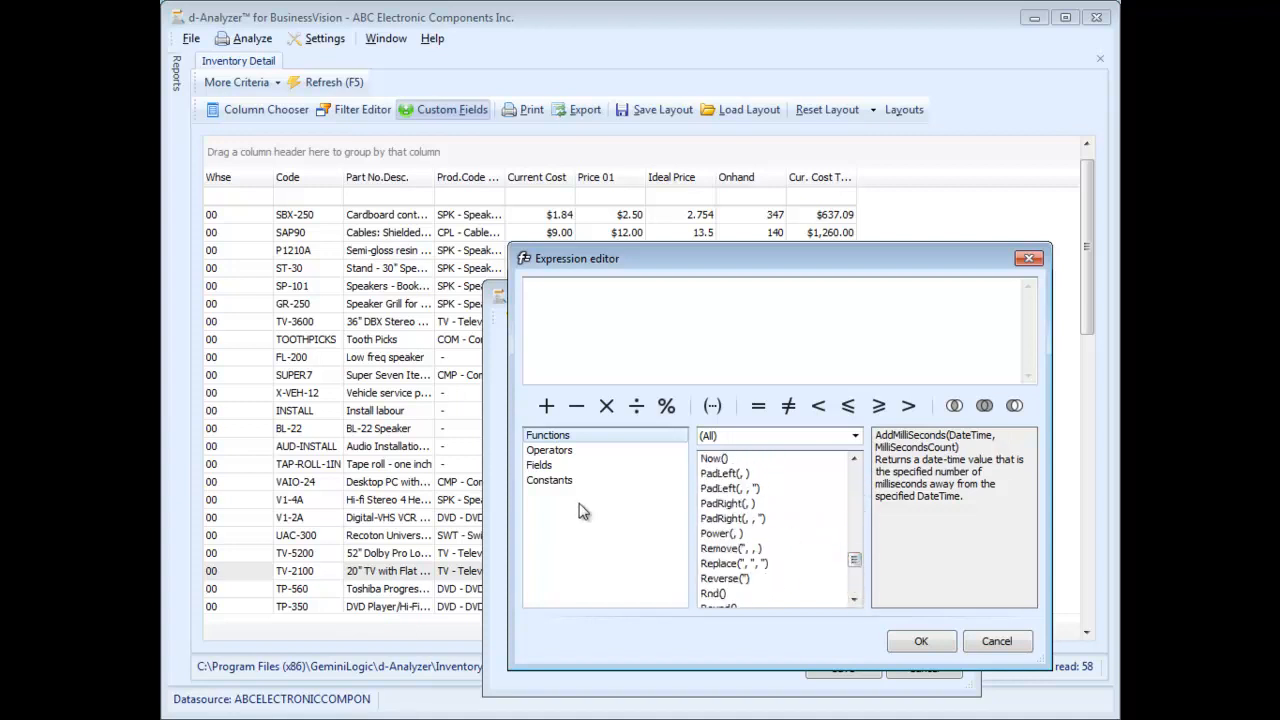
pyautogui.click(558, 466)
pyautogui.moveTo(855, 452); pyautogui.dragTo(855, 532)
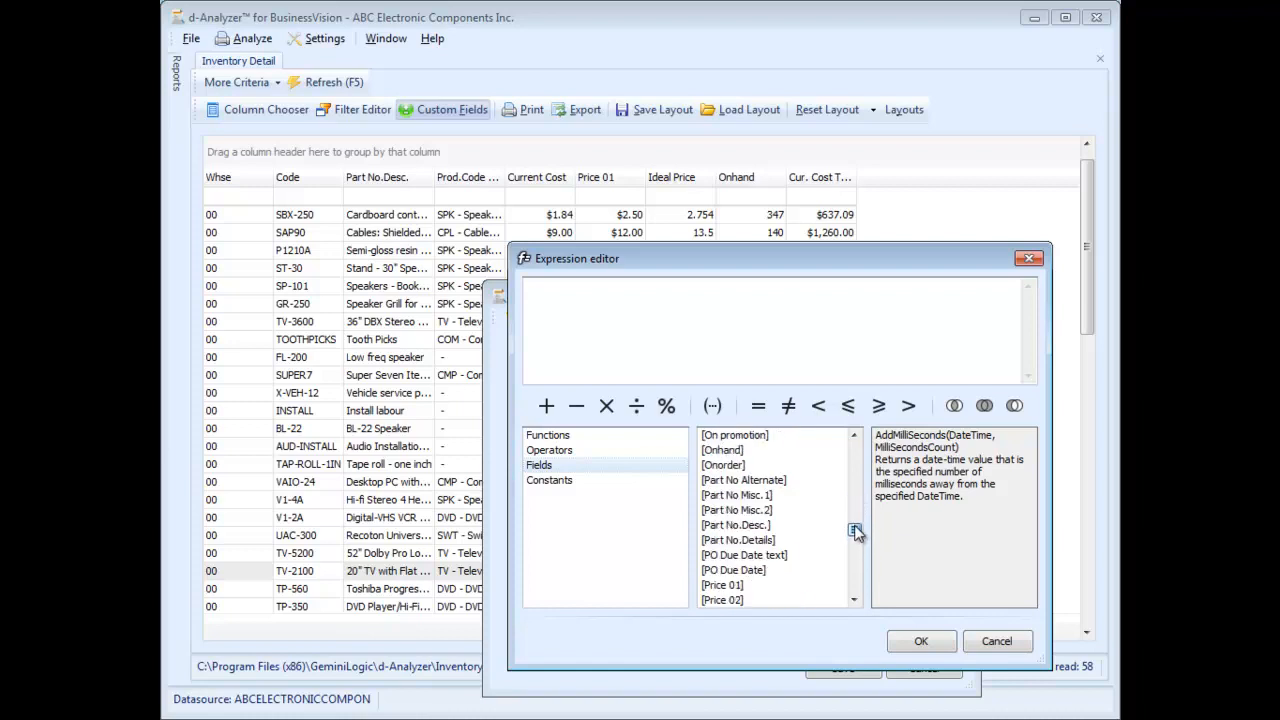
pyautogui.doubleClick(735, 585)
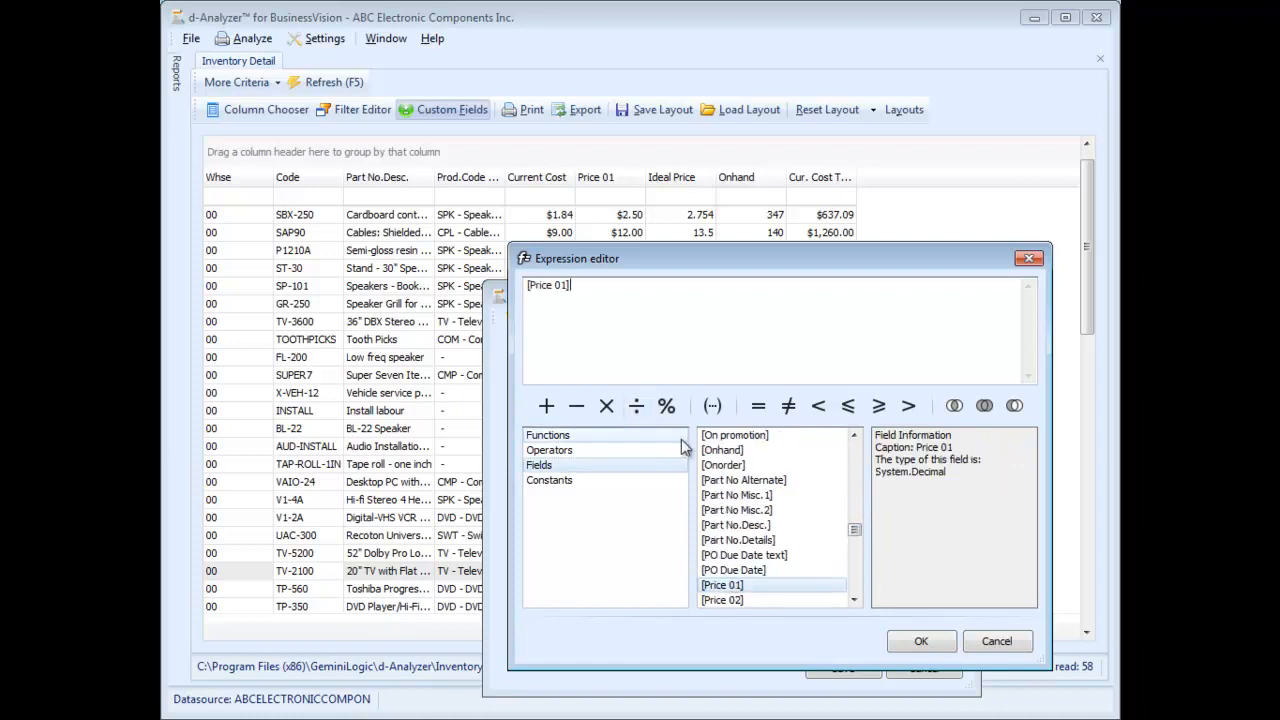
# Step: Complete the expression as [Price 01] < [Ideal Price], and apply and save the custom field
pyautogui.write('<')
pyautogui.moveTo(853, 527); pyautogui.dragTo(838, 497)
pyautogui.click(763, 496)
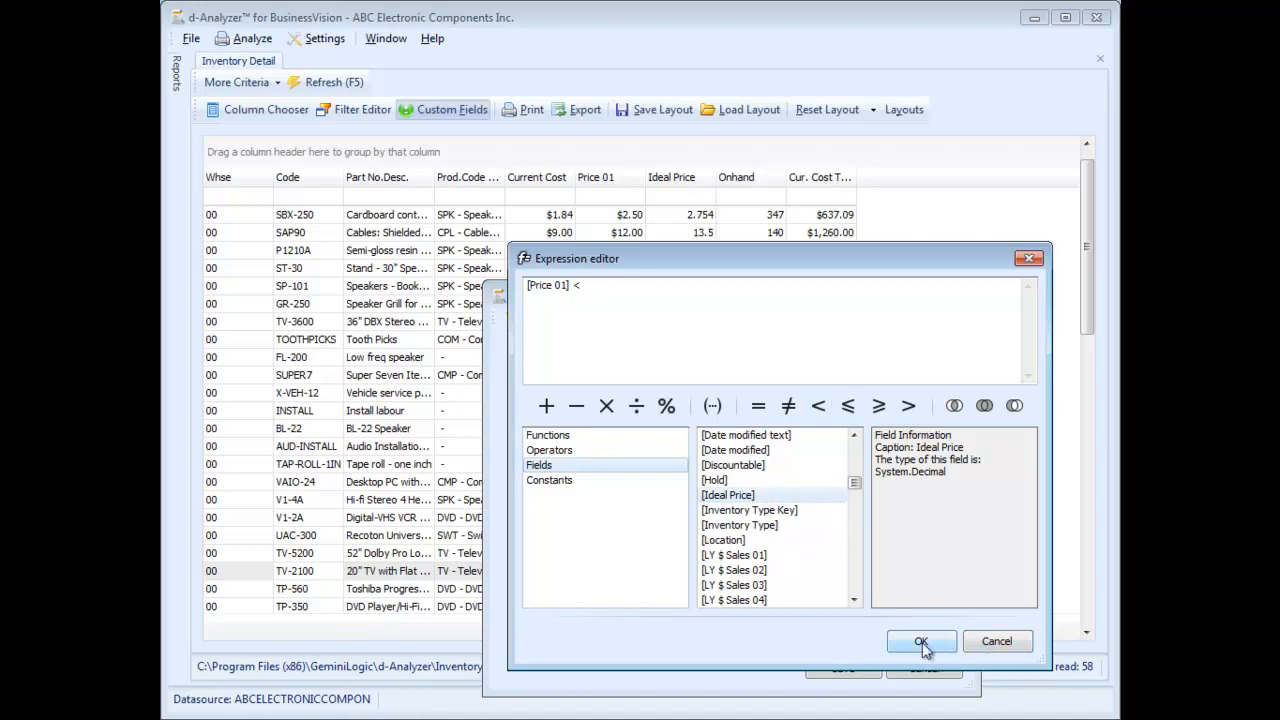
pyautogui.doubleClick(769, 498)
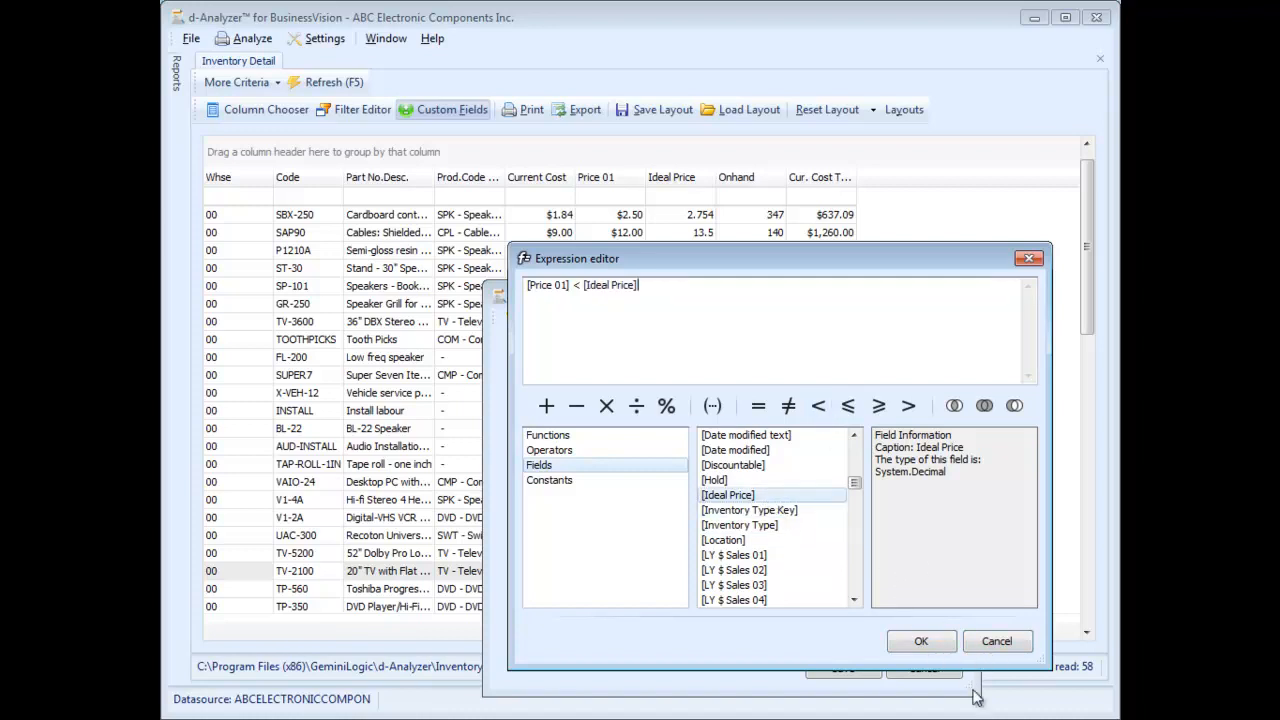
pyautogui.click(943, 645)
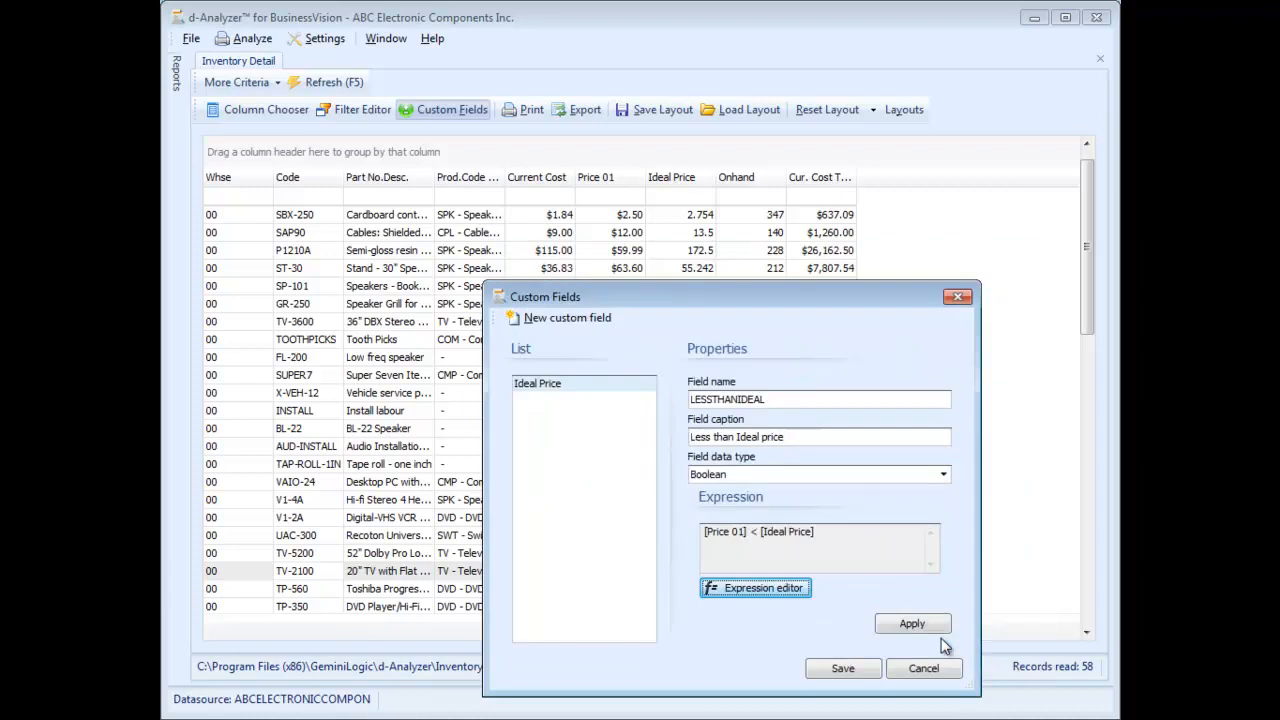
pyautogui.click(907, 625)
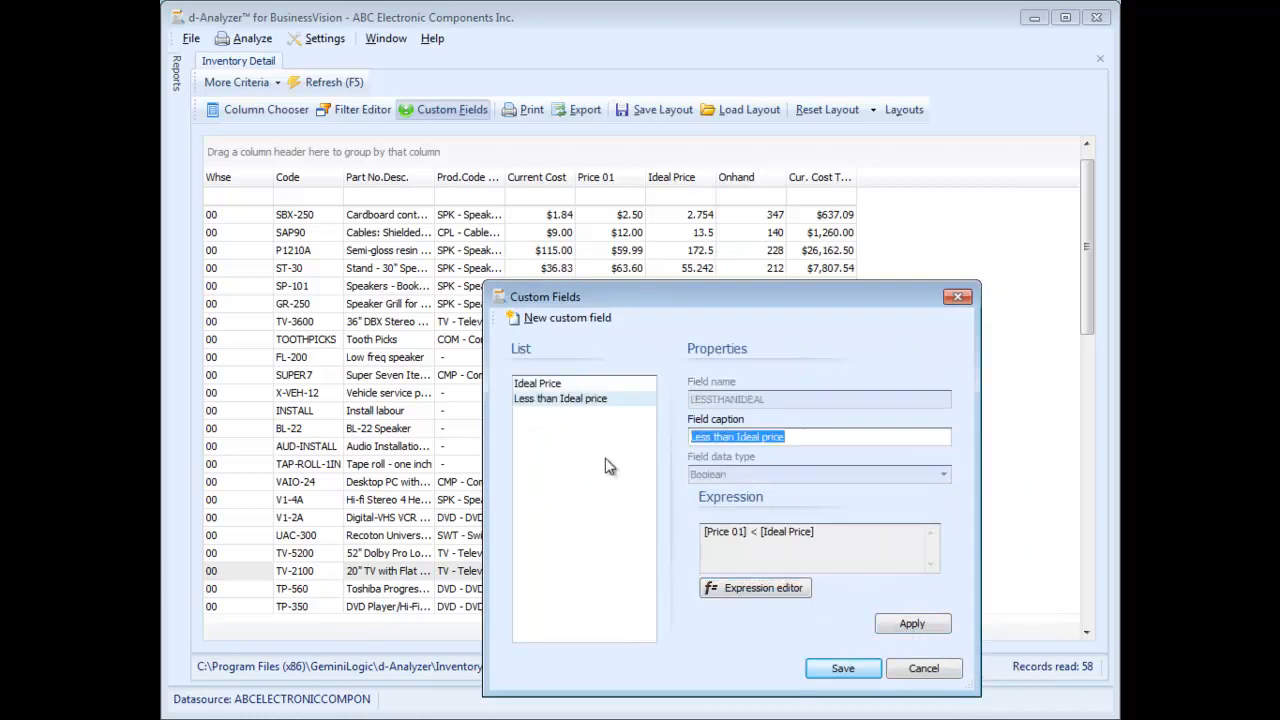
pyautogui.click(840, 669)
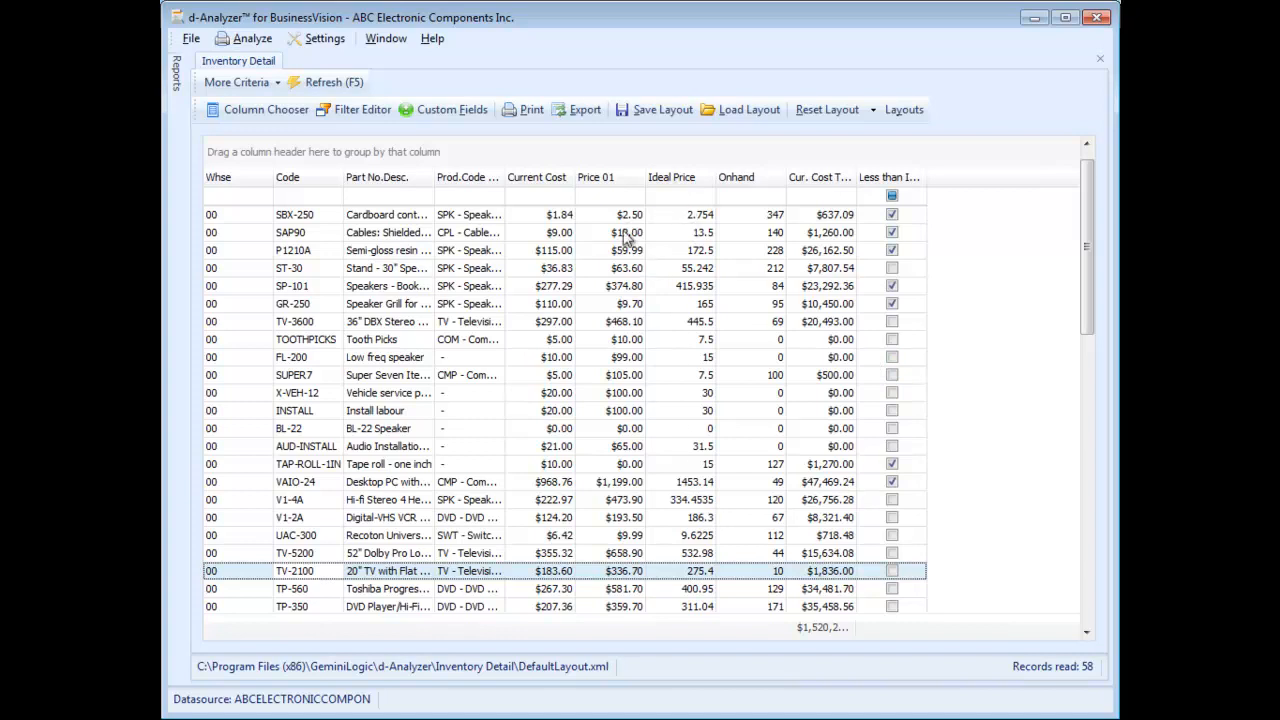
# Step: Filter the inventory list by the Less than Ideal price column to show only the checked items
pyautogui.click(681, 485)
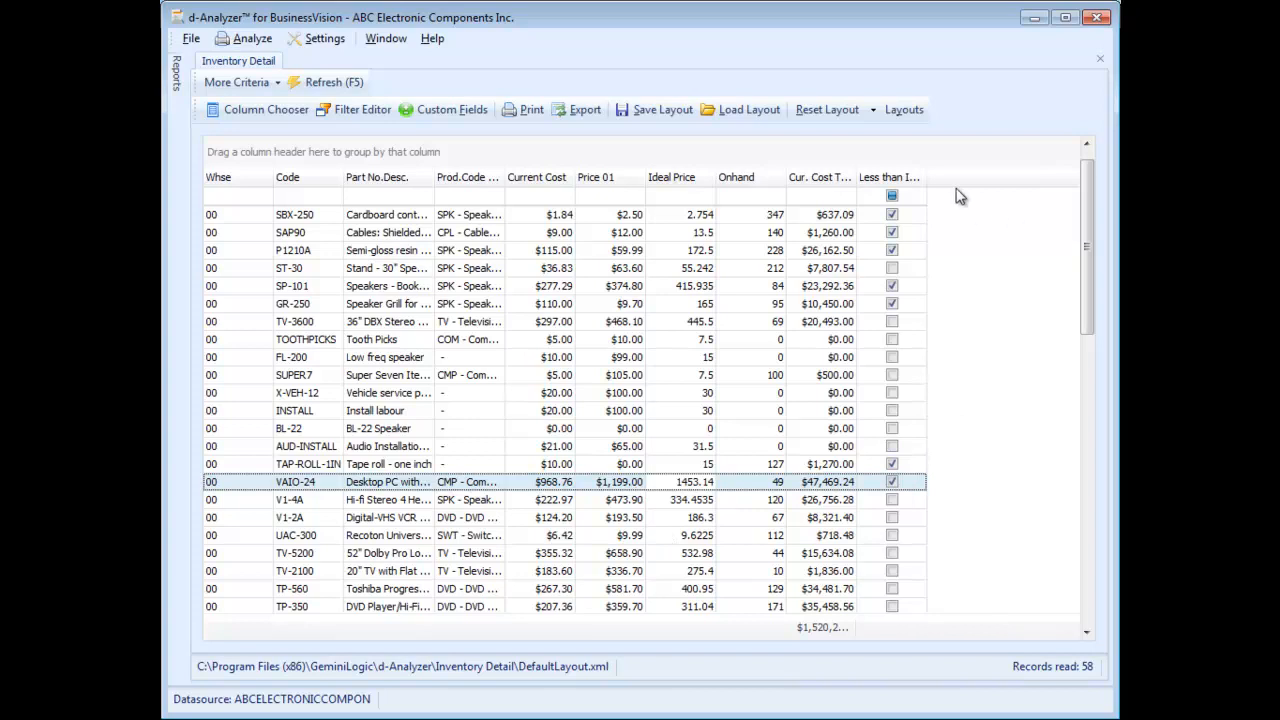
pyautogui.moveTo(1096, 256); pyautogui.dragTo(1070, 204)
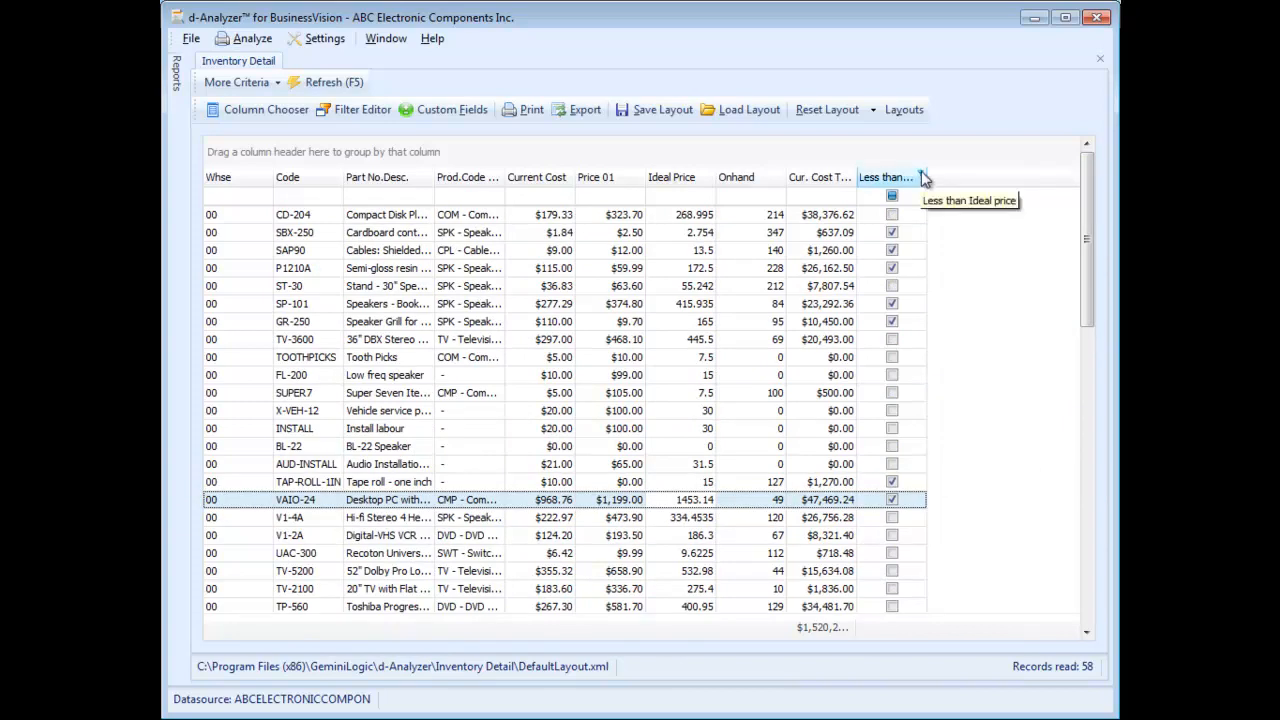
pyautogui.click(922, 177)
pyautogui.click(940, 247)
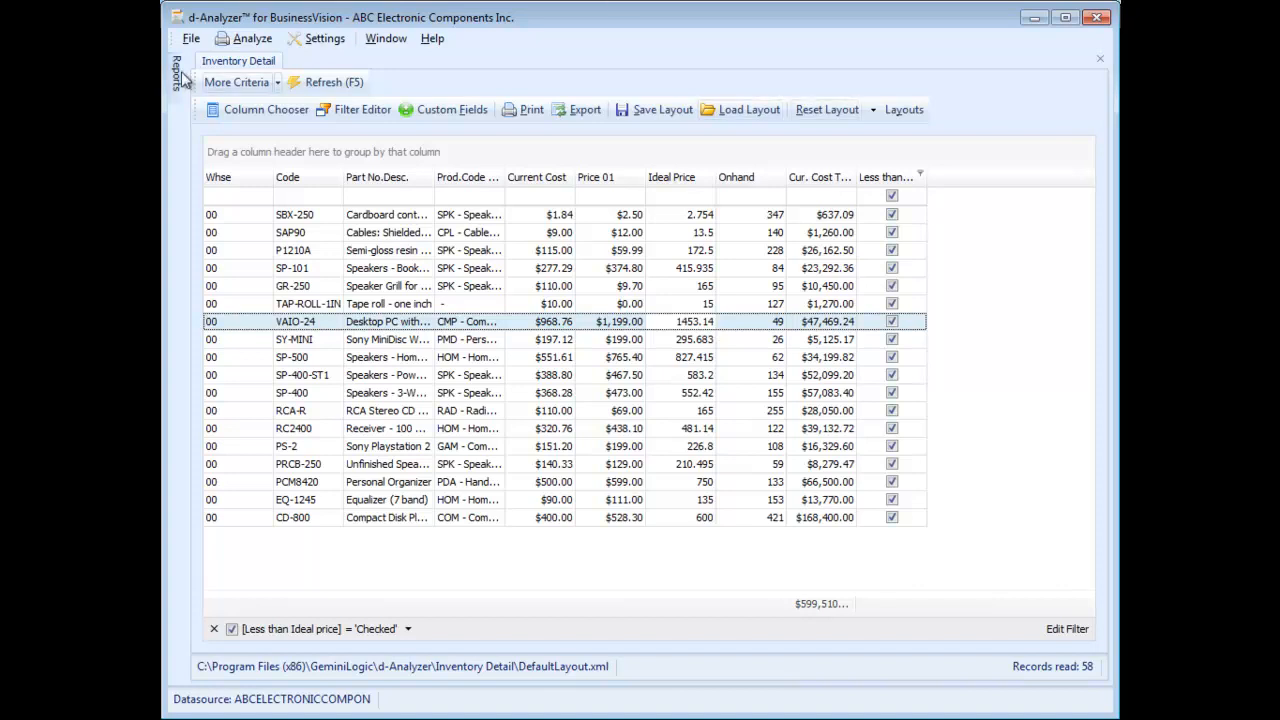
# Step: Open the Sales Analysis Summary and Sales Analysis Detail reports
pyautogui.moveTo(181, 71)
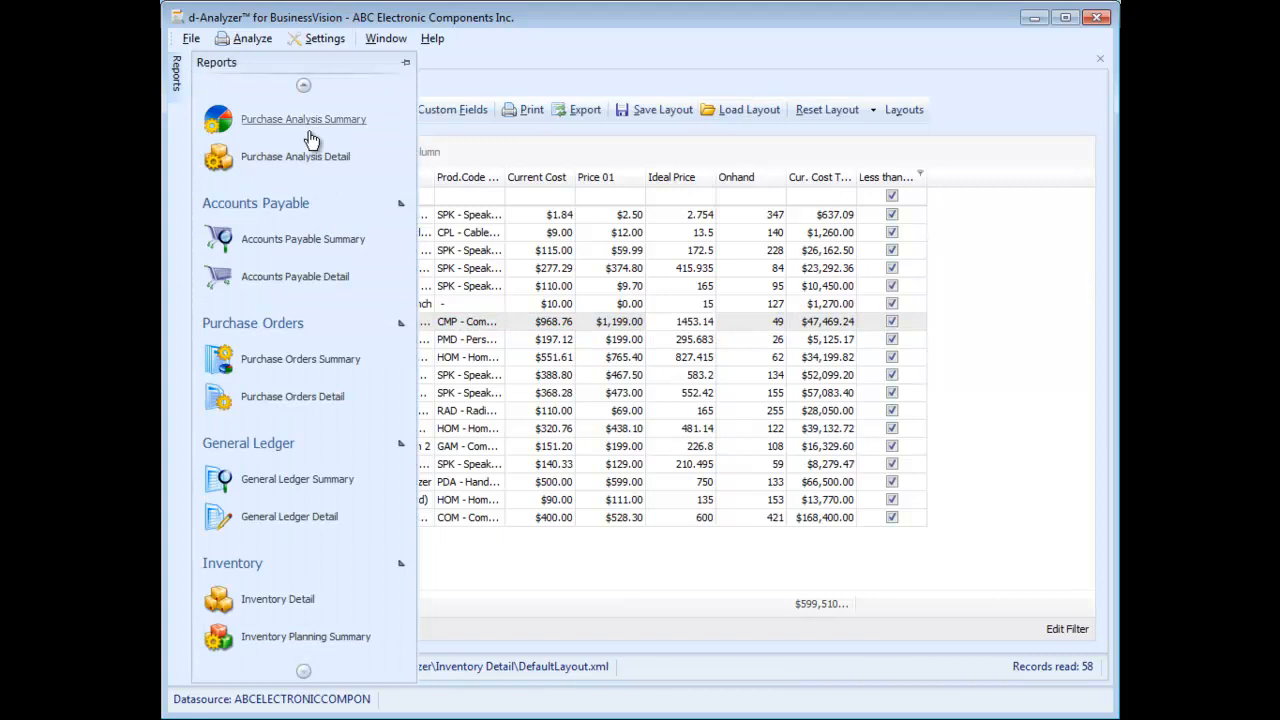
pyautogui.click(306, 87)
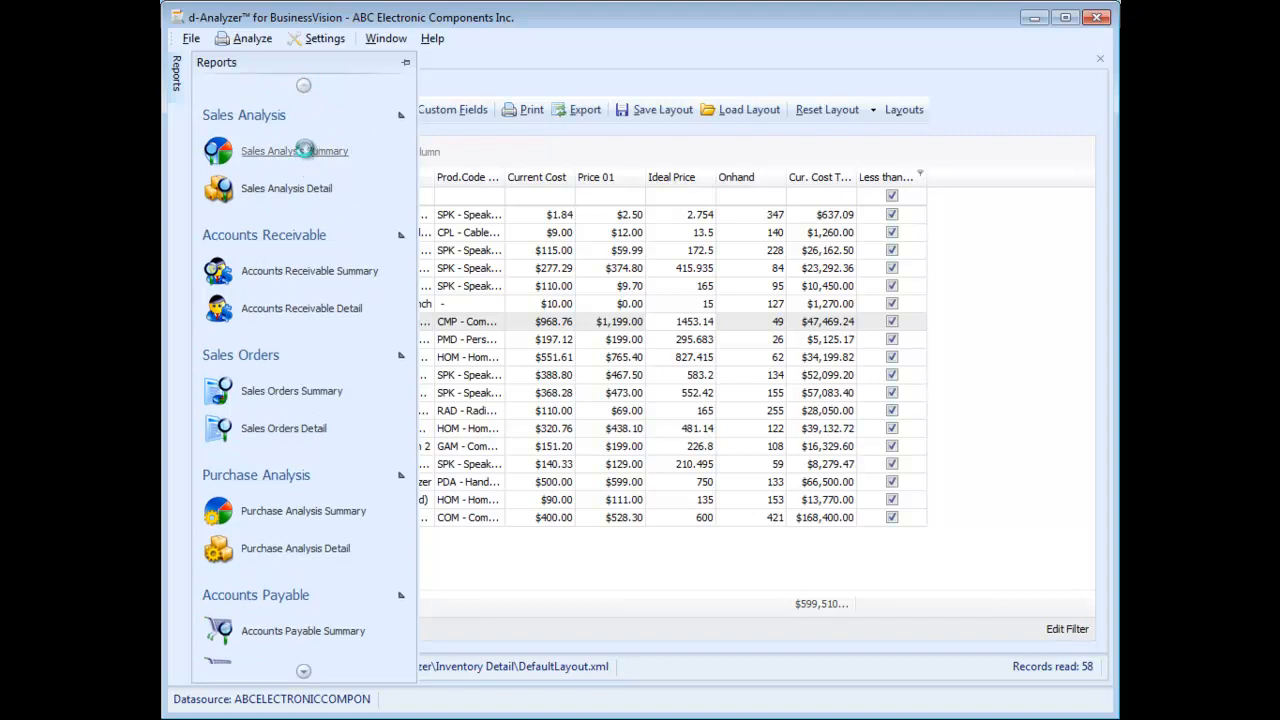
pyautogui.click(322, 189)
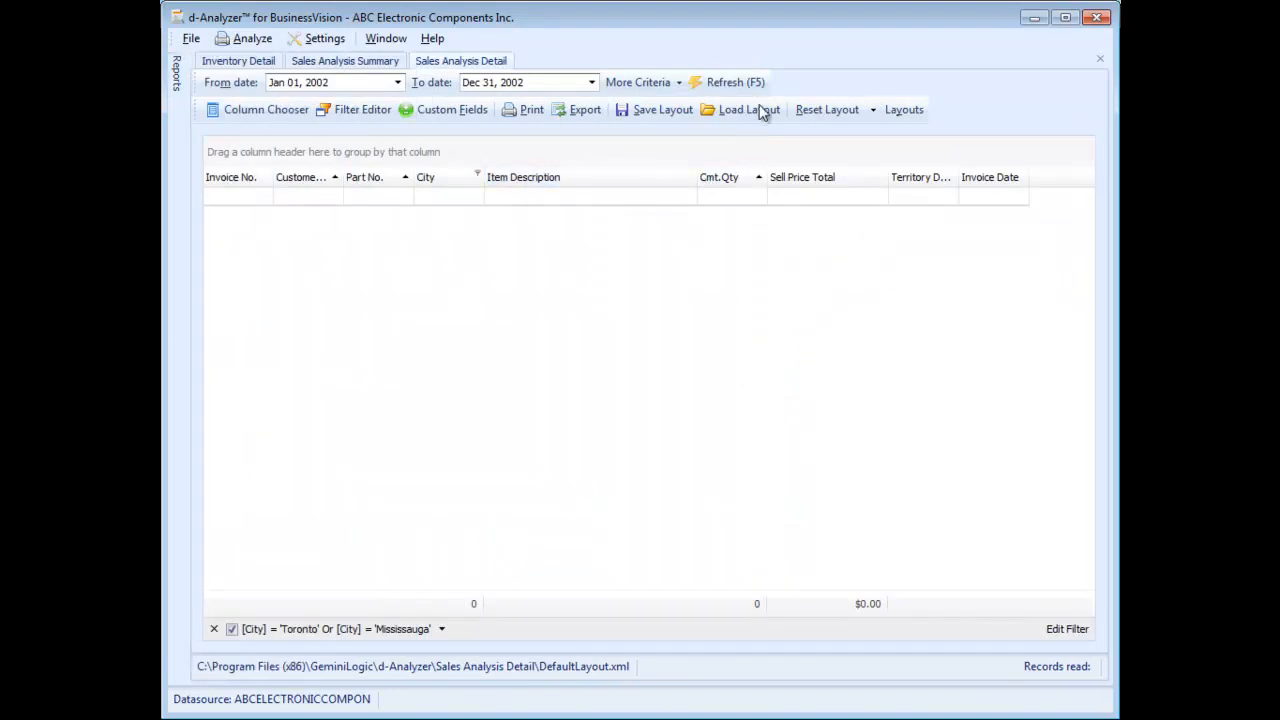
# Step: Load the saved Commission report layout into the Sales Analysis Detail report
pyautogui.click(903, 114)
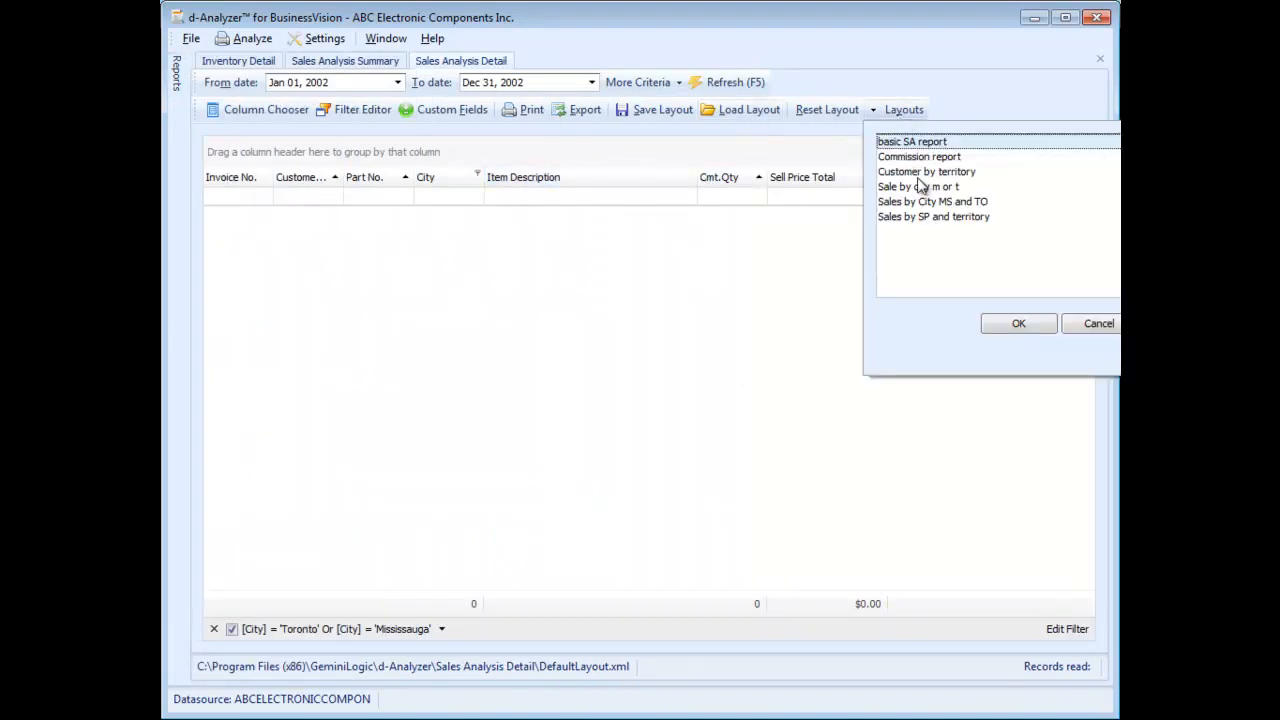
pyautogui.click(907, 157)
pyautogui.click(999, 325)
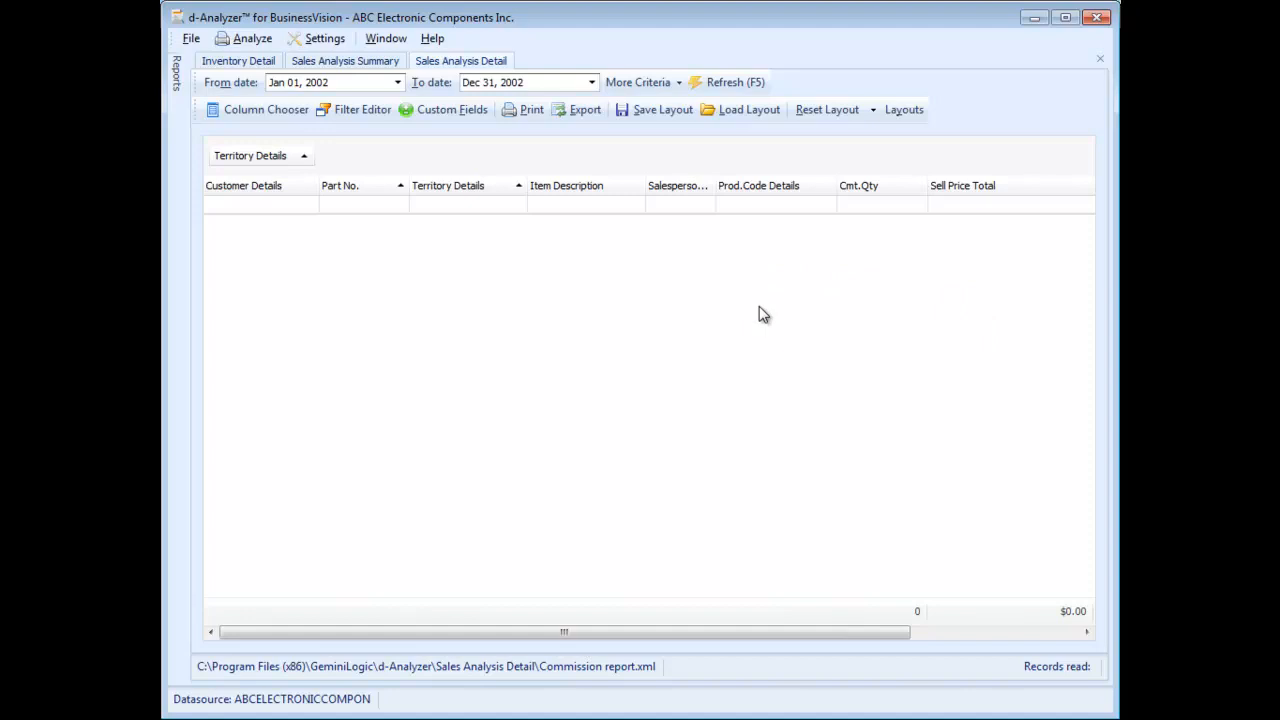
pyautogui.click(903, 112)
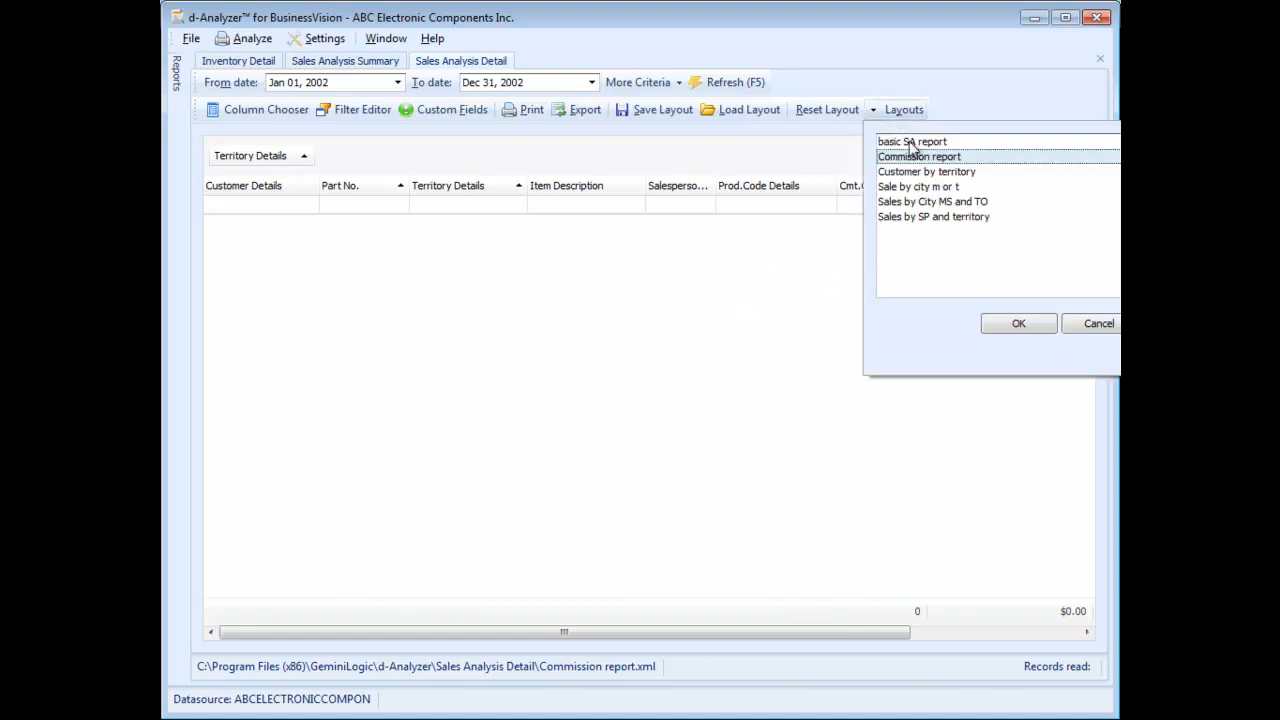
pyautogui.doubleClick(912, 158)
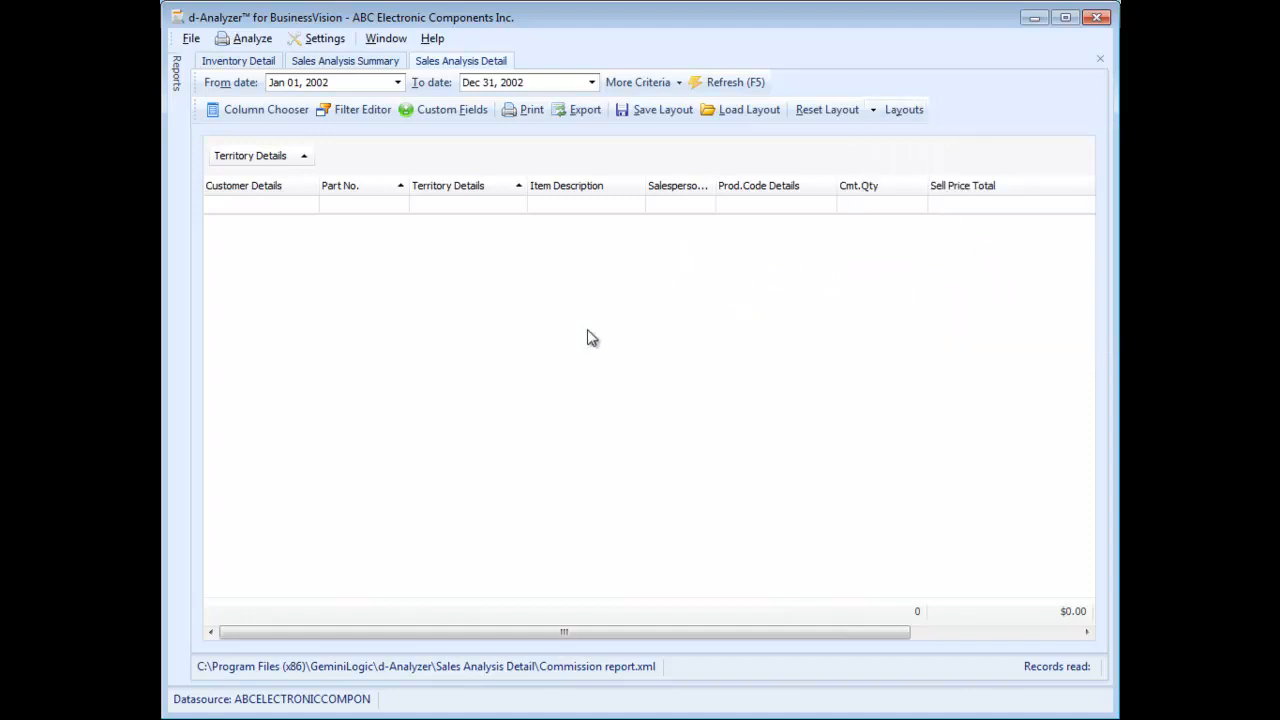
# Step: Set the report's start date to Jan 01, 2000 and refresh the sales data
pyautogui.moveTo(815, 638); pyautogui.dragTo(991, 631)
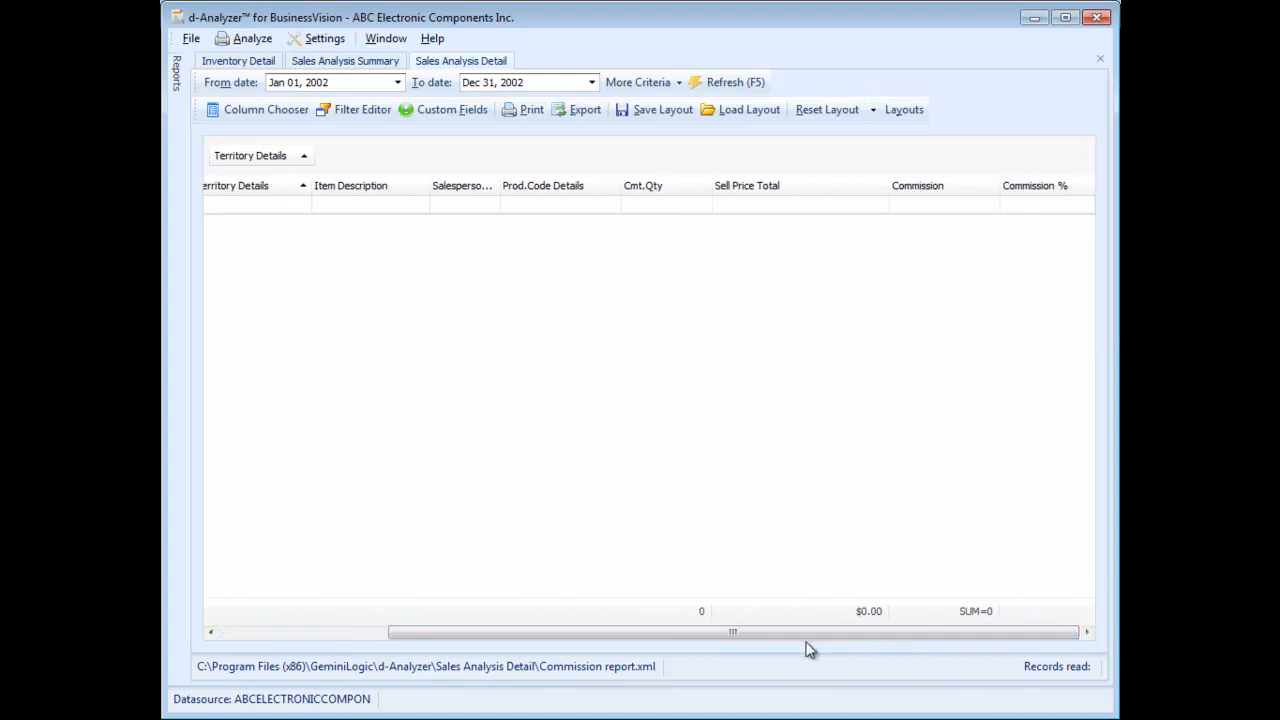
pyautogui.moveTo(791, 634); pyautogui.dragTo(543, 629)
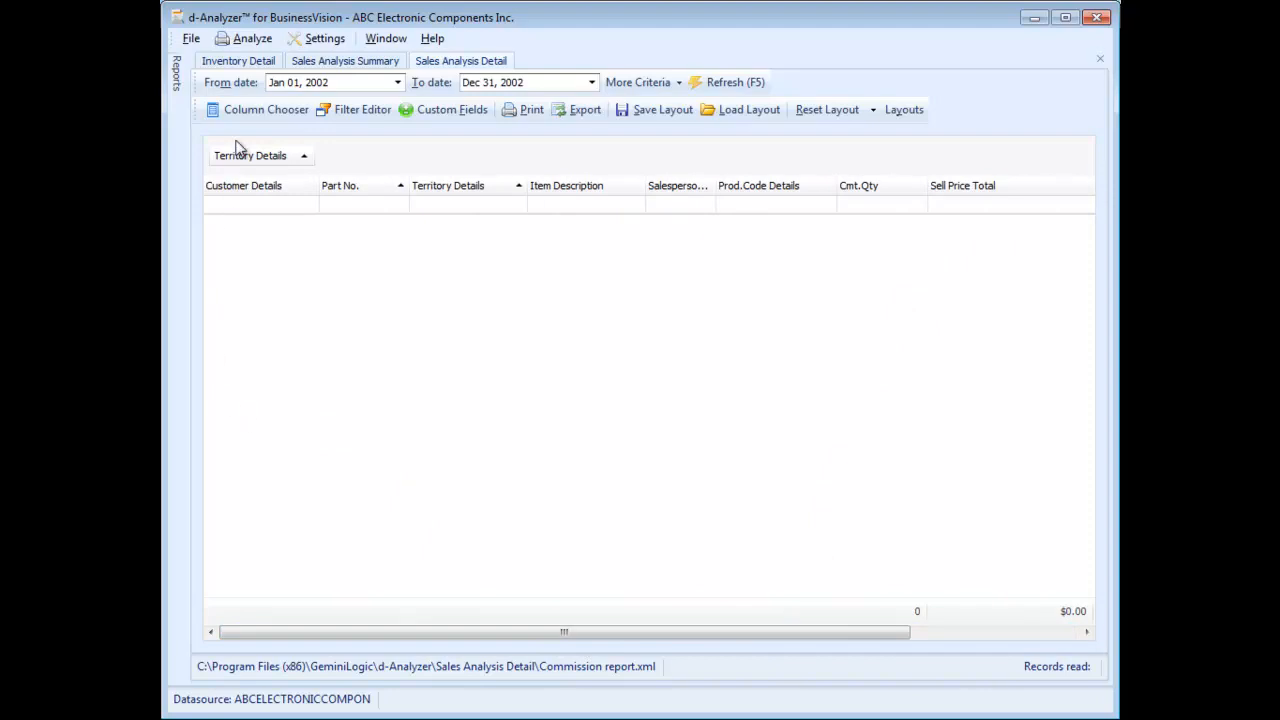
pyautogui.click(357, 81)
pyautogui.write('000')
pyautogui.click(723, 82)
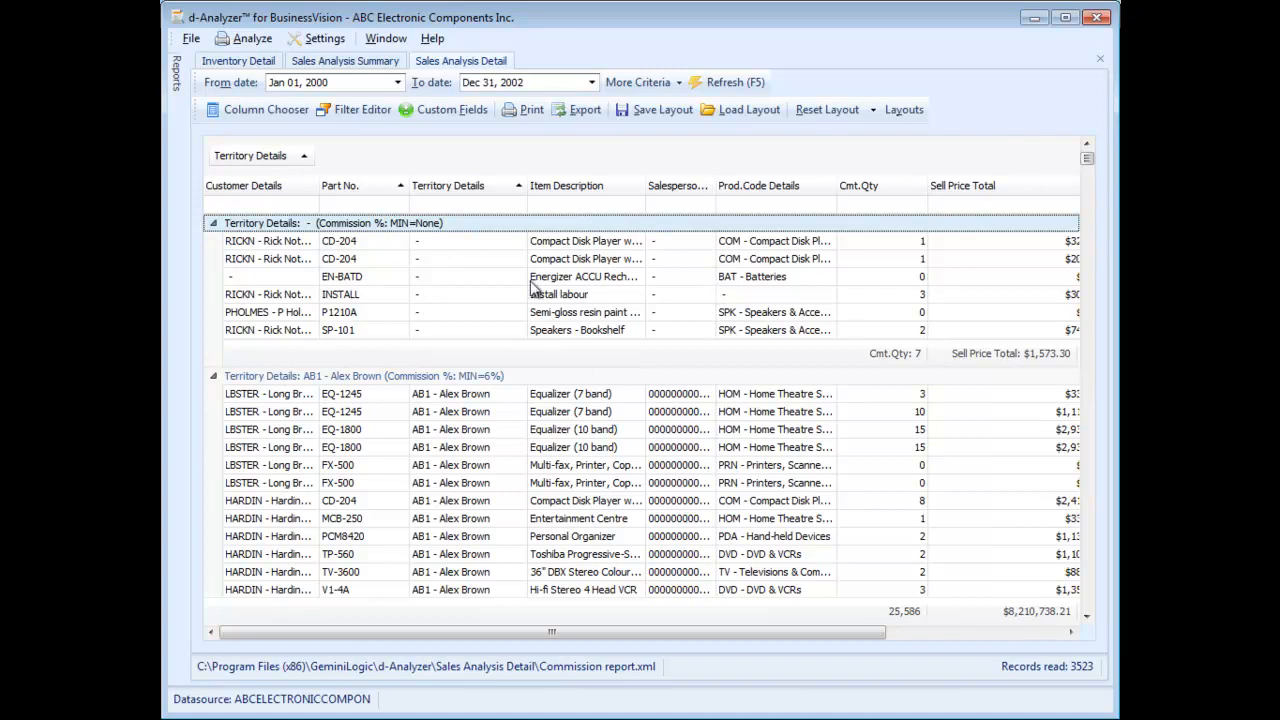
# Step: Narrow the Territory Details, Item Description and Sell Price Total columns, and remove the Salesperson column from the report
pyautogui.moveTo(528, 191); pyautogui.dragTo(499, 191)
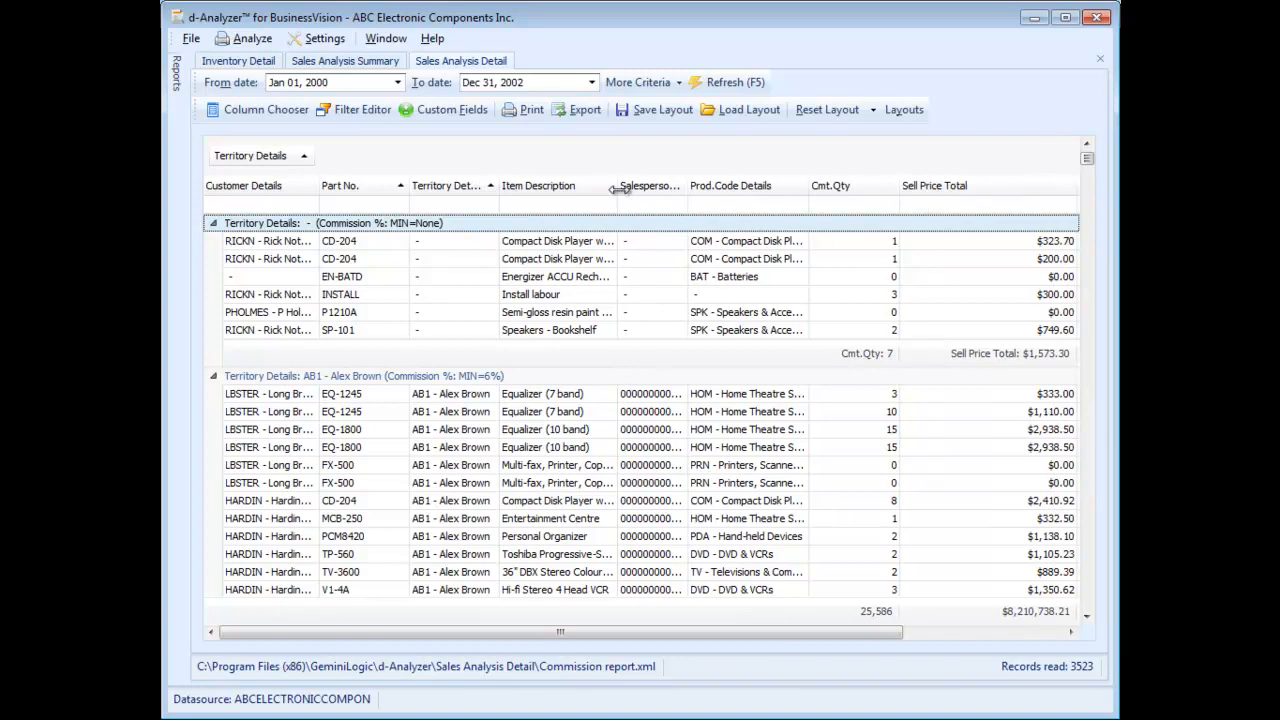
pyautogui.moveTo(725, 632); pyautogui.dragTo(885, 632)
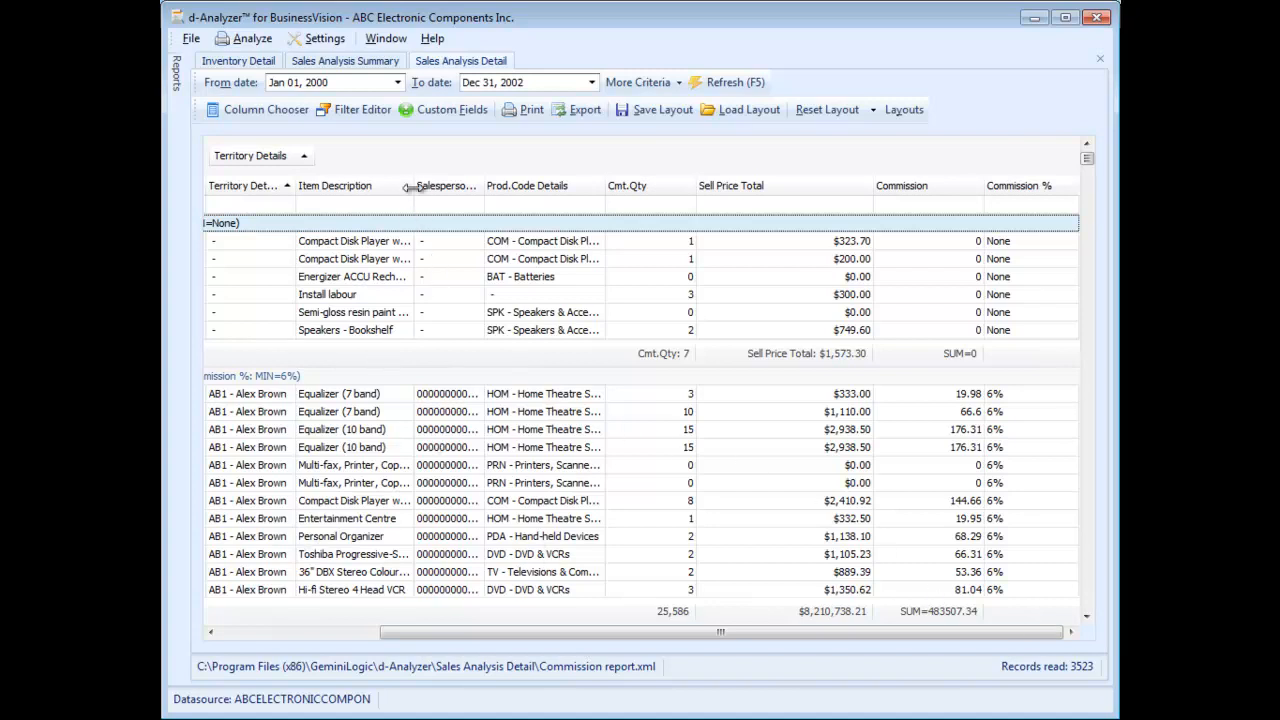
pyautogui.moveTo(414, 187); pyautogui.dragTo(350, 188)
pyautogui.moveTo(440, 185); pyautogui.dragTo(496, 341)
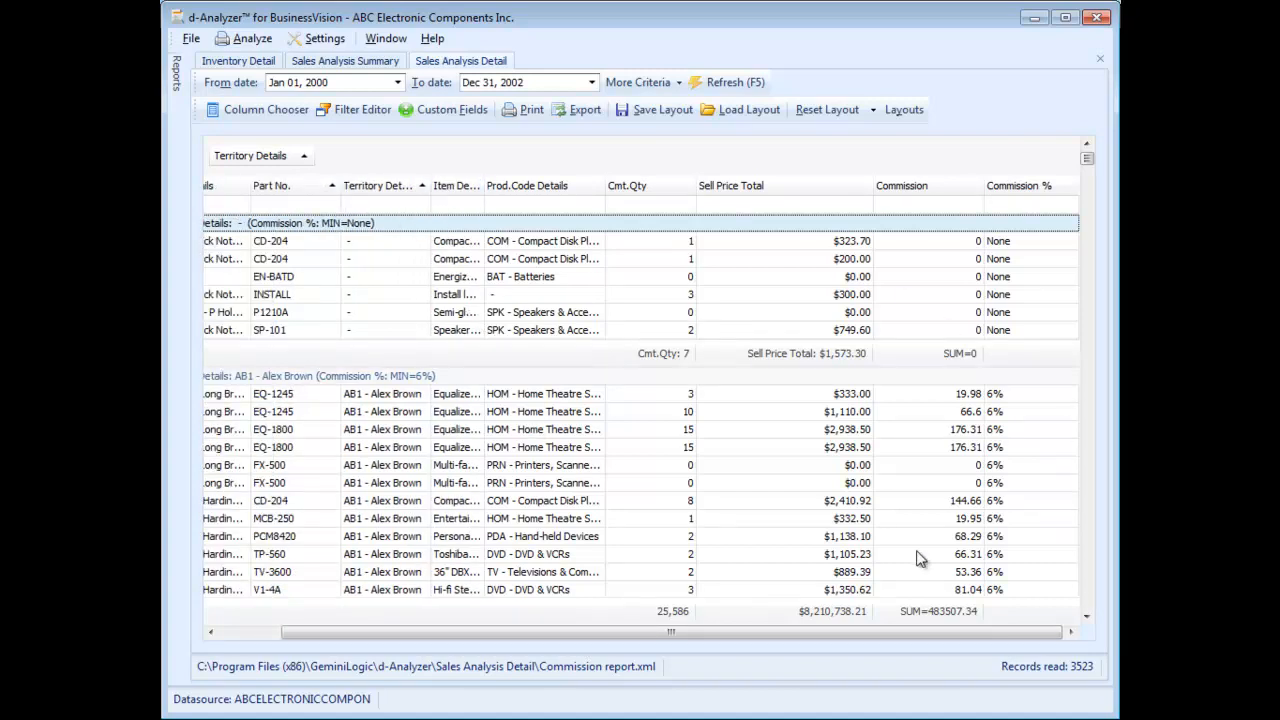
pyautogui.moveTo(545, 632); pyautogui.dragTo(478, 617)
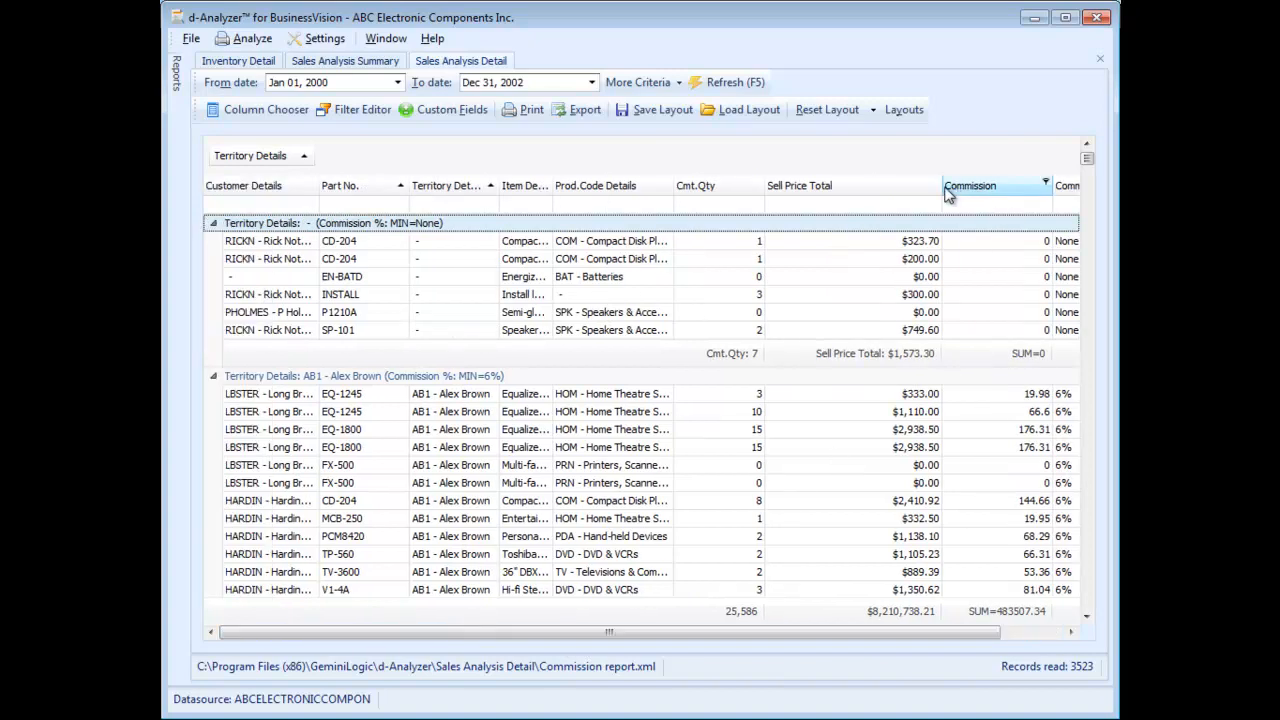
pyautogui.moveTo(941, 186)
pyautogui.mouseDown()
pyautogui.moveTo(892, 194)
pyautogui.moveTo(928, 194)
pyautogui.mouseUp()
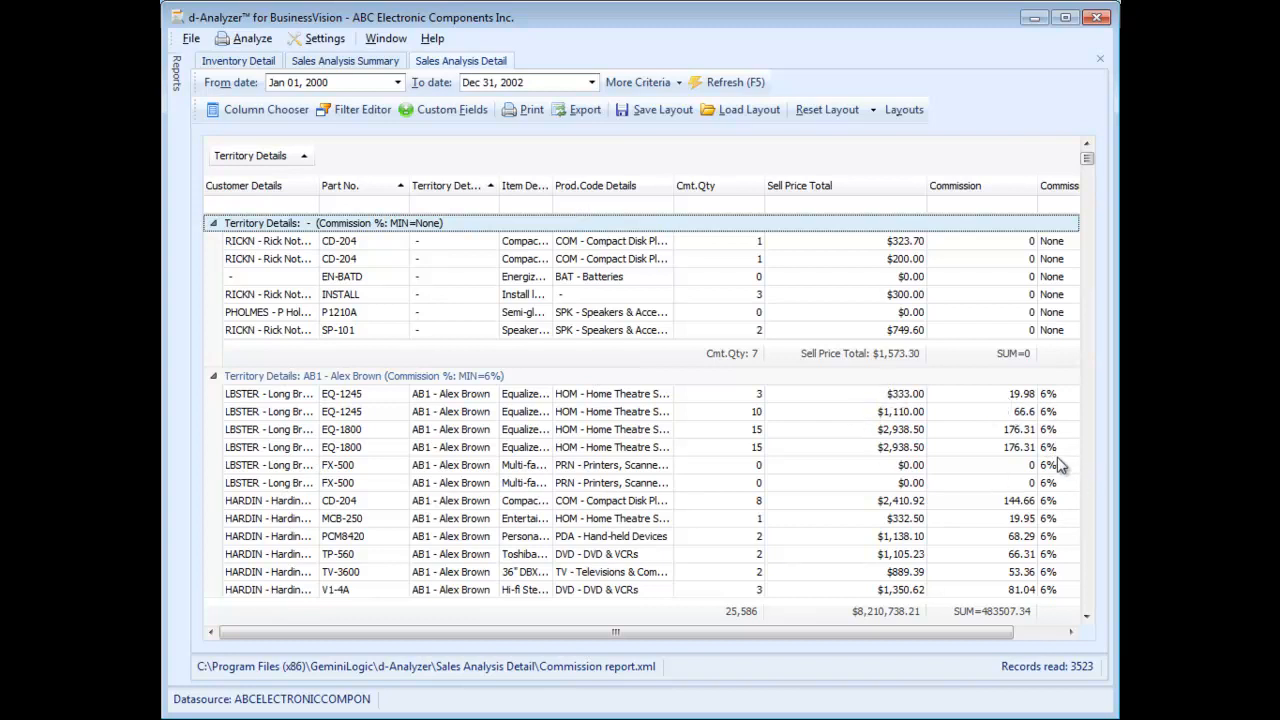
# Step: Review the commission amounts and subtotals of the territory groups in the Commission report
pyautogui.scroll(-9, 1068, 468)
pyautogui.scroll(-12, 1018, 440)
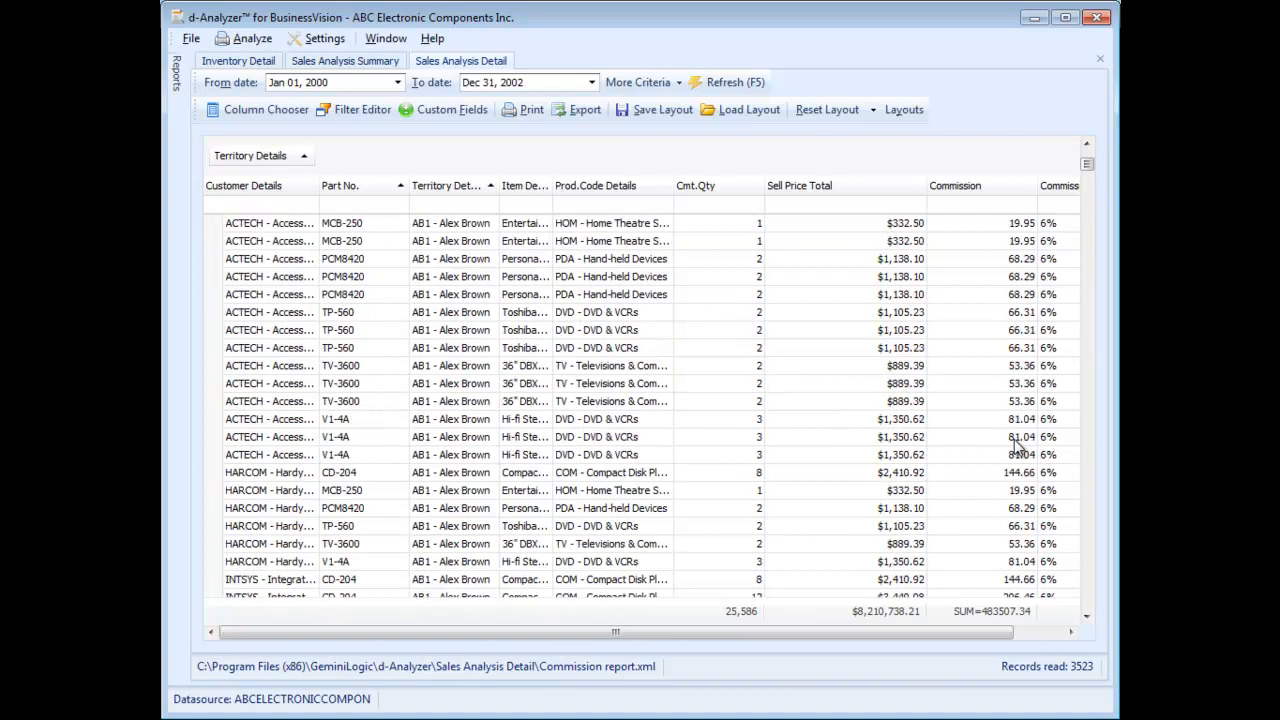
pyautogui.scroll(-7, 1016, 456)
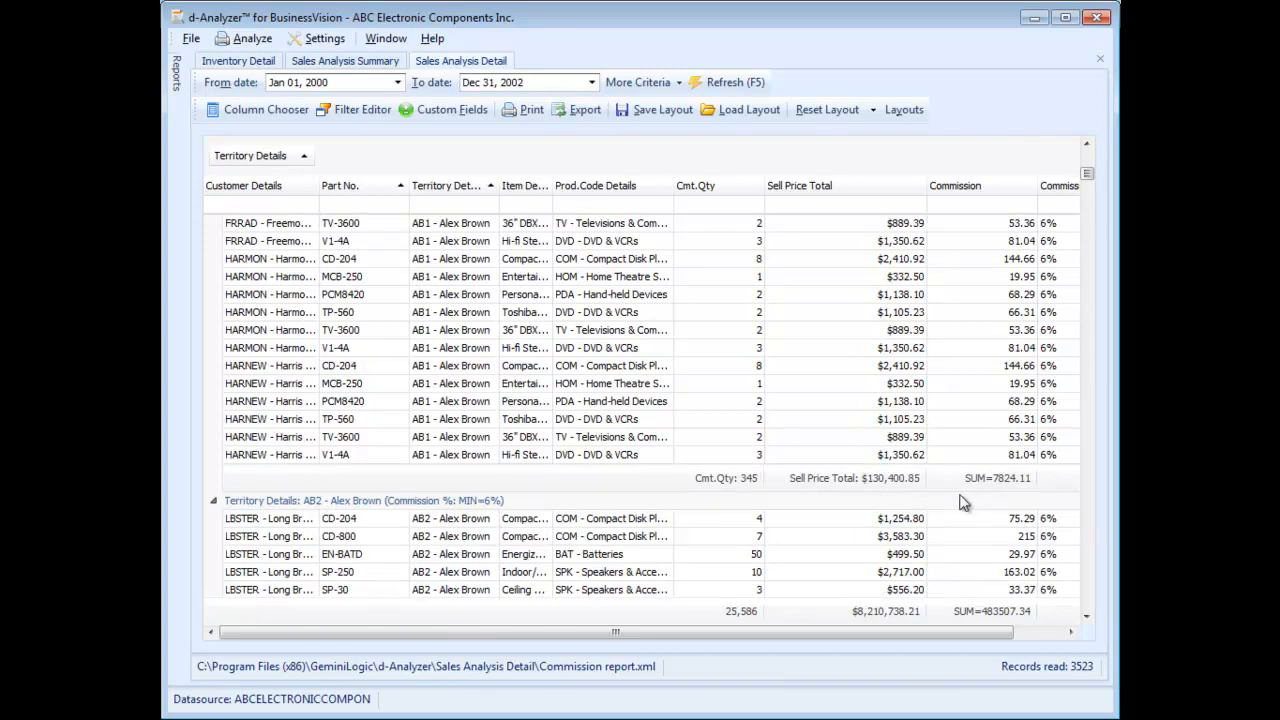
pyautogui.scroll(-8, 952, 483)
pyautogui.scroll(-10, 935, 480)
pyautogui.scroll(-12, 908, 457)
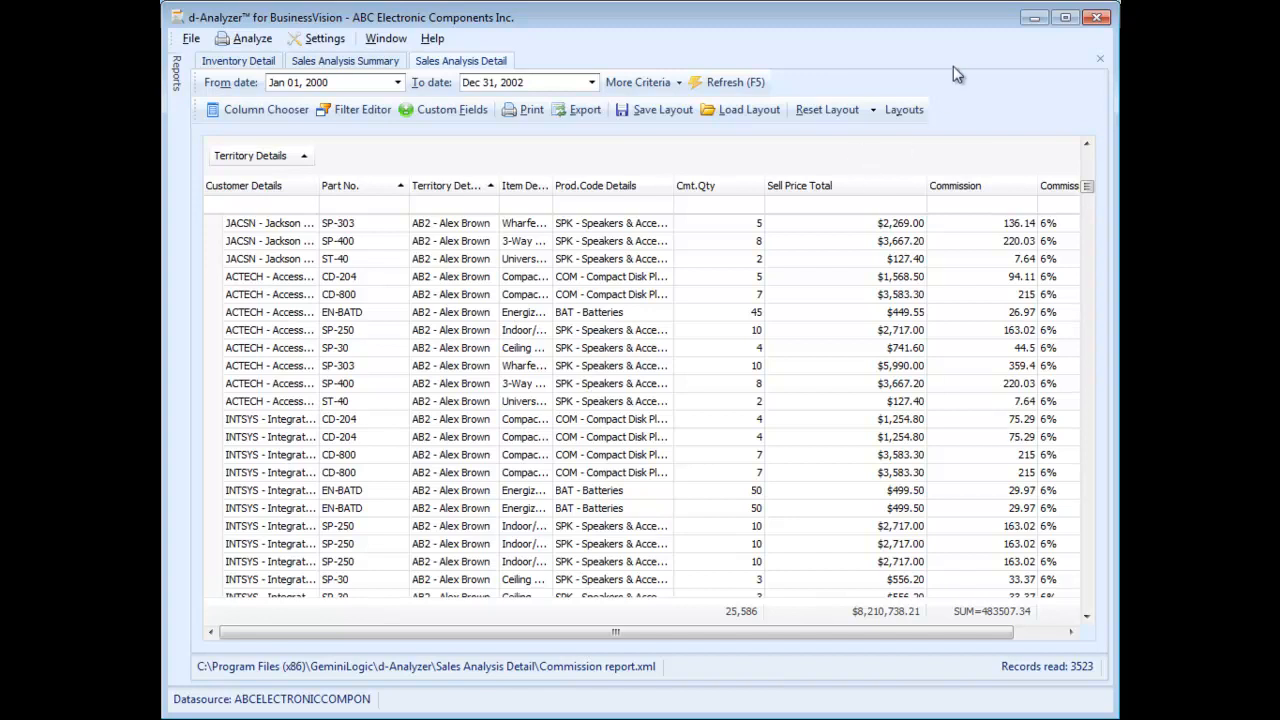
# Step: Open the Commission column's expression for viewing and browse the available operators, fields, constants and functions
pyautogui.rightClick(964, 188)
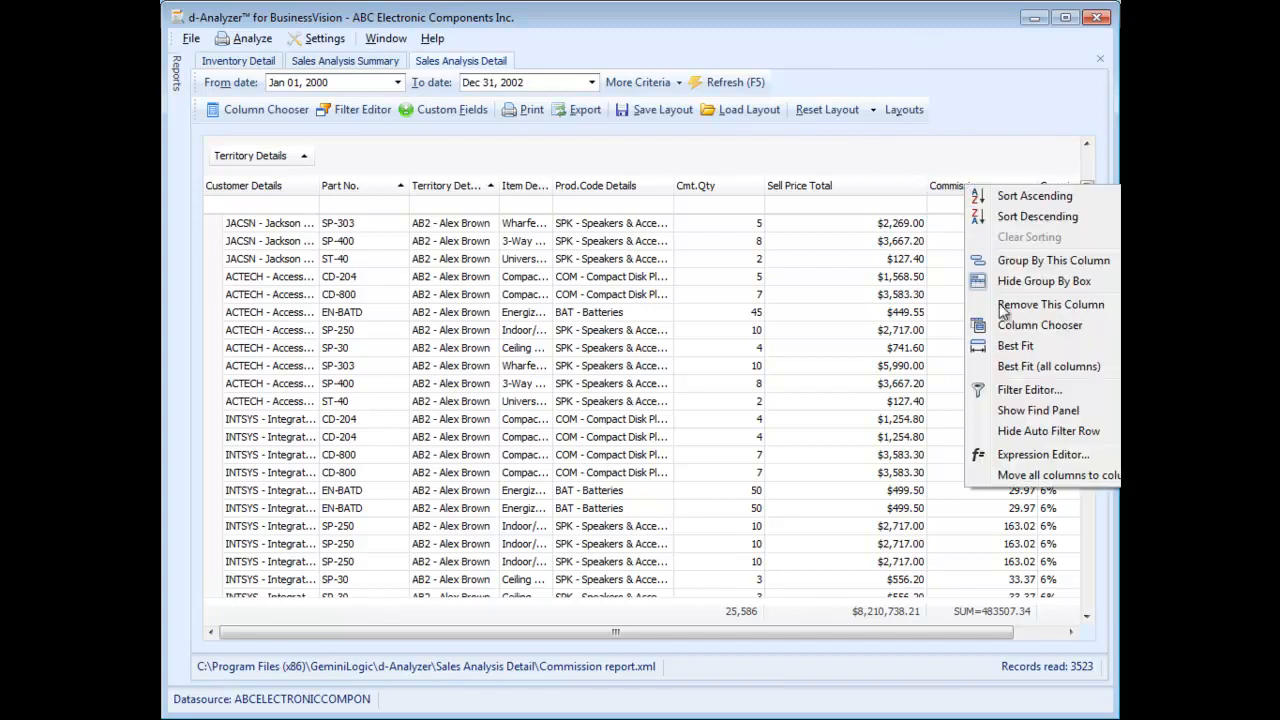
pyautogui.click(1036, 460)
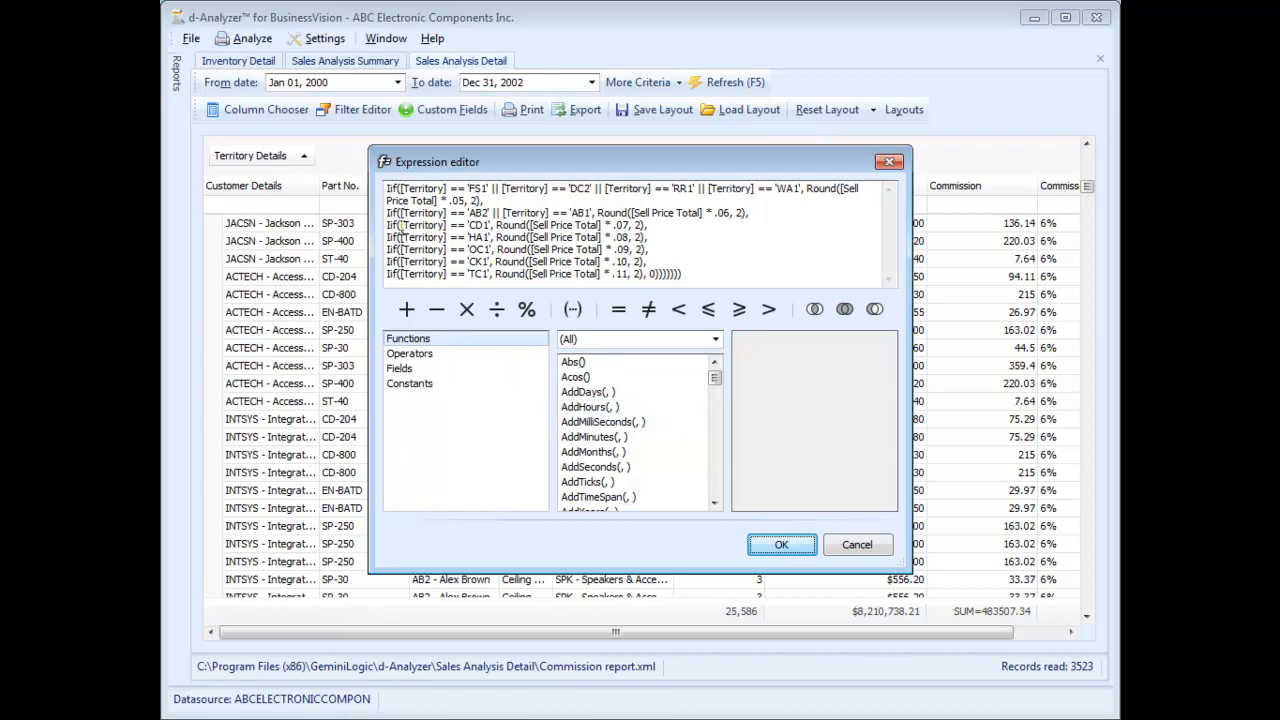
pyautogui.click(416, 357)
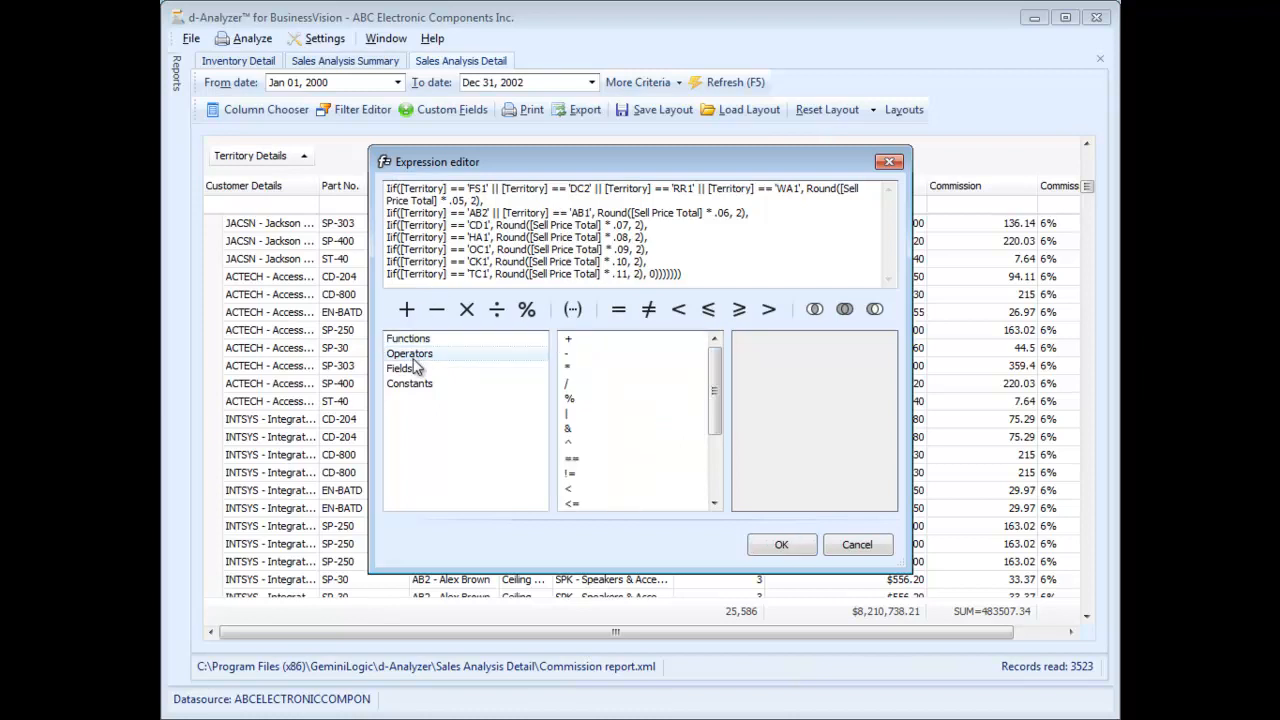
pyautogui.click(414, 369)
pyautogui.click(413, 386)
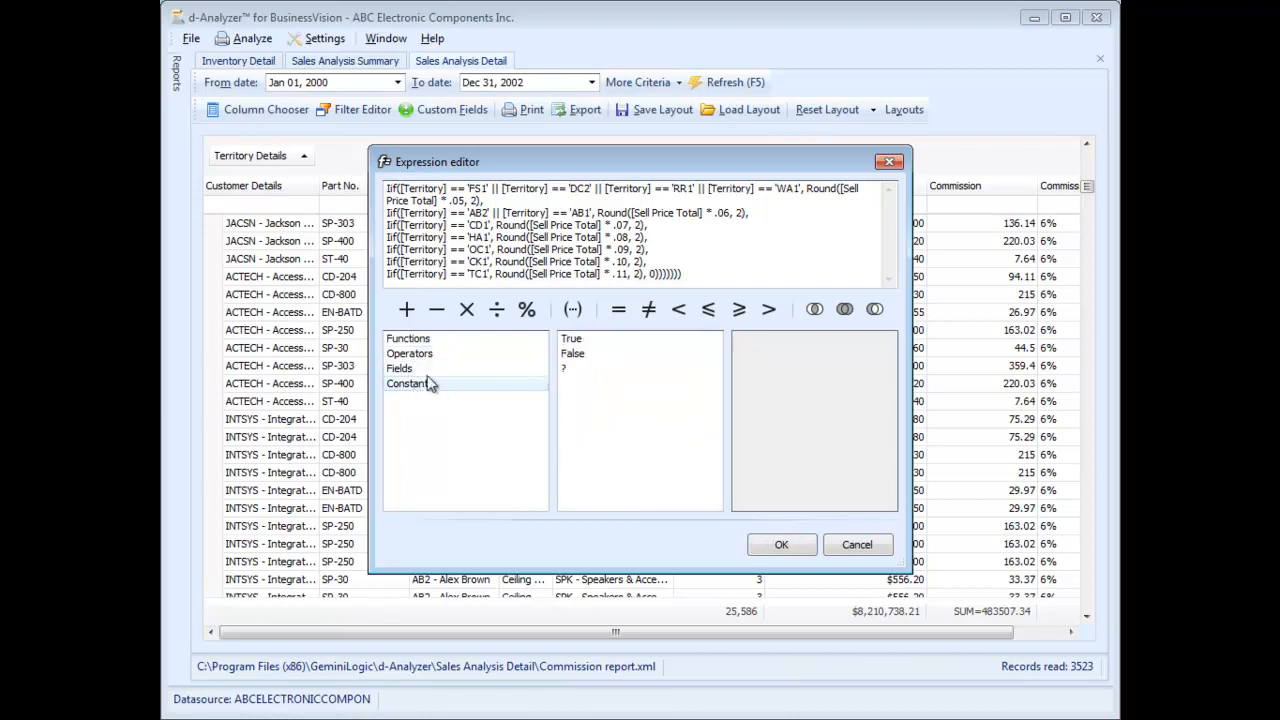
pyautogui.click(418, 341)
pyautogui.moveTo(715, 377); pyautogui.dragTo(689, 461)
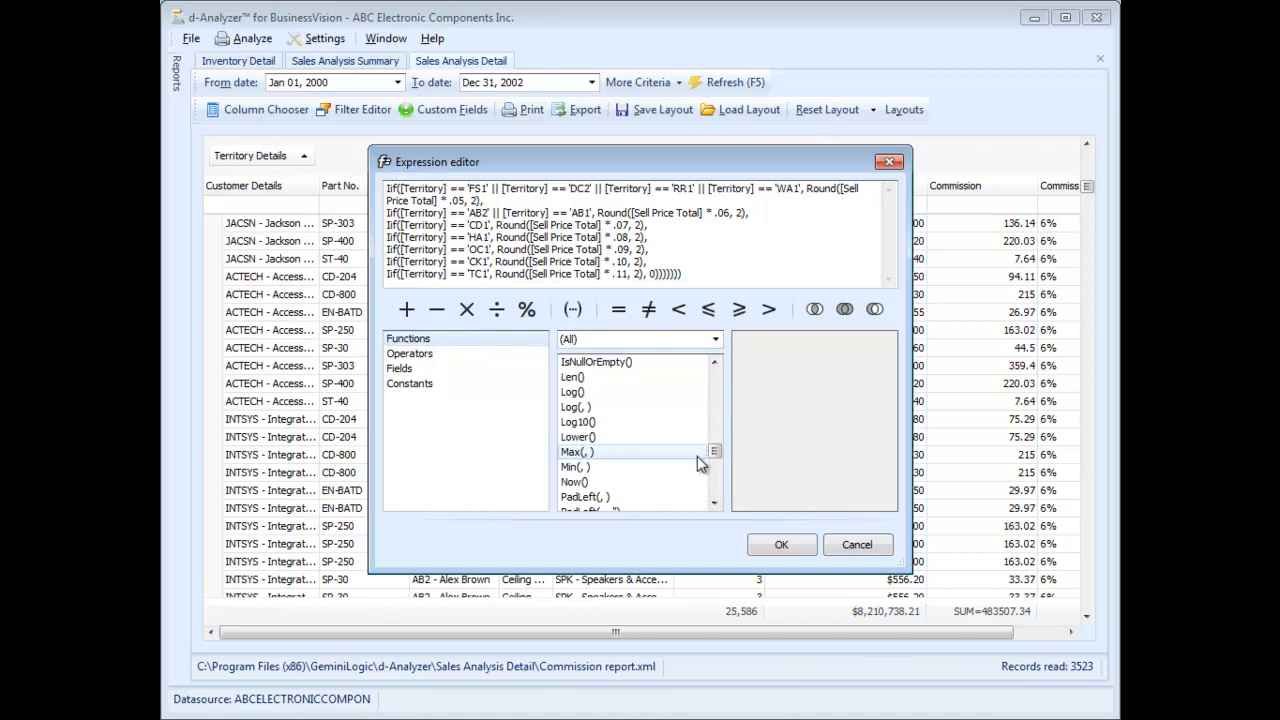